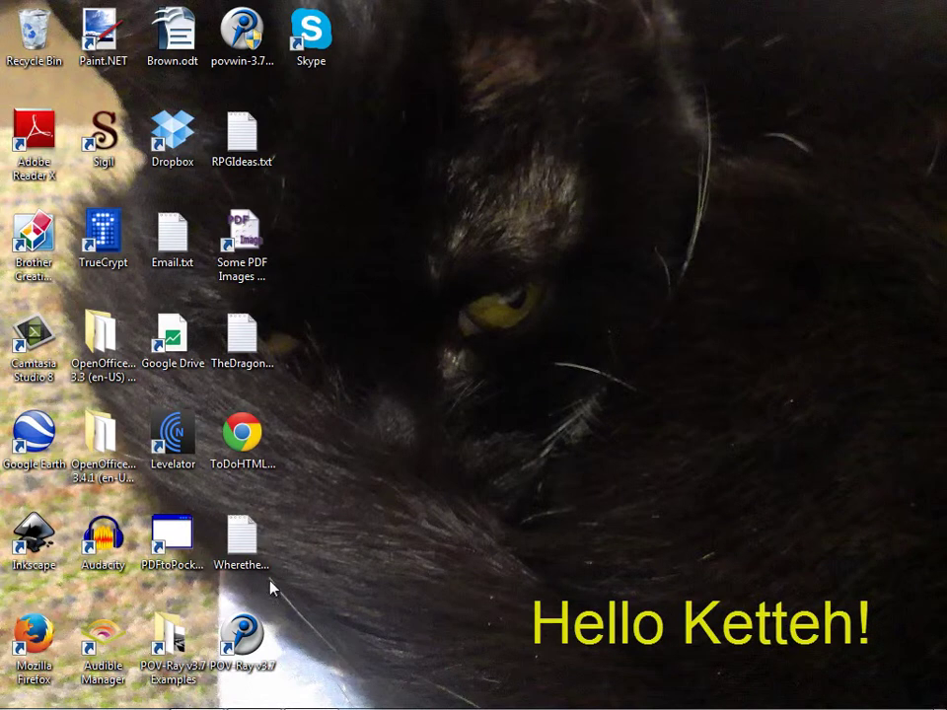
- Launch Audacity from the desktop and cancel the VST plugin scan
mouse_move(169, 688)
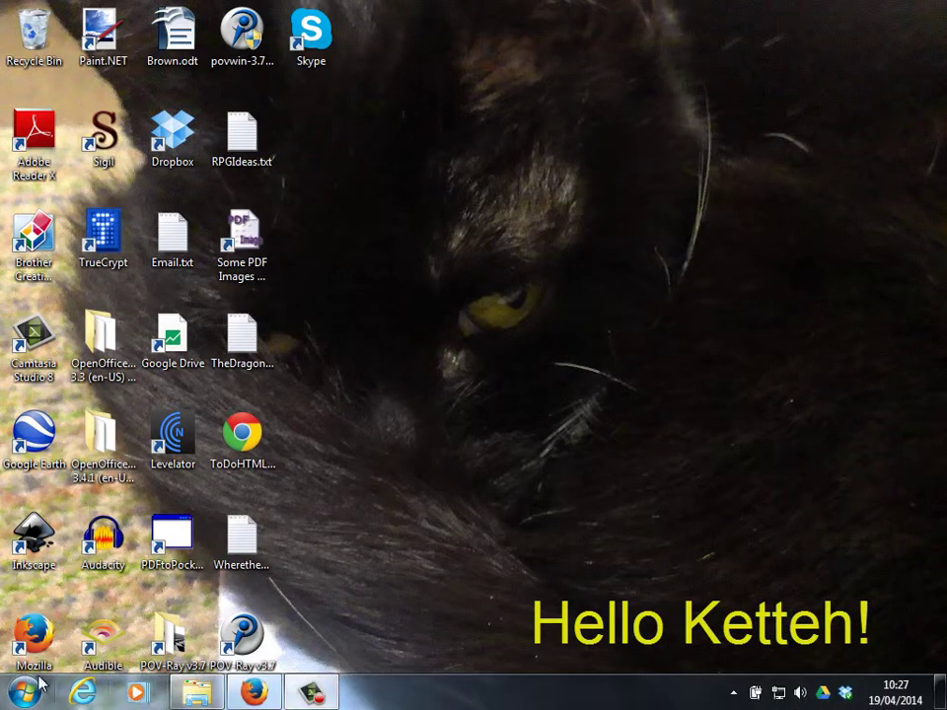
right_click(102, 538)
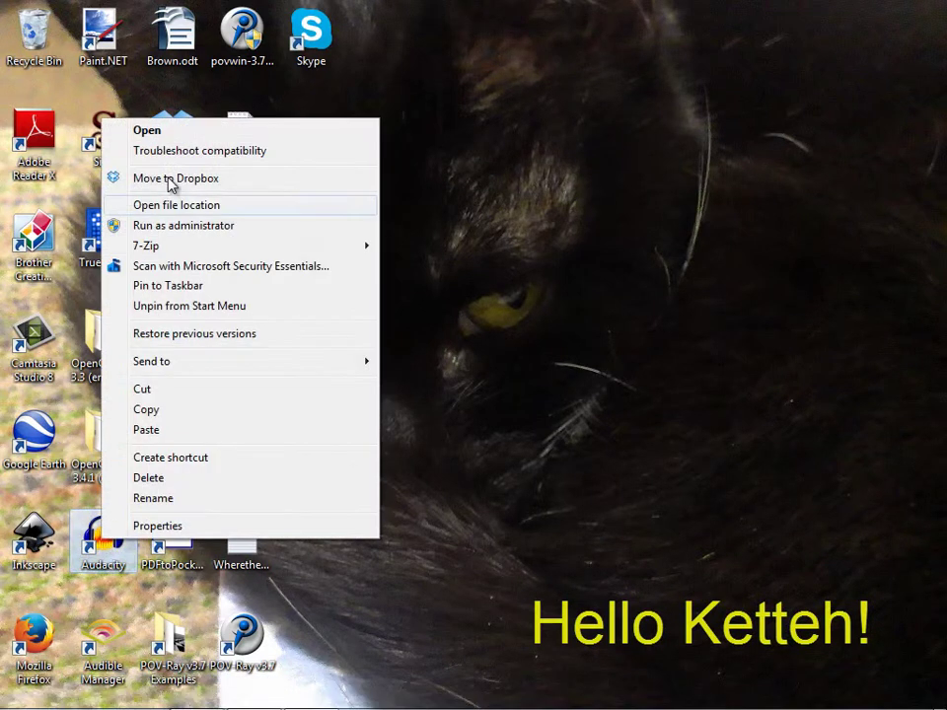
left_click(146, 131)
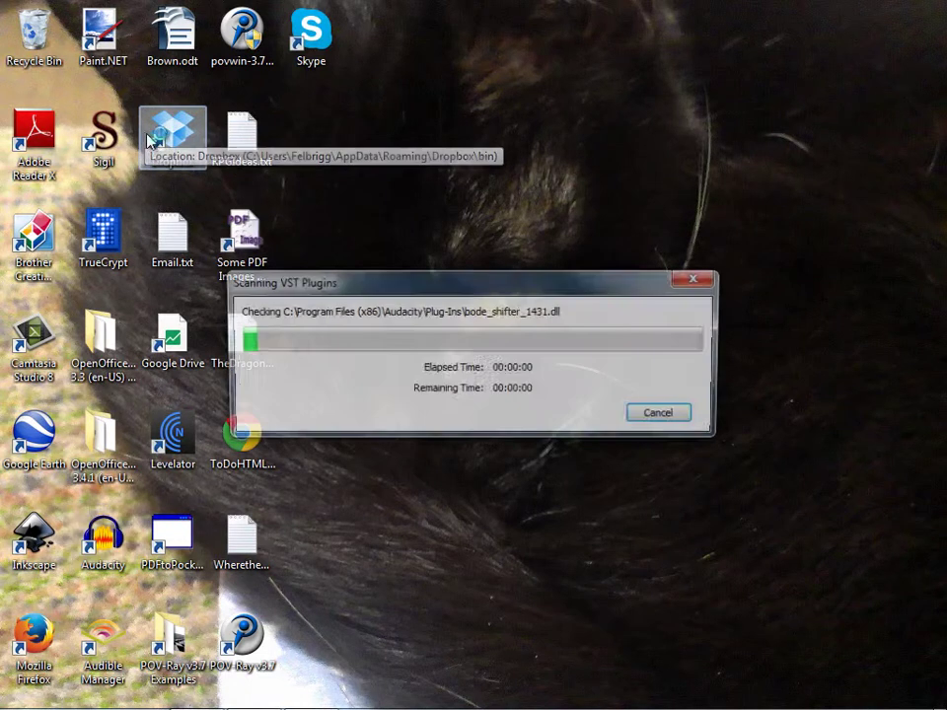
left_click(669, 419)
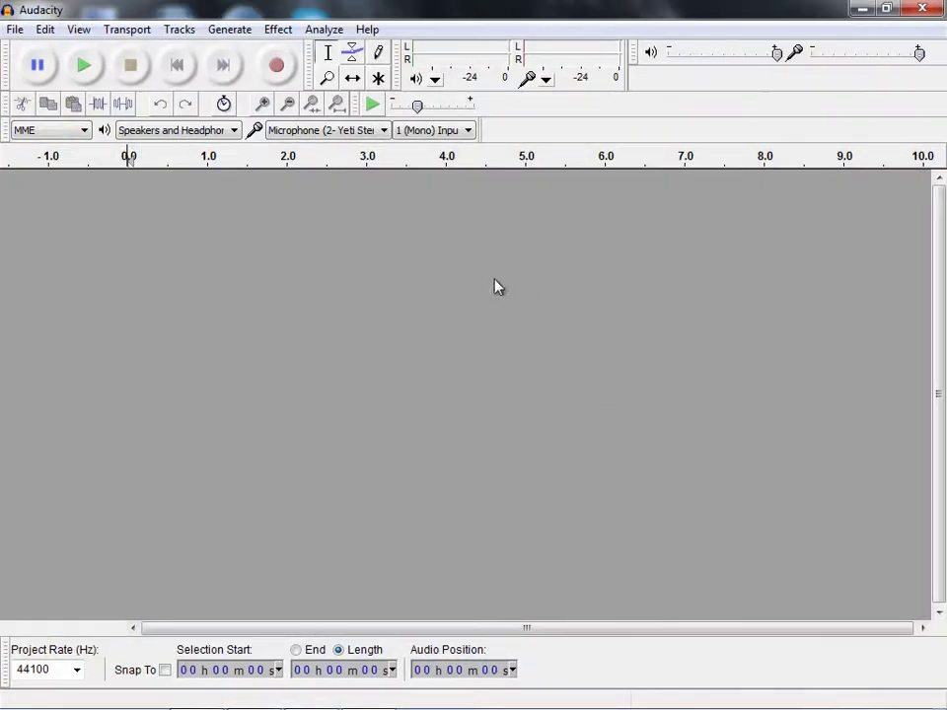
- Open bits.output.wav from the CEP171 folder, reading the file directly from the original
left_click(14, 31)
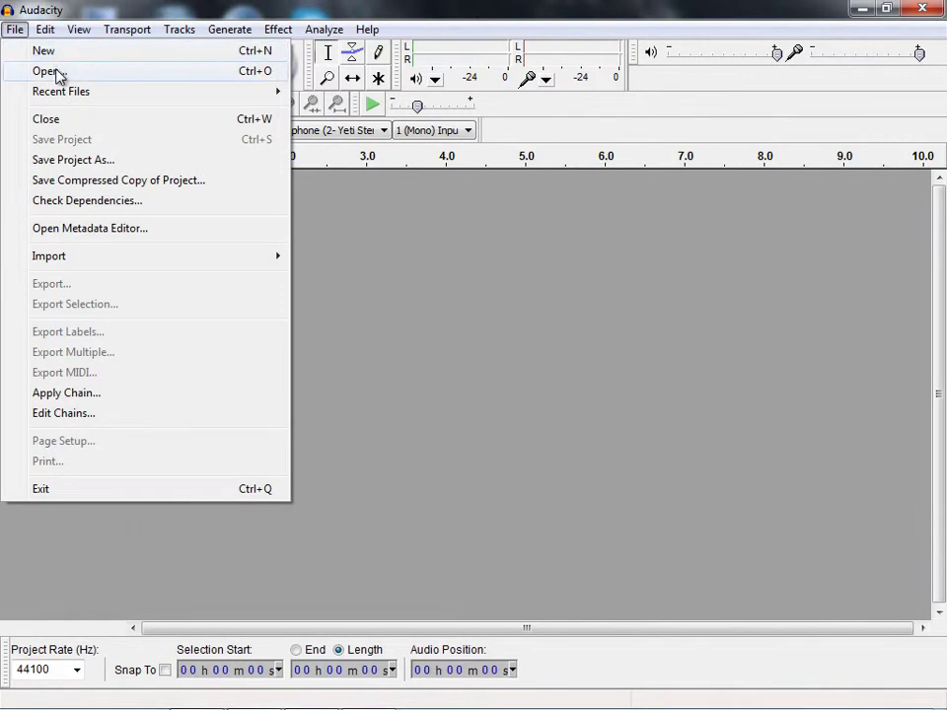
left_click(49, 71)
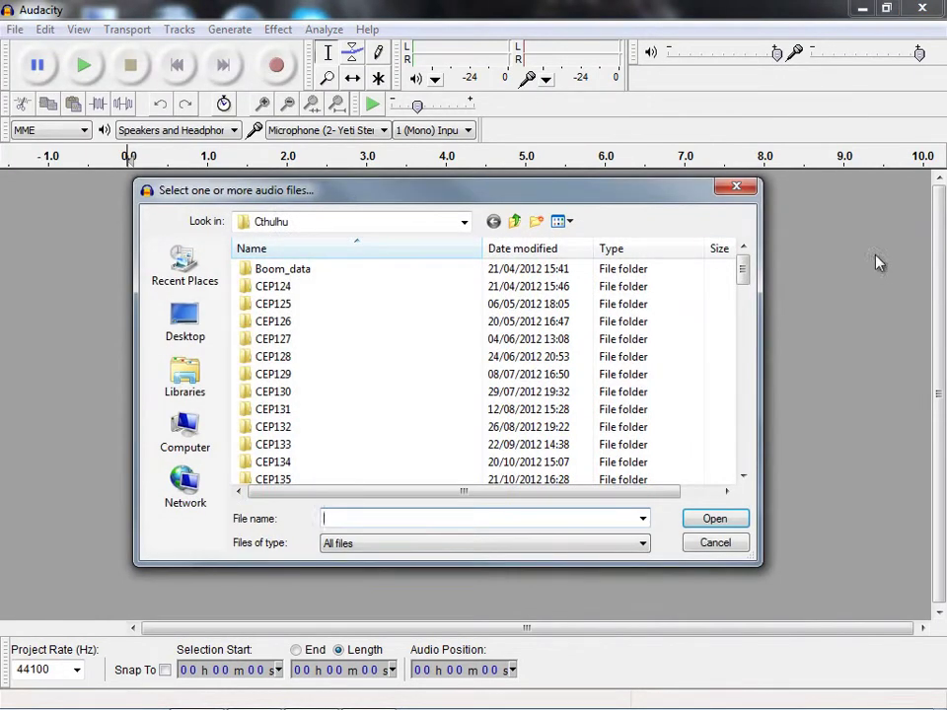
left_click_drag(742, 276, 747, 397)
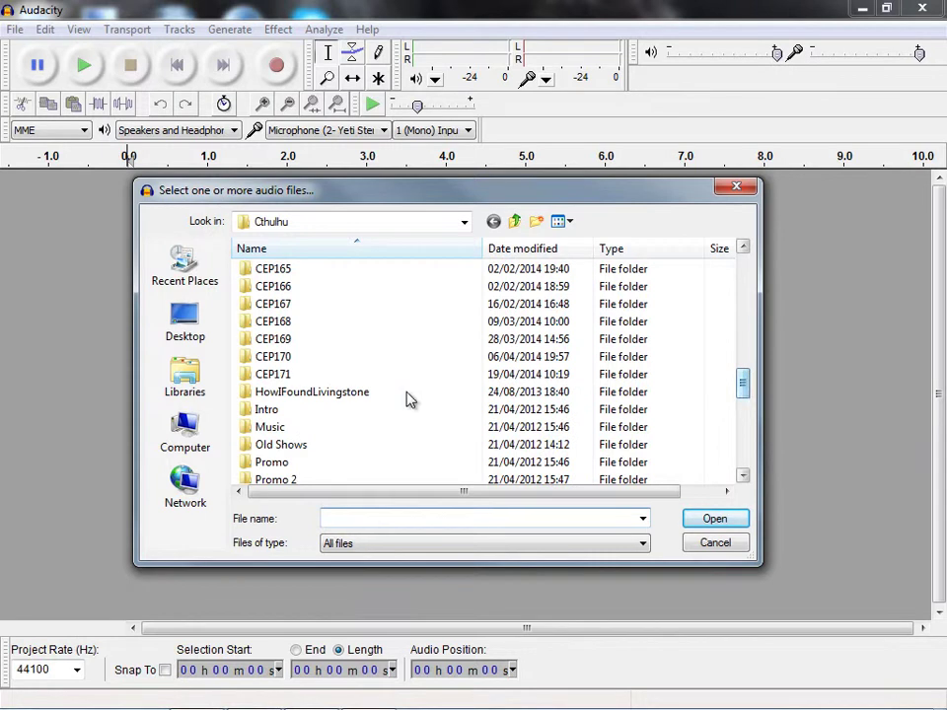
double_click(291, 376)
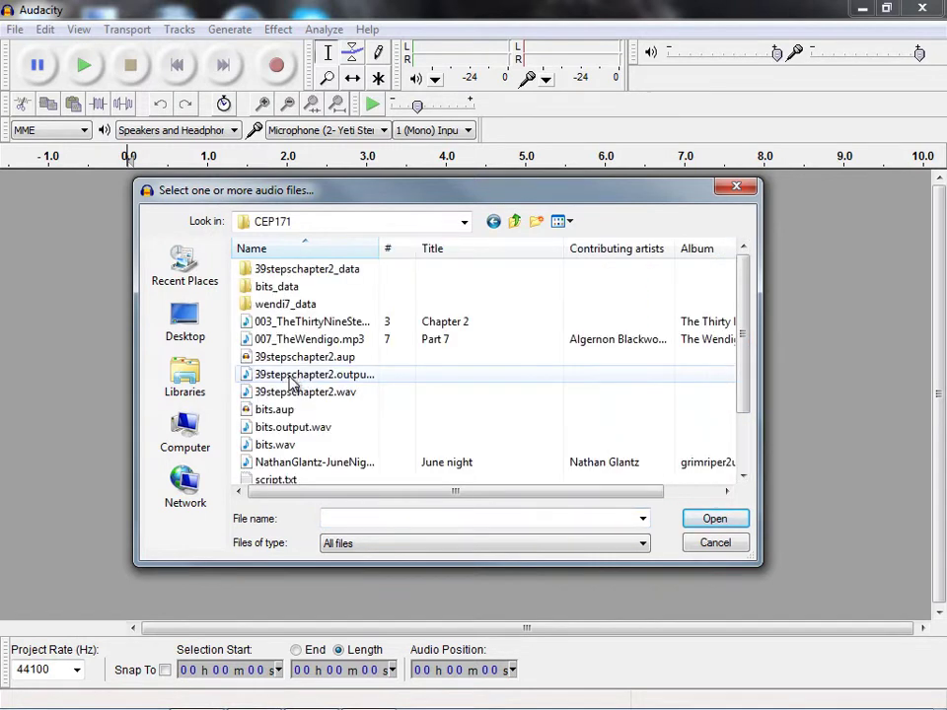
left_click(281, 427)
left_click(714, 519)
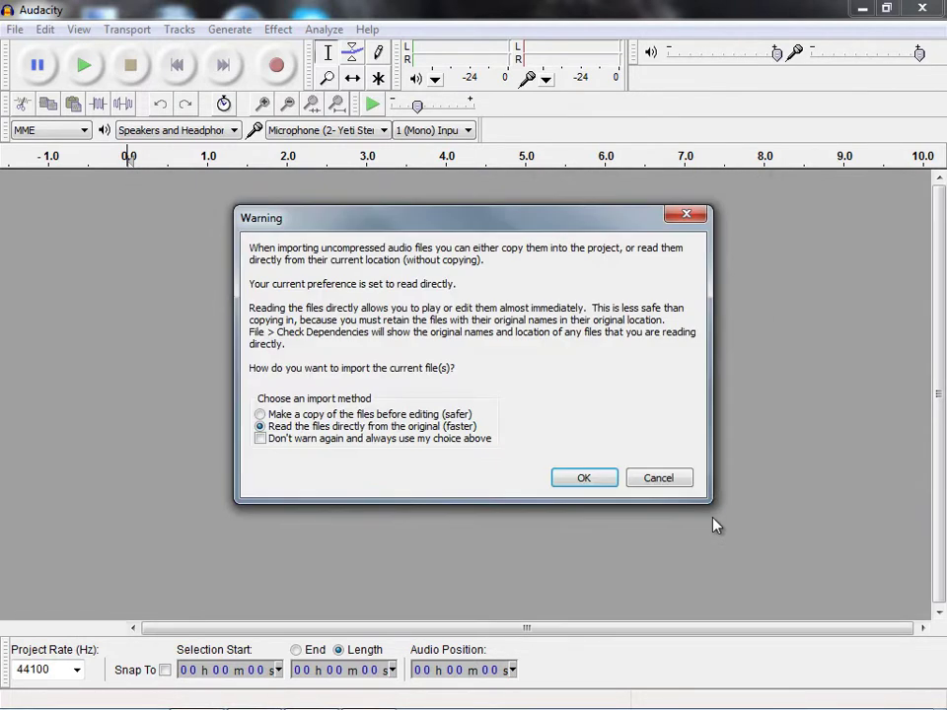
left_click(592, 481)
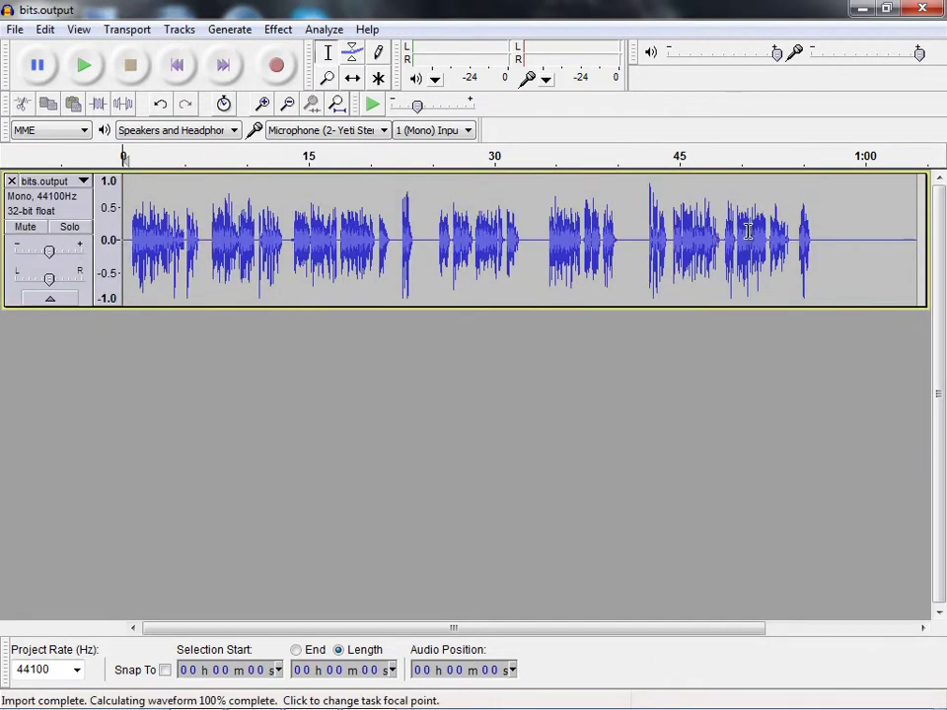
- Add a new audio track and move it above the bits.output track
left_click(179, 29)
mouse_move(202, 52)
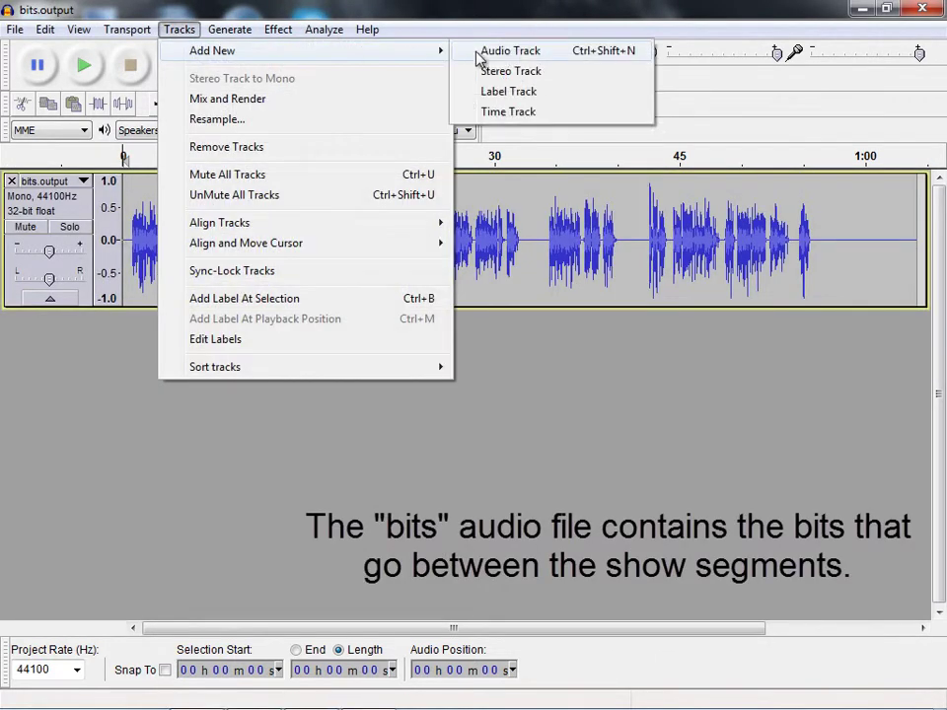
left_click(498, 55)
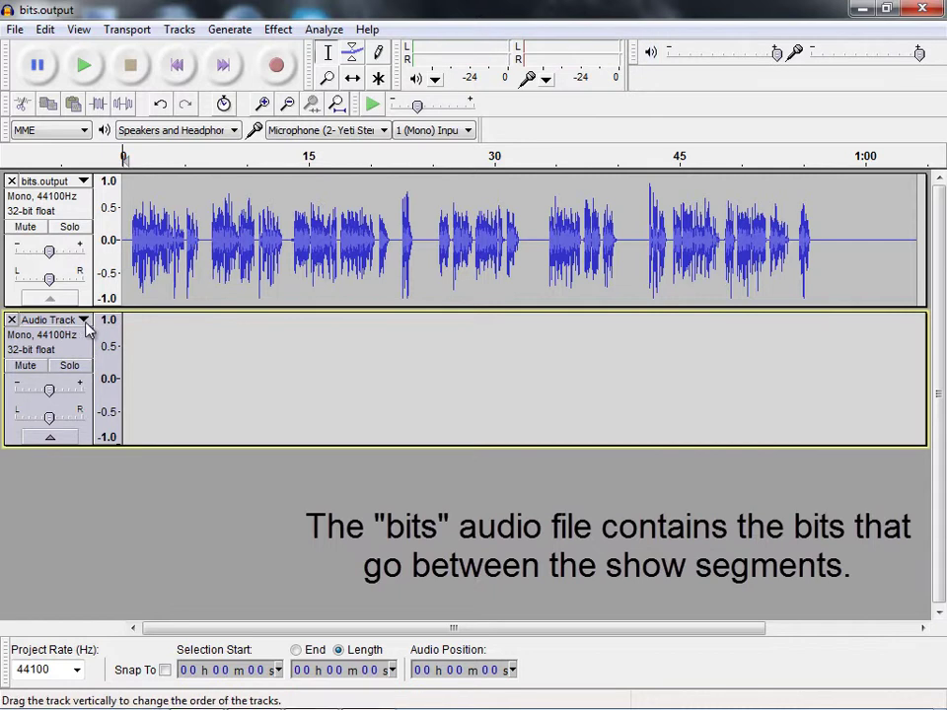
left_click(83, 322)
left_click(101, 373)
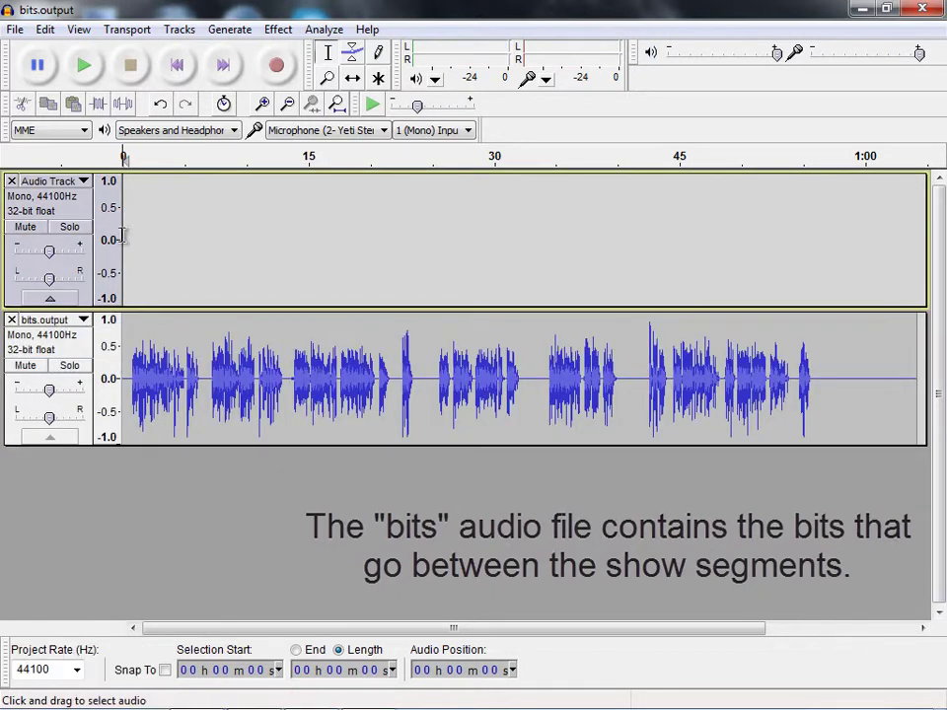
- Open Intro.mp3 from the Cthulhu folder
left_click(11, 30)
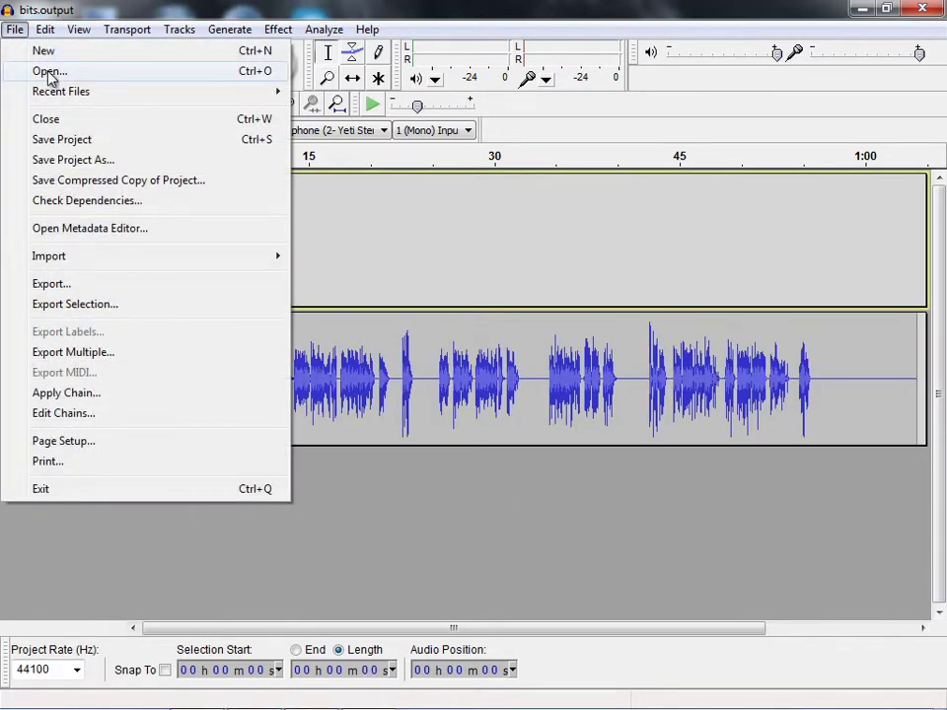
left_click(21, 70)
left_click_drag(743, 355, 743, 406)
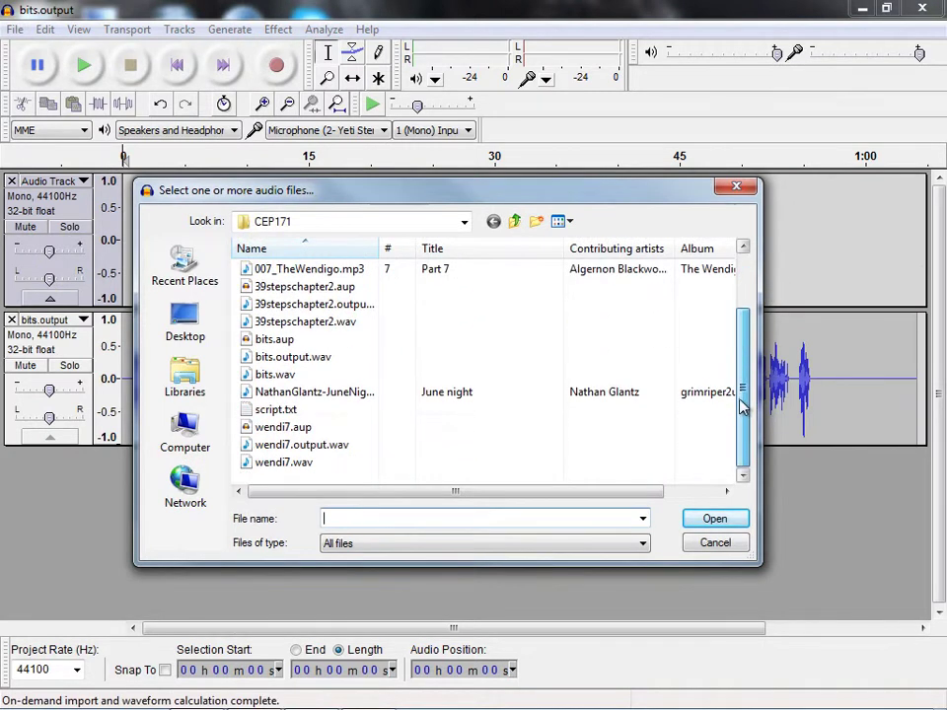
left_click(514, 223)
left_click_drag(747, 382, 743, 454)
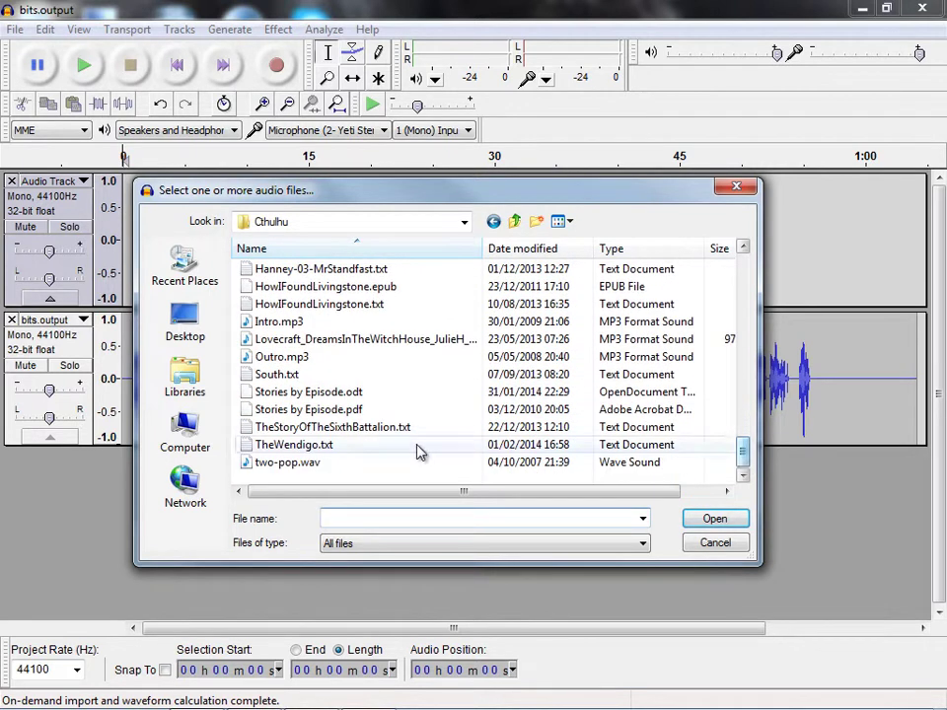
left_click(286, 322)
left_click(723, 522)
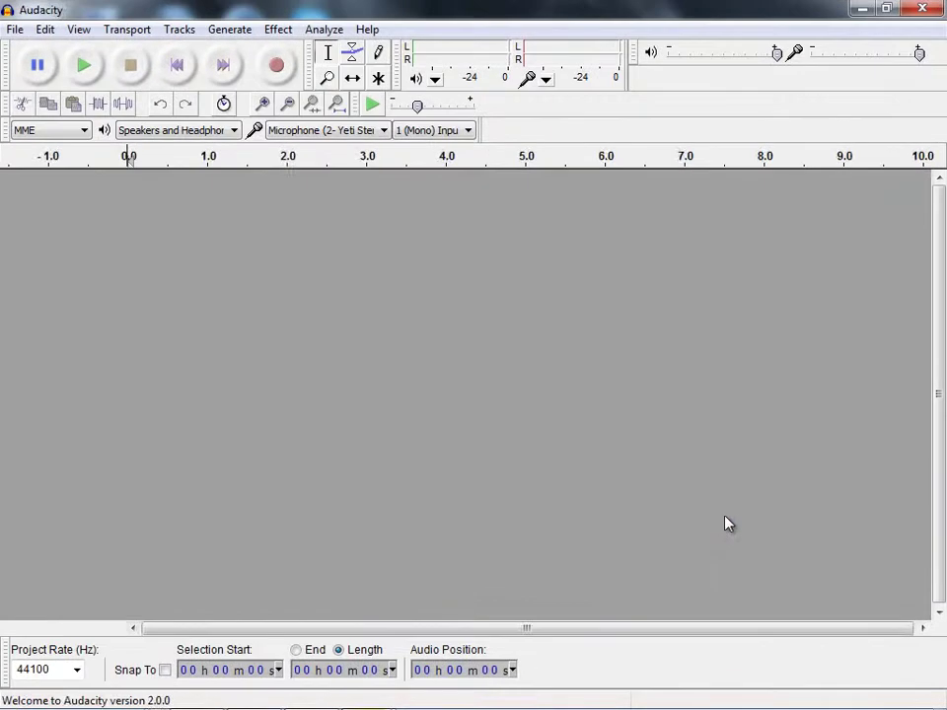
- Copy the whole Intro audio into the empty track above bits.output, starting at 0 s, and close the Intro project
key("ctrl+a")
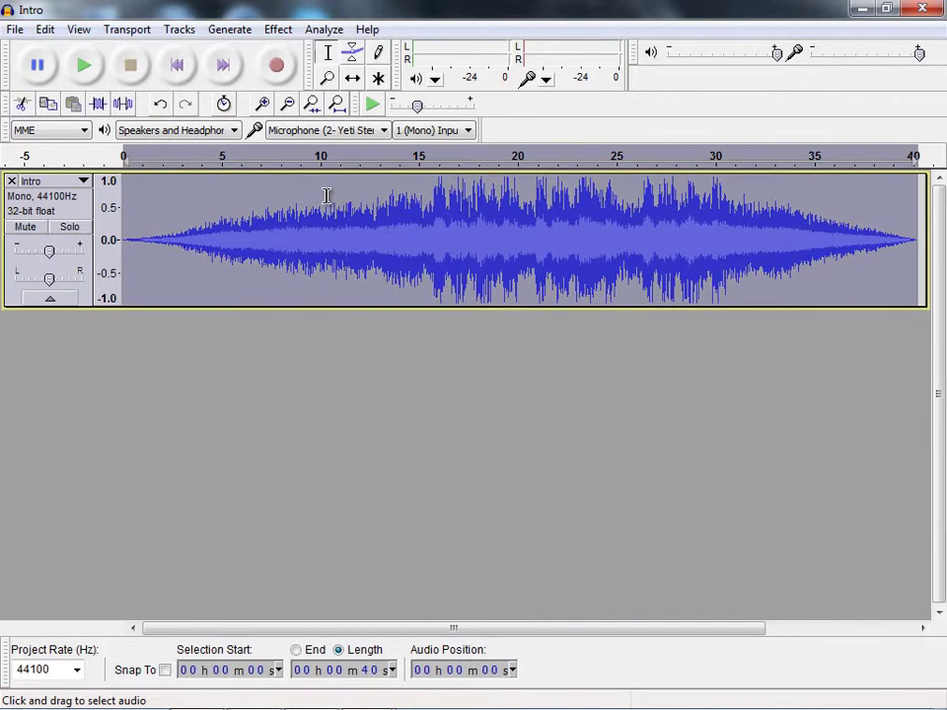
left_click(923, 8)
left_click(492, 439)
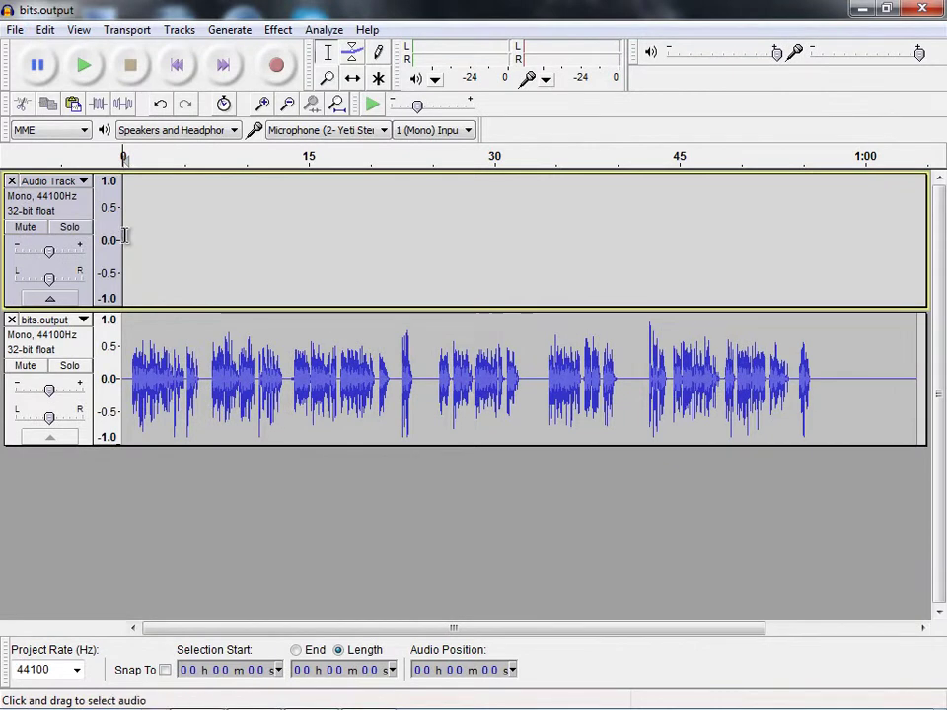
left_click(46, 29)
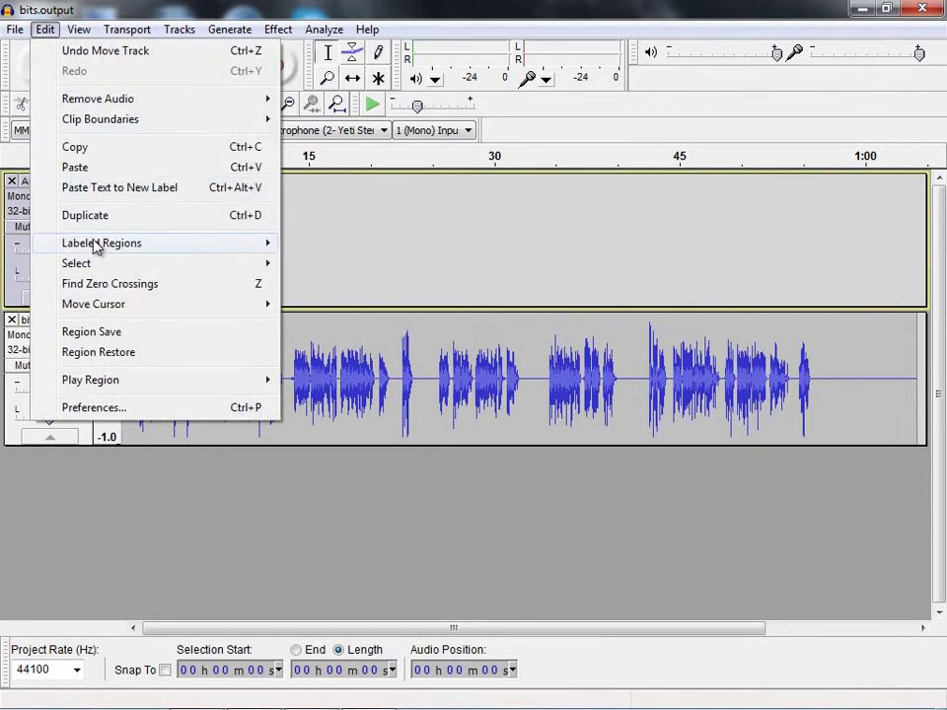
left_click(75, 167)
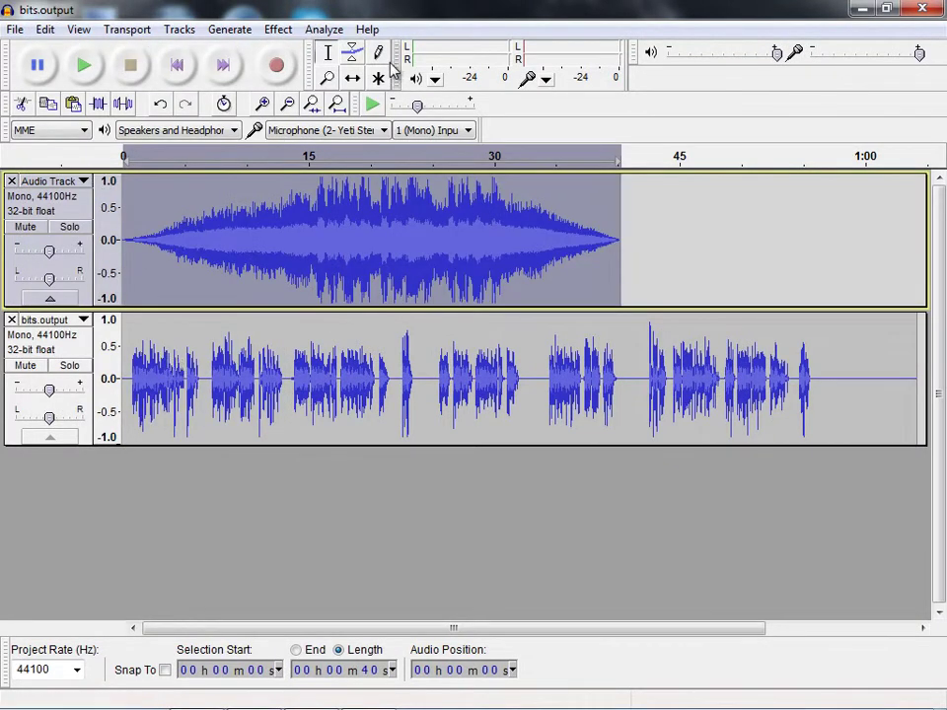
- Shift the bits.output clip to start at about 38 s and play the overlap with the intro from 35 s
left_click(353, 79)
left_click_drag(241, 332, 704, 330)
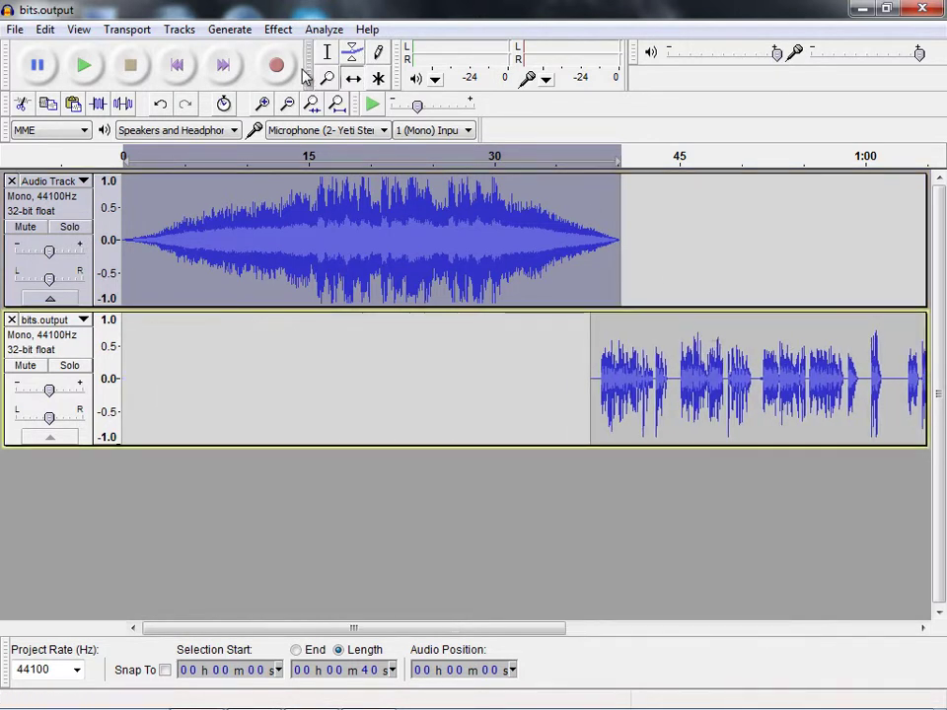
left_click(555, 235)
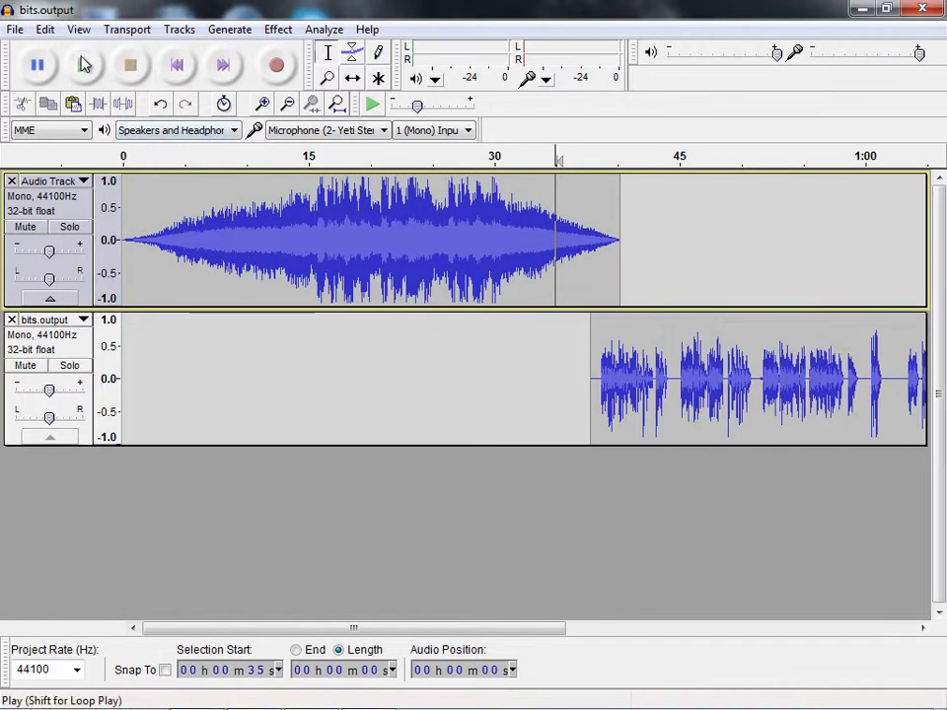
left_click(84, 64)
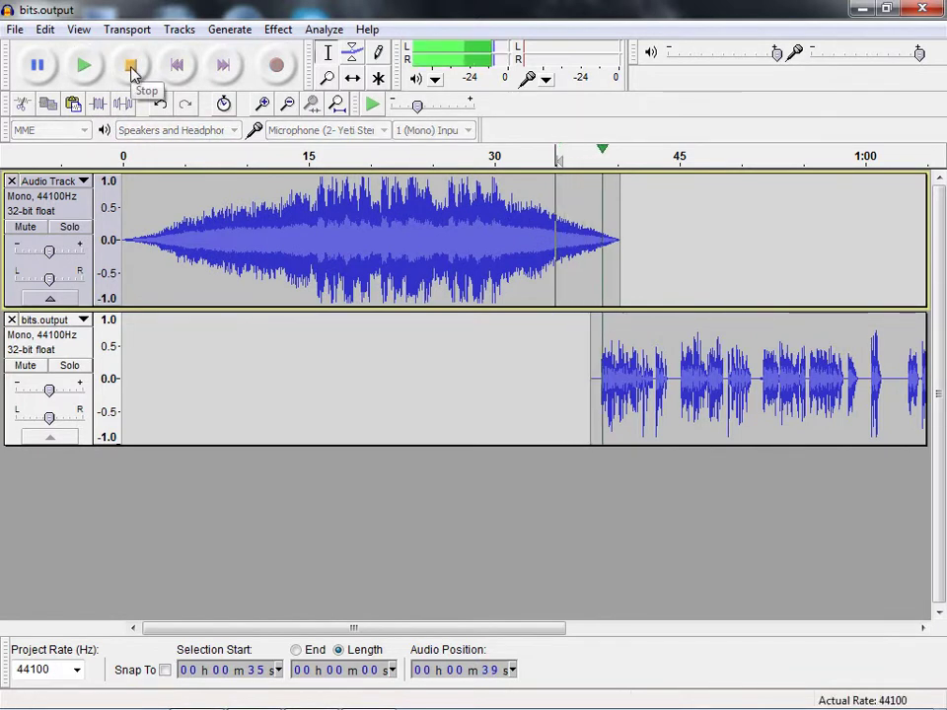
left_click(132, 69)
- Place the cursor at 1:01 in the pause of the bits.output track and add a new audio track
left_click_drag(311, 628, 623, 628)
left_click(369, 385)
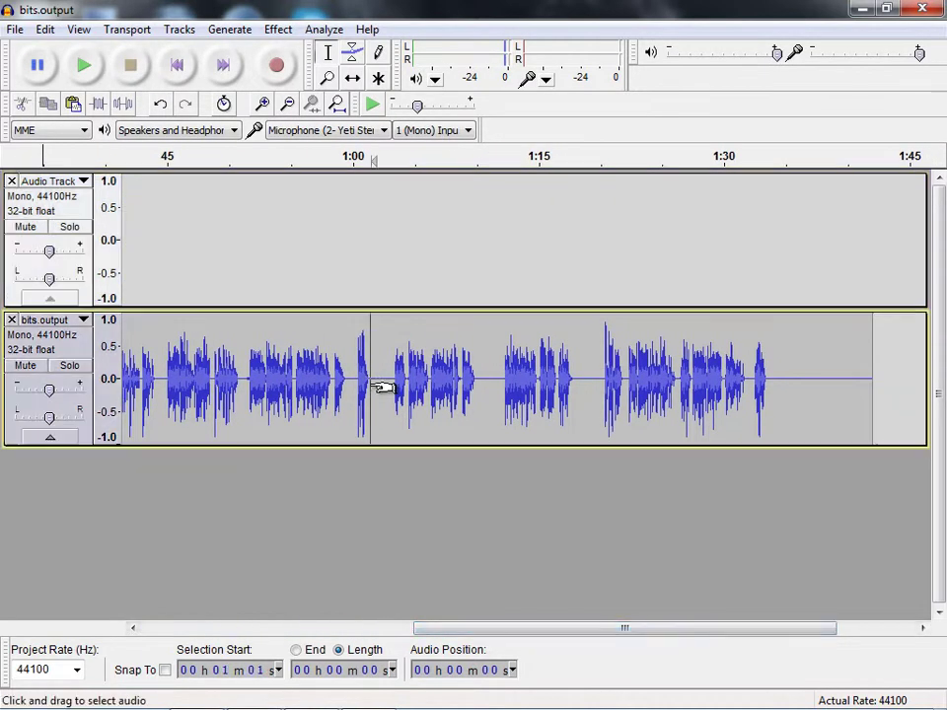
left_click(179, 31)
mouse_move(221, 48)
left_click(545, 56)
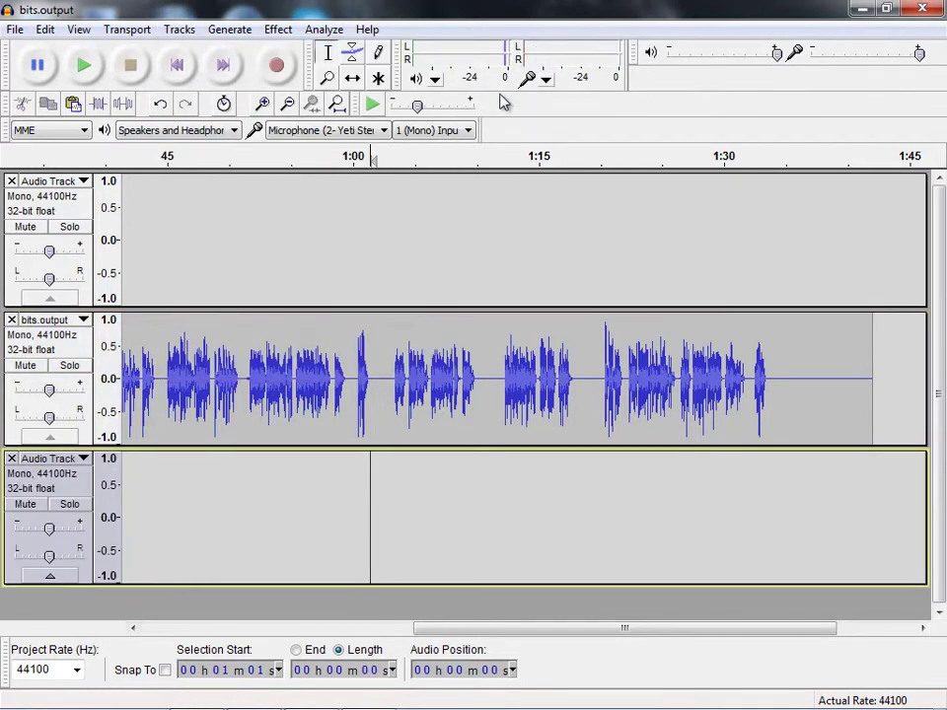
- Open BOOM.mp3 from the Cthulhu folder
left_click(15, 30)
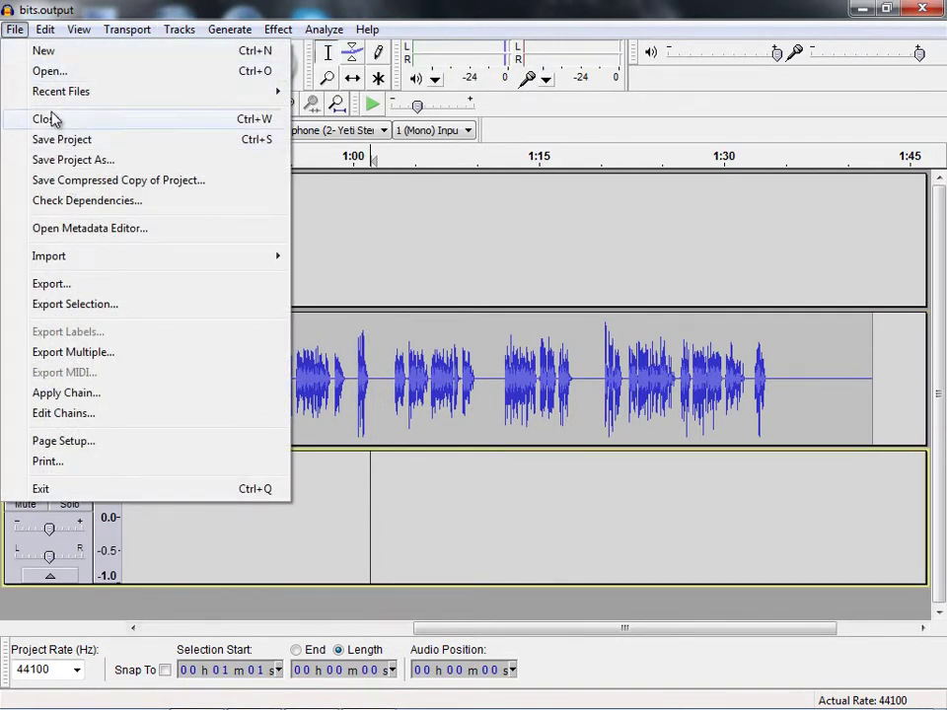
left_click(50, 71)
left_click_drag(749, 277, 745, 422)
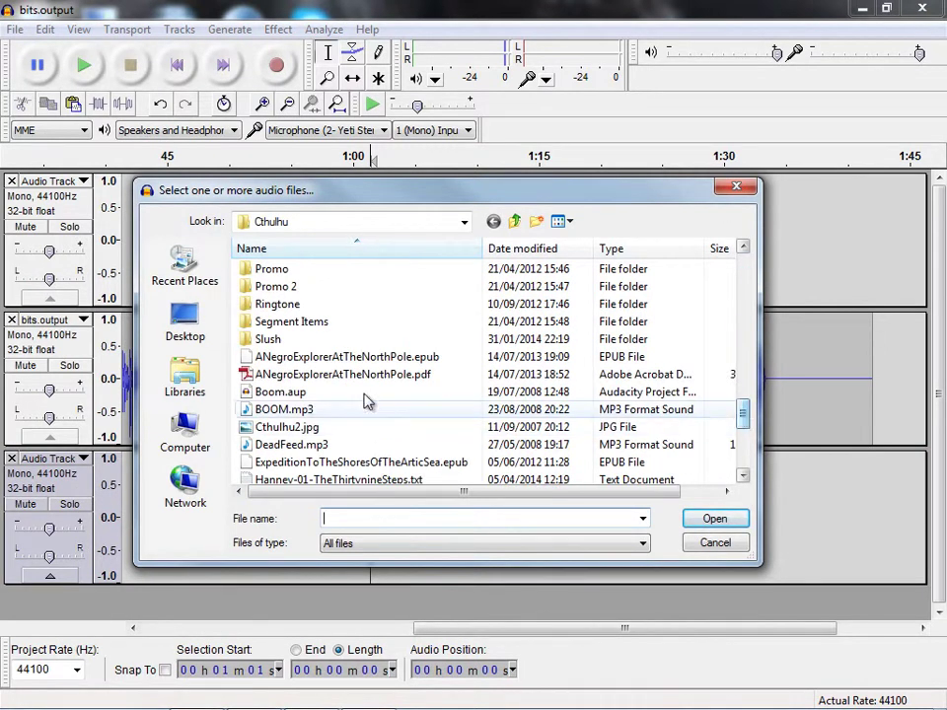
left_click(298, 409)
left_click(715, 518)
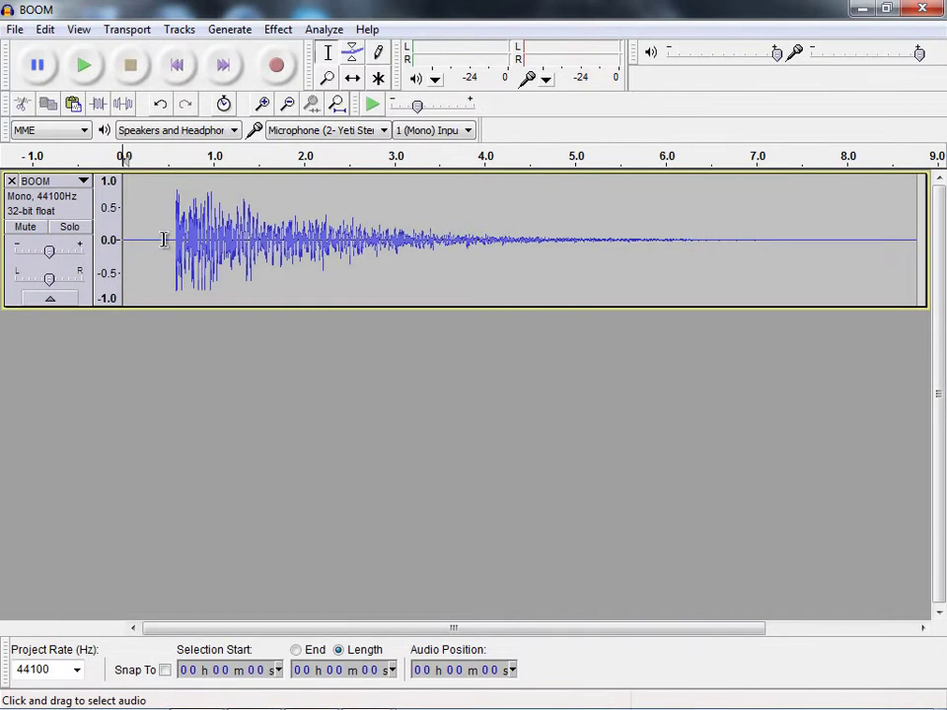
- Copy the boom sound from about 0.4 to 6.7 s into the new empty track at 1:01 and close the BOOM project
left_click_drag(164, 239, 733, 237)
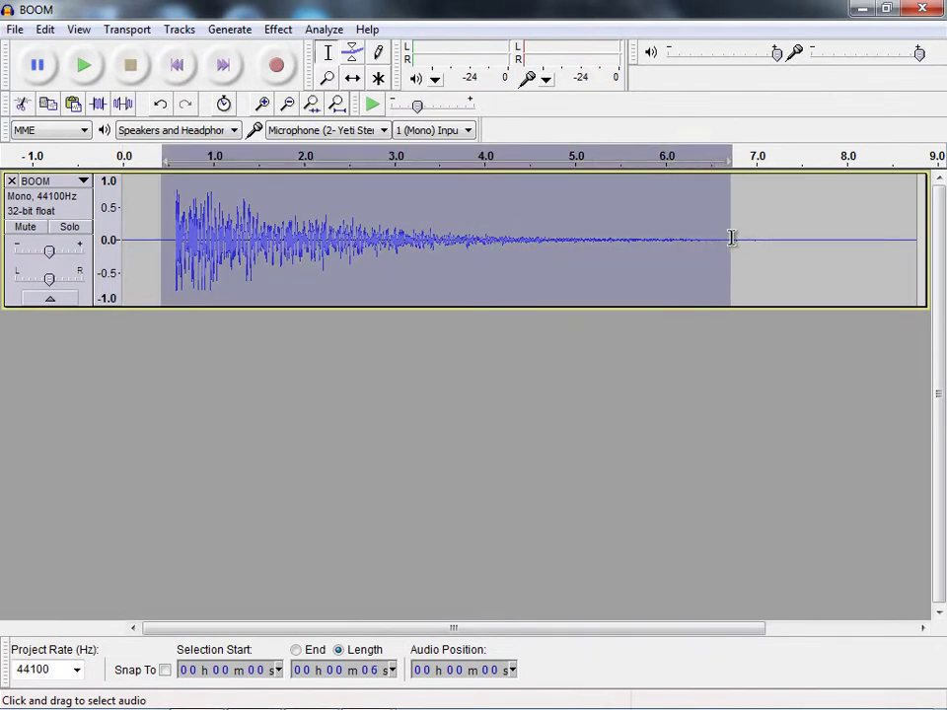
left_click(909, 12)
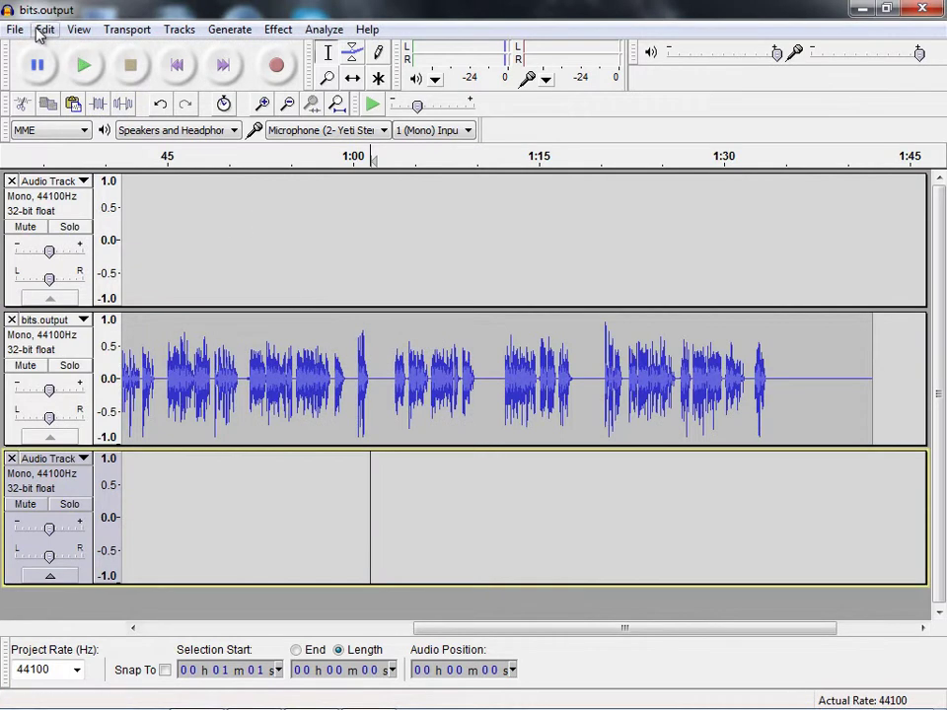
left_click(39, 30)
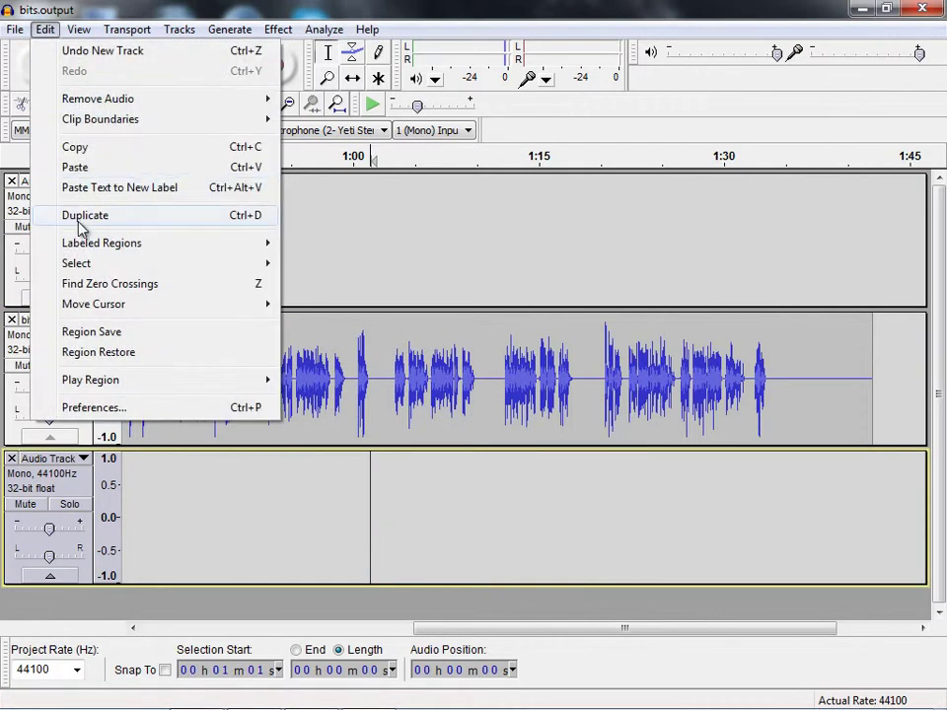
left_click(76, 167)
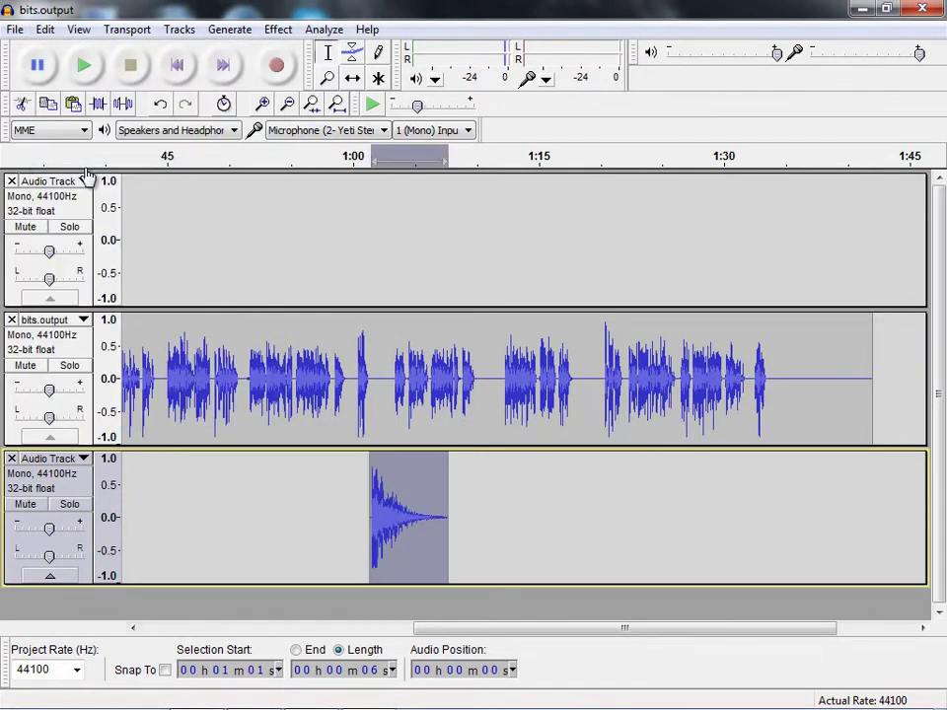
- Zoom in on the boom clip and play the lead-in to it from about 1:00
left_click(375, 393)
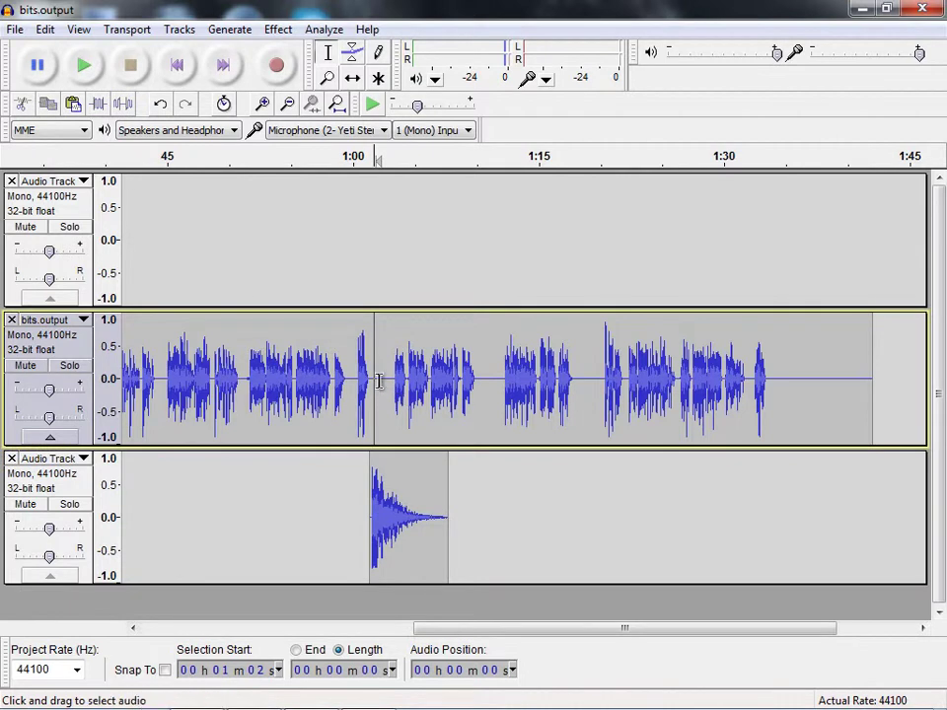
key("ctrl+1")
key("ctrl+1")
left_click_drag(583, 634, 626, 641)
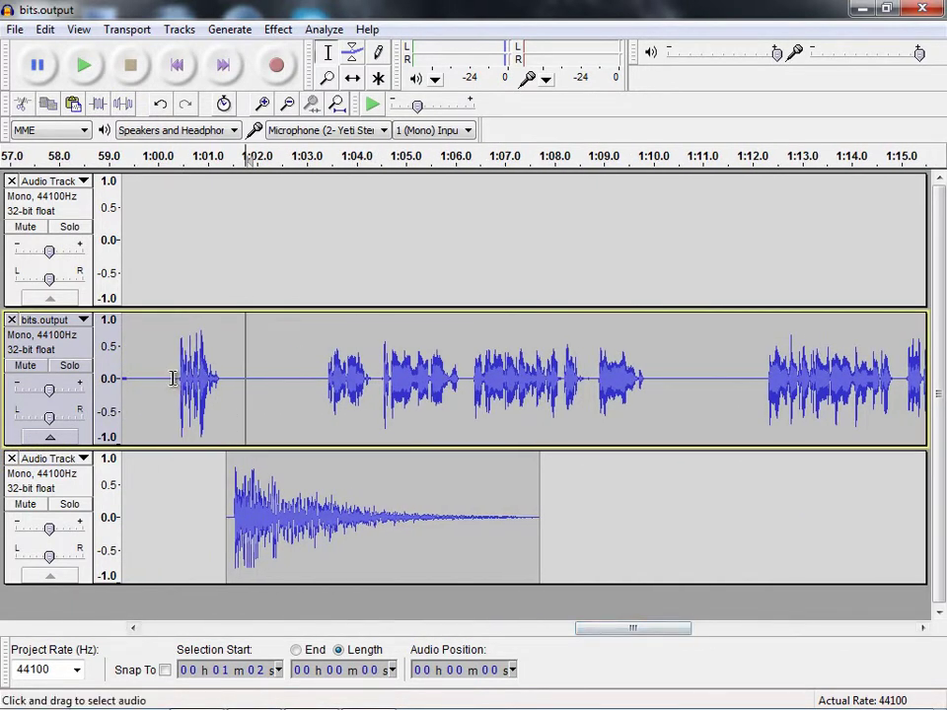
key("space")
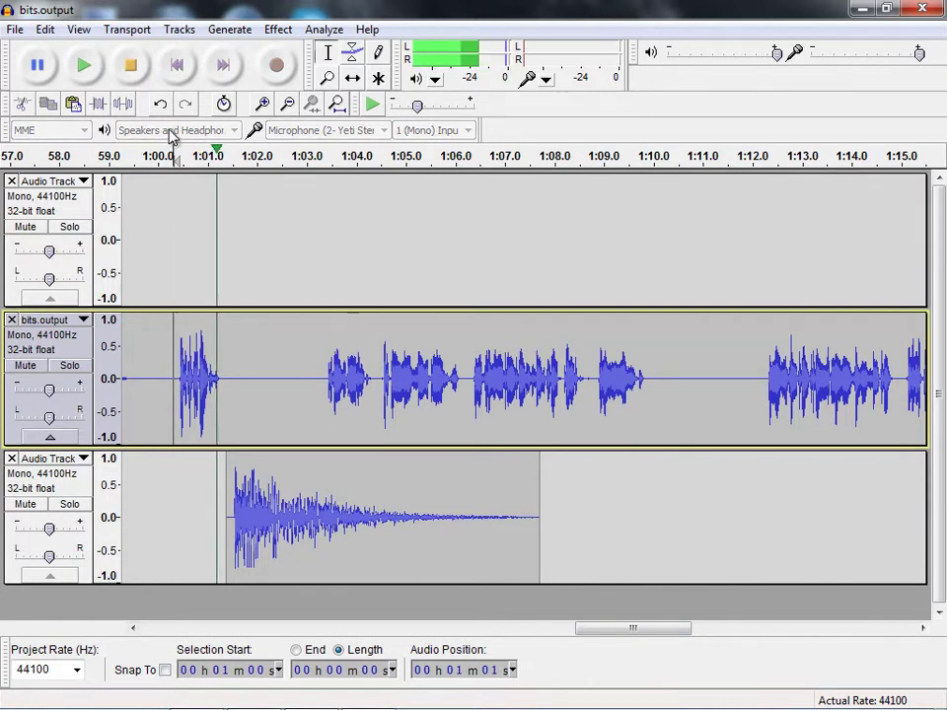
left_click(130, 66)
- Open 003_TheThirtyNineSteps.mp3 from the CEP171 folder
left_click(15, 29)
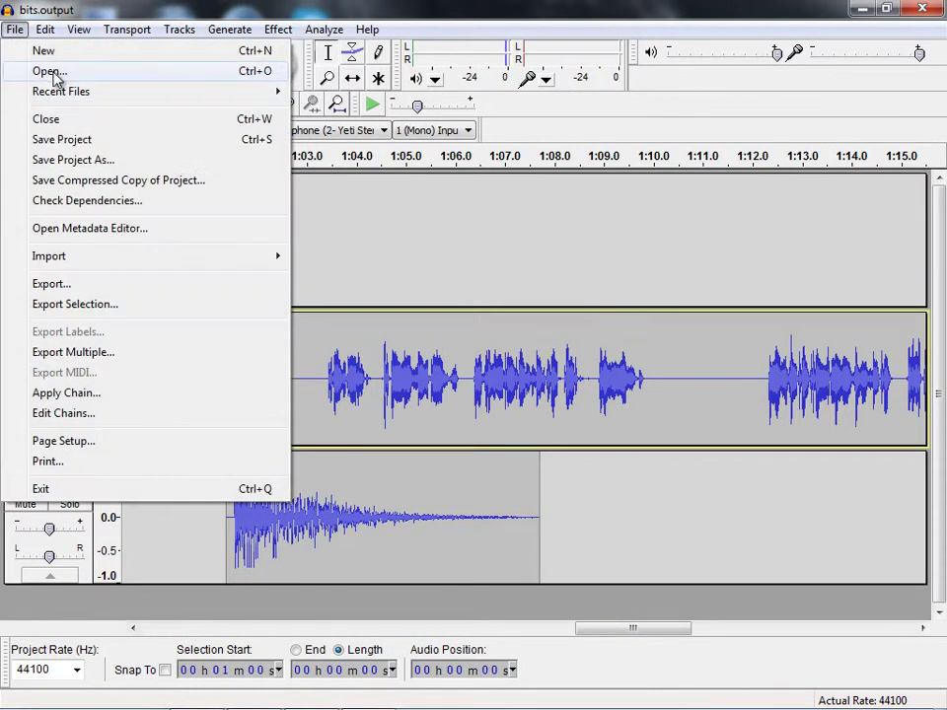
left_click(45, 71)
left_click_drag(743, 276, 746, 396)
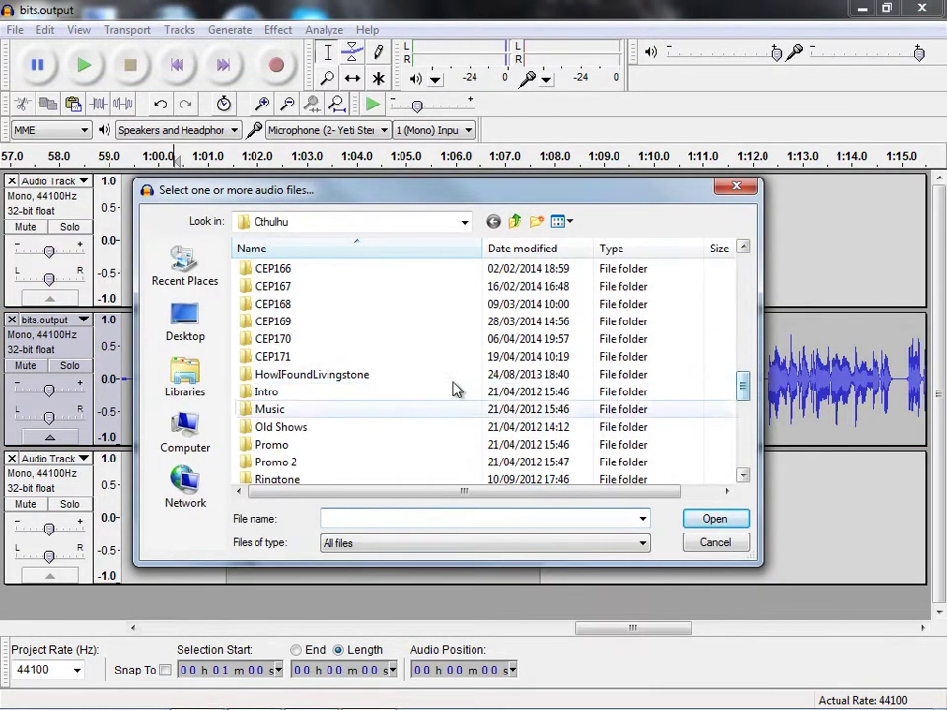
double_click(276, 359)
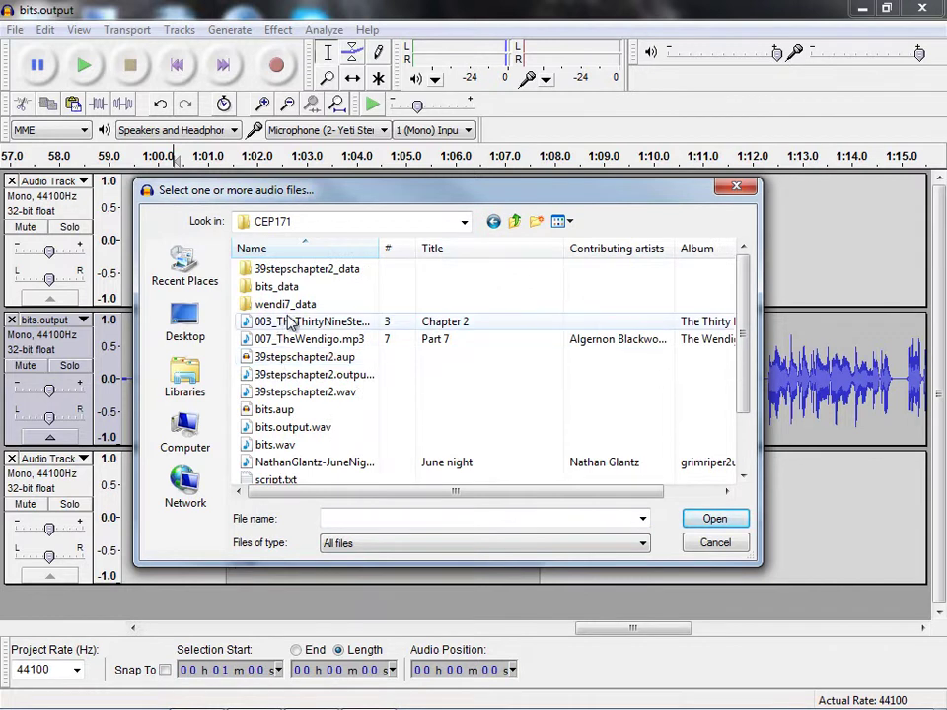
left_click(303, 326)
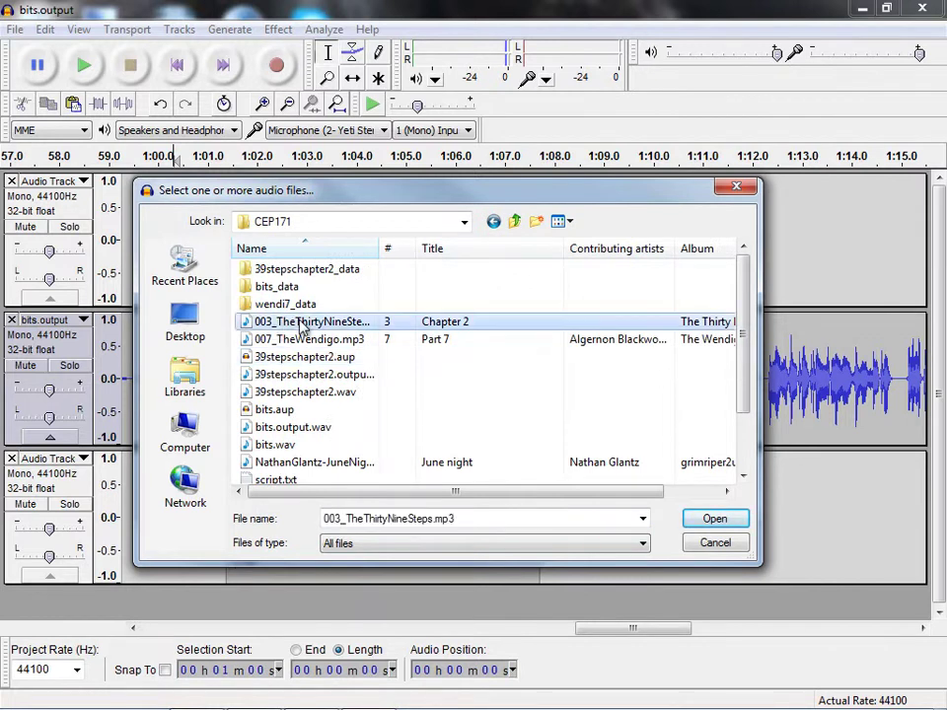
left_click(717, 522)
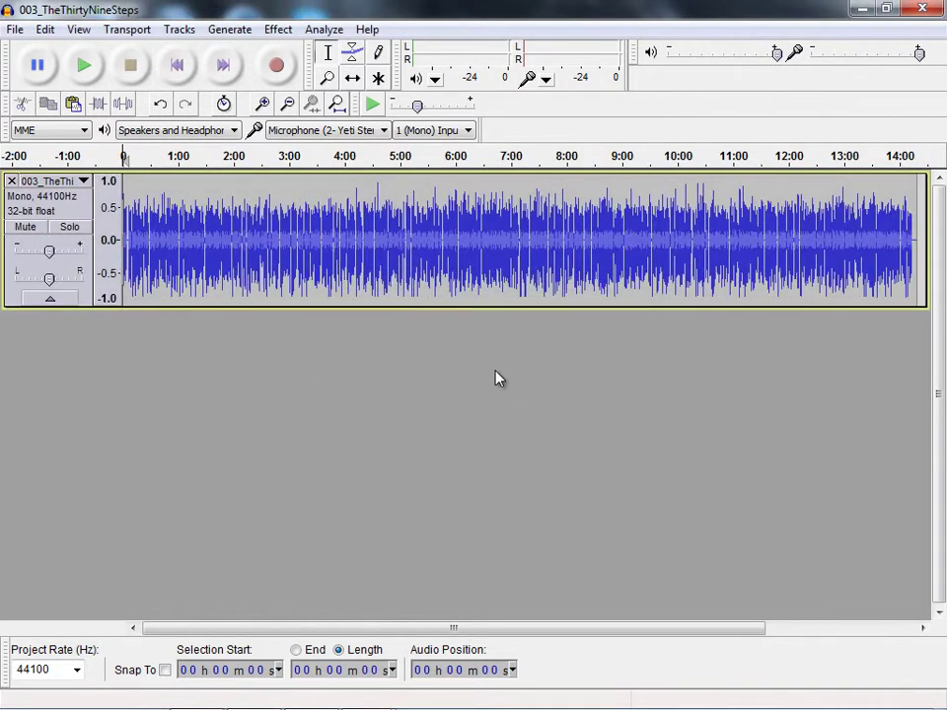
- Copy the entire 003_TheThirtyNineSteps recording and close its project without saving
key("ctrl+a")
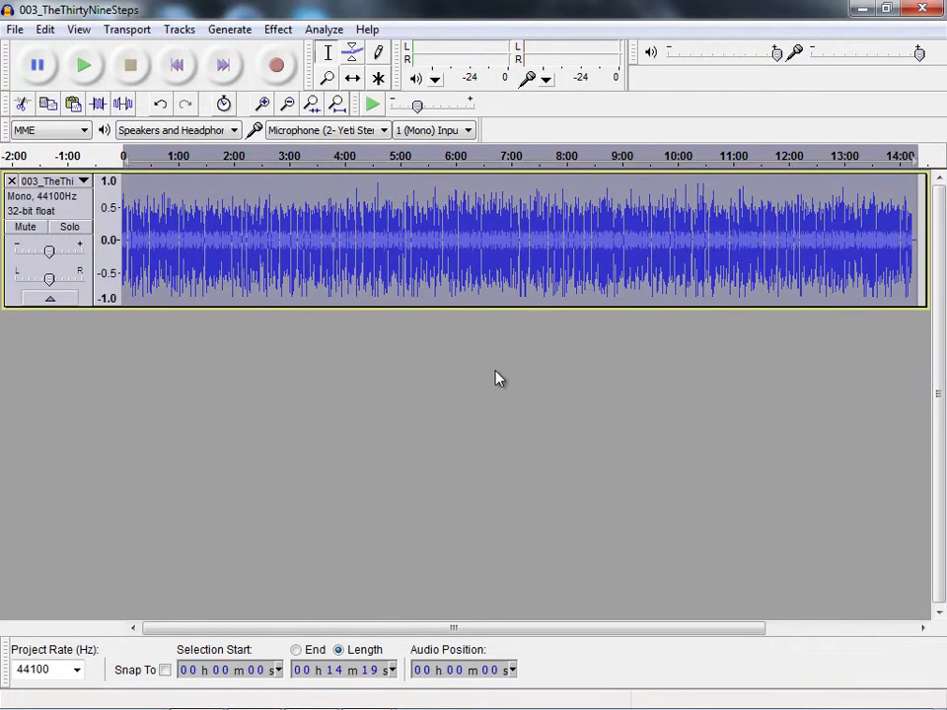
left_click(44, 32)
left_click(79, 149)
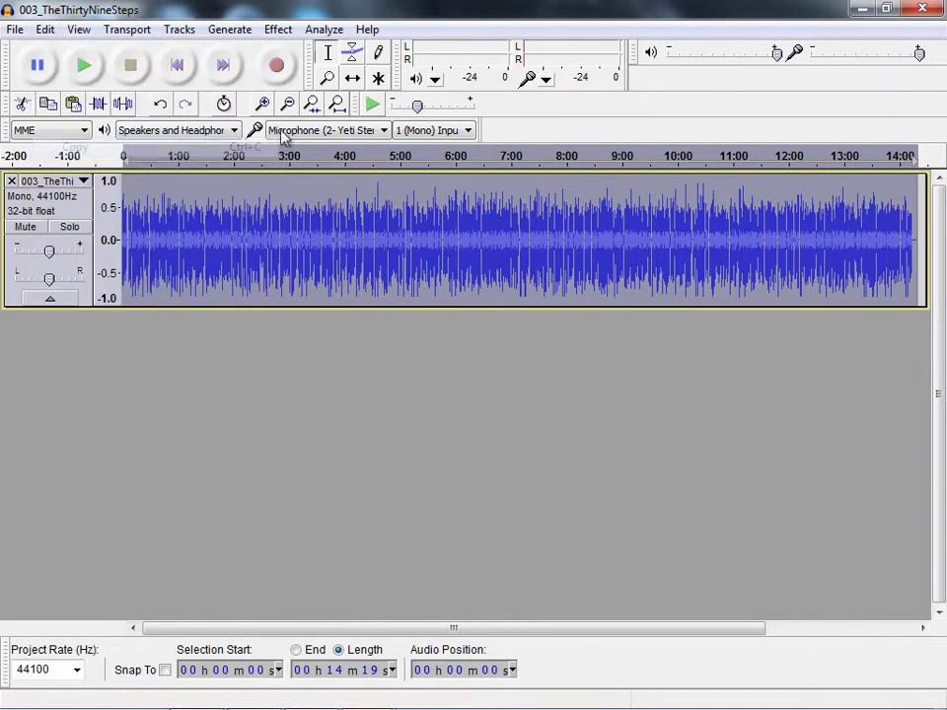
left_click(925, 10)
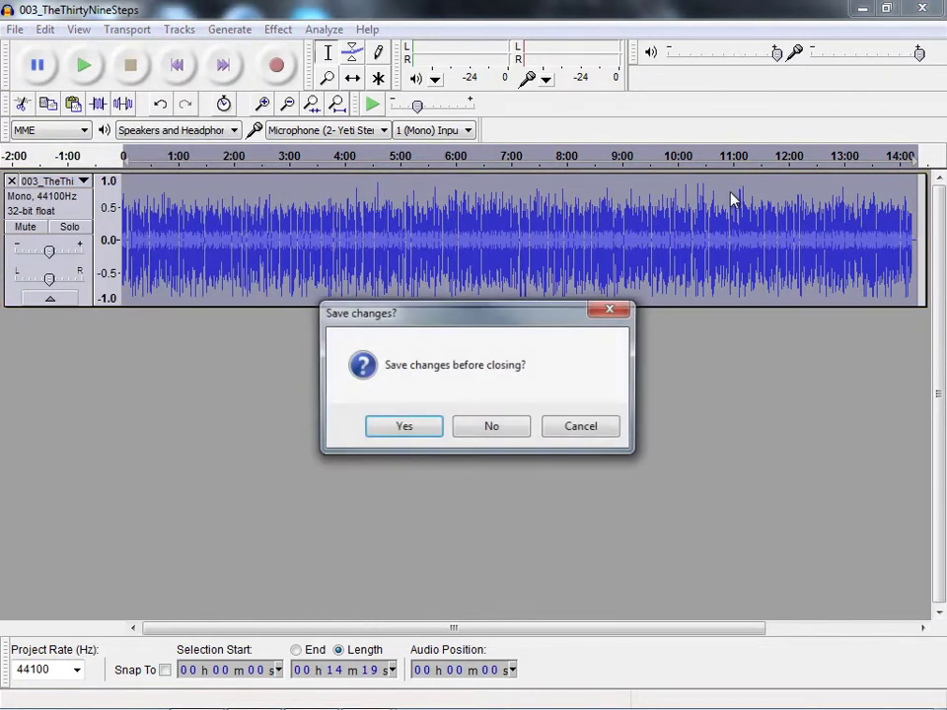
left_click(487, 426)
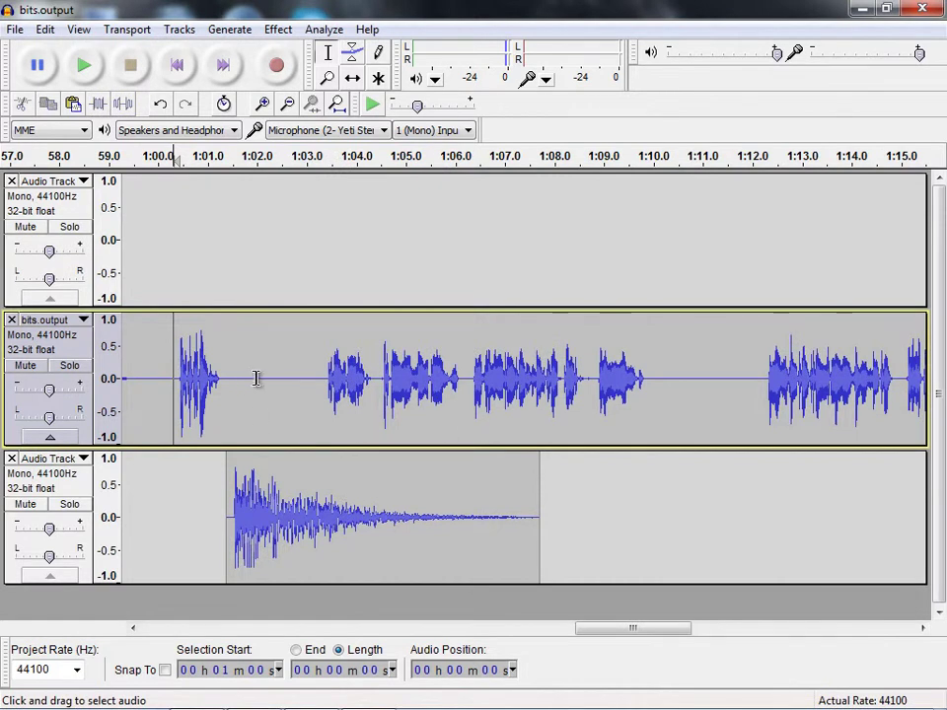
- Paste the copied chapter into the bits.output track at 1:03, in the pause after the boom starts
left_click(297, 378)
left_click(36, 30)
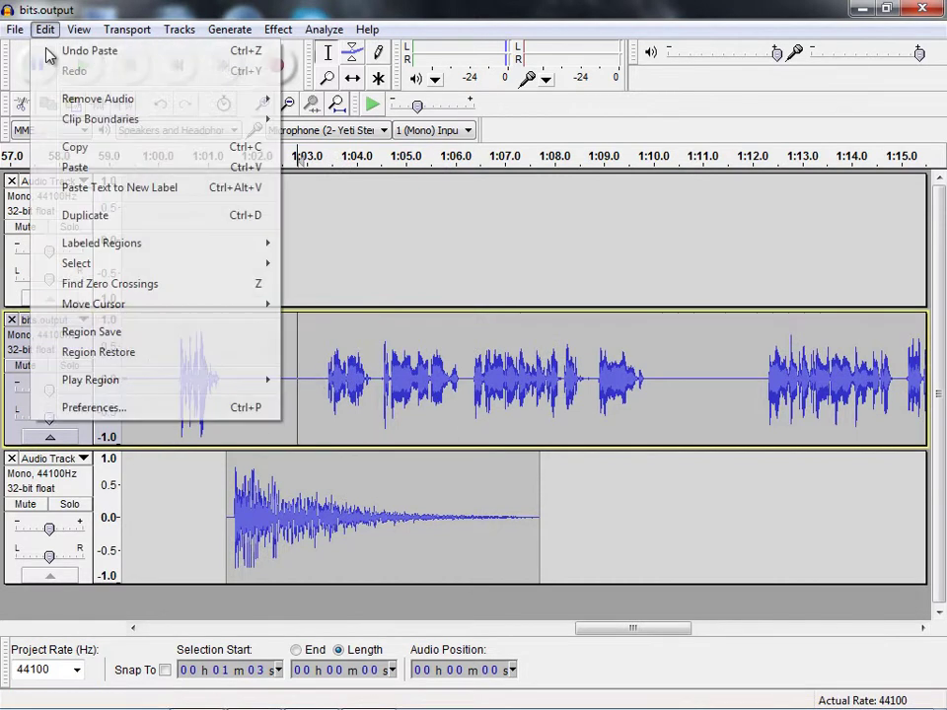
left_click(86, 170)
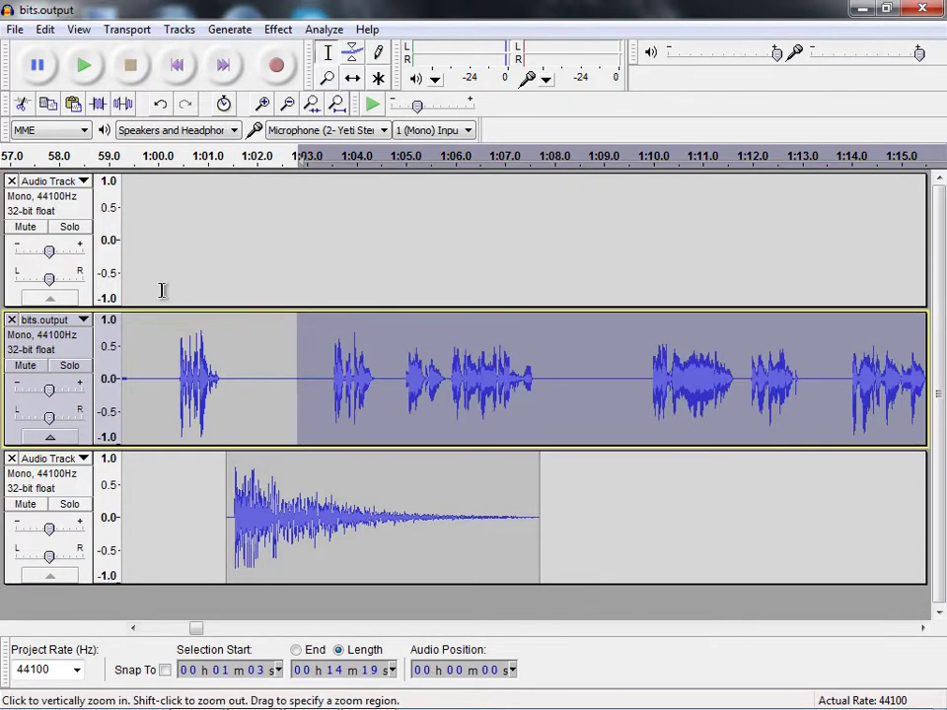
- Play the boom transition from 1:01 and delete the silence from about 1:08 to 1:09.5 in the bits.output track
left_click(217, 378)
left_click(93, 69)
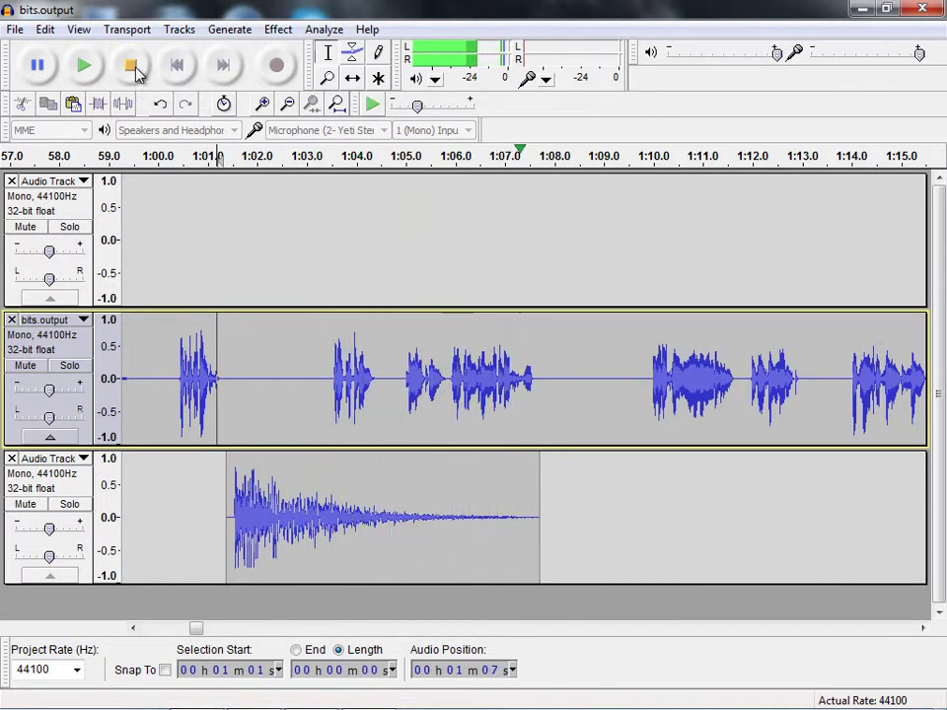
left_click(137, 71)
left_click_drag(557, 375, 624, 370)
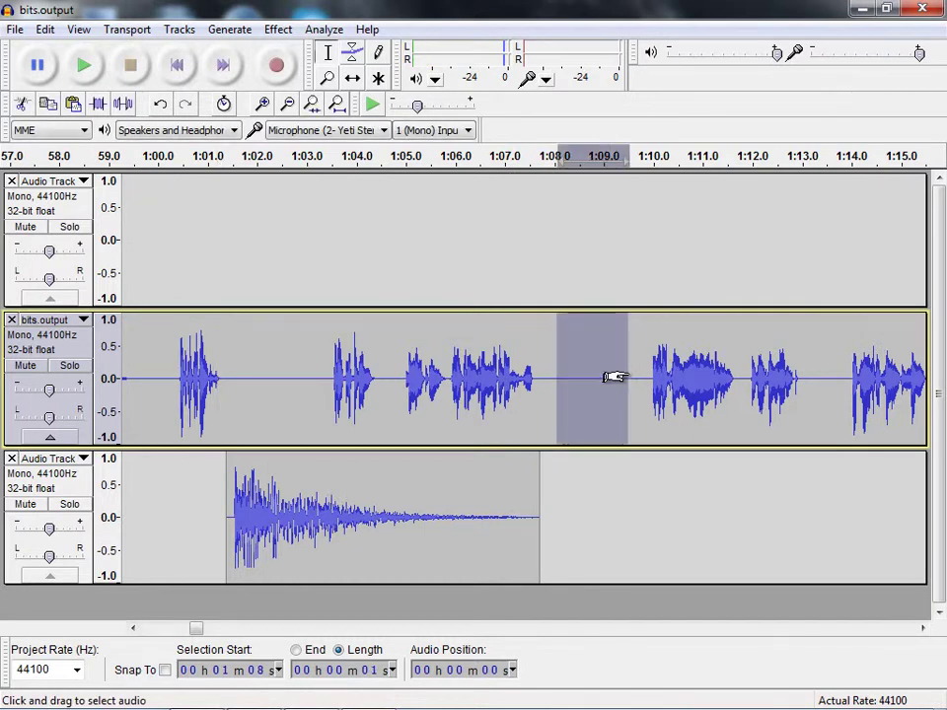
key("Delete")
- Check the speech at 15:21 and shorten the silence before it by deleting about 4 s from 15:15.5 and a short piece at 15:16.5
left_click_drag(197, 631, 875, 625)
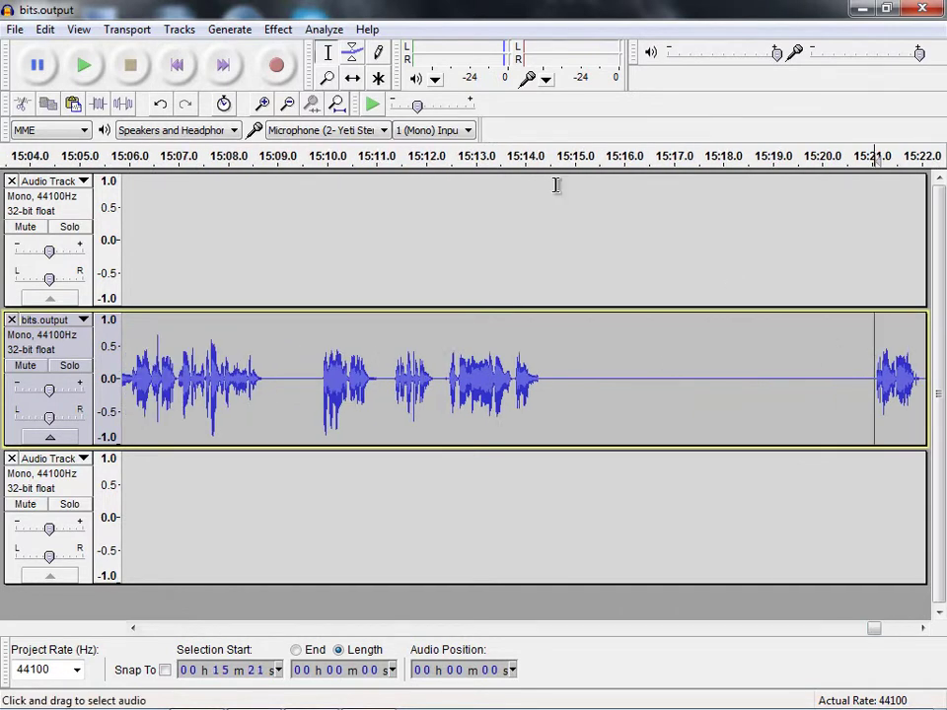
left_click(84, 65)
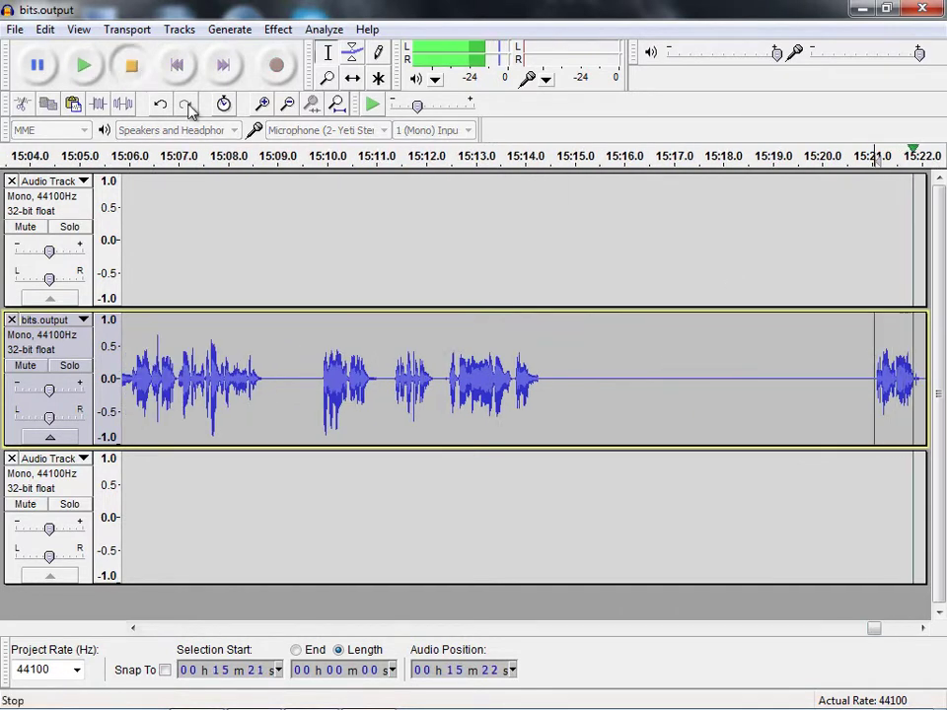
left_click(130, 65)
left_click(597, 383)
left_click_drag(598, 385, 801, 389)
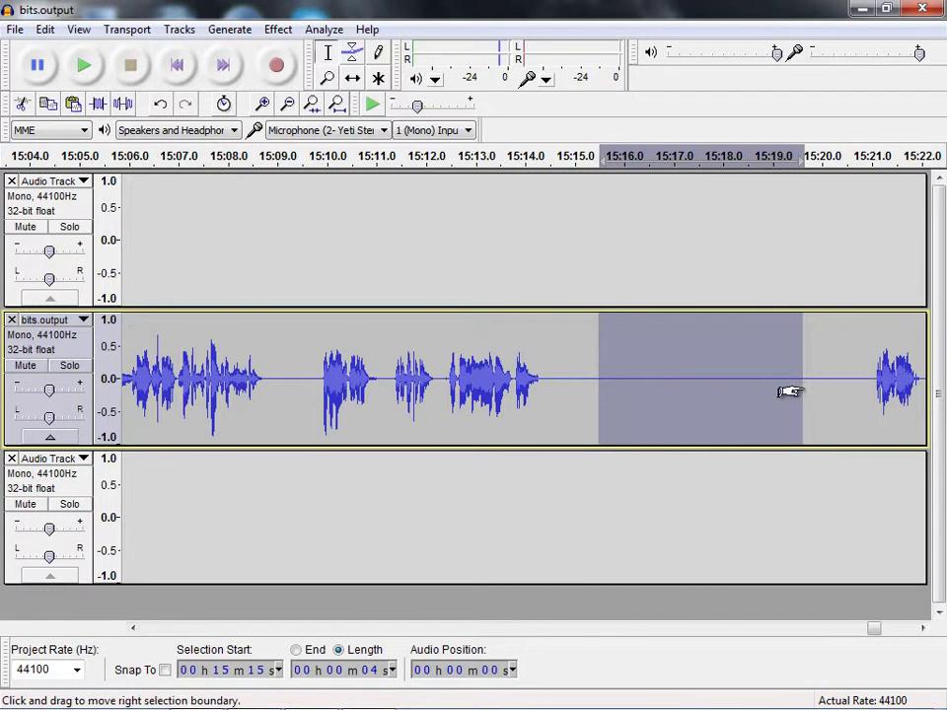
key("Delete")
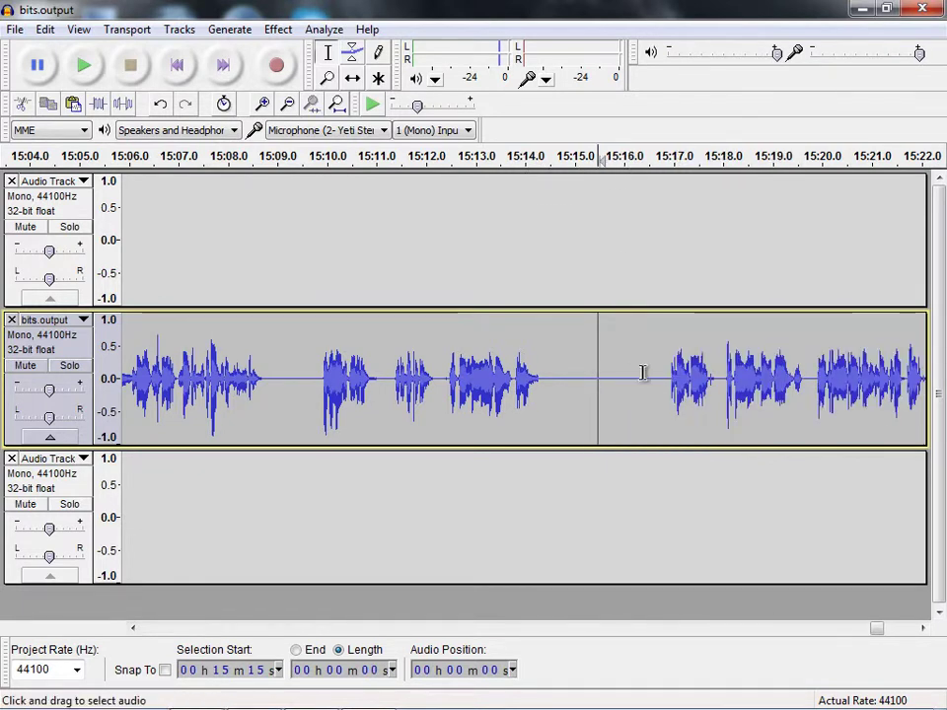
left_click_drag(647, 379, 671, 380)
key("Delete")
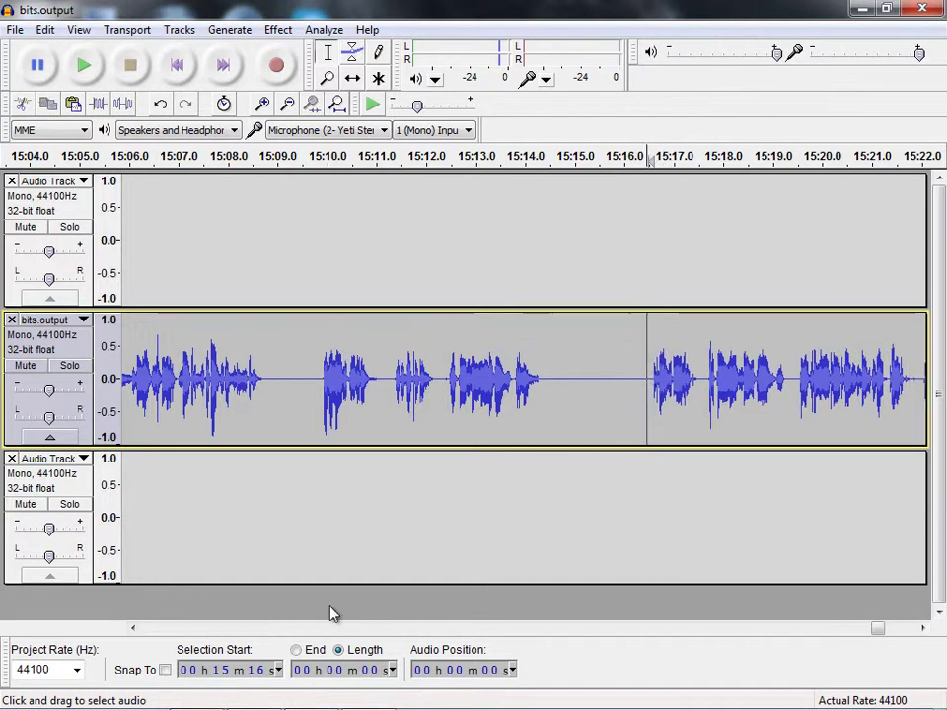
- Play the linking speech from 15:22 and place the cursor at 15:23 in the pause that follows it
left_click_drag(924, 630, 923, 629)
left_click(510, 373)
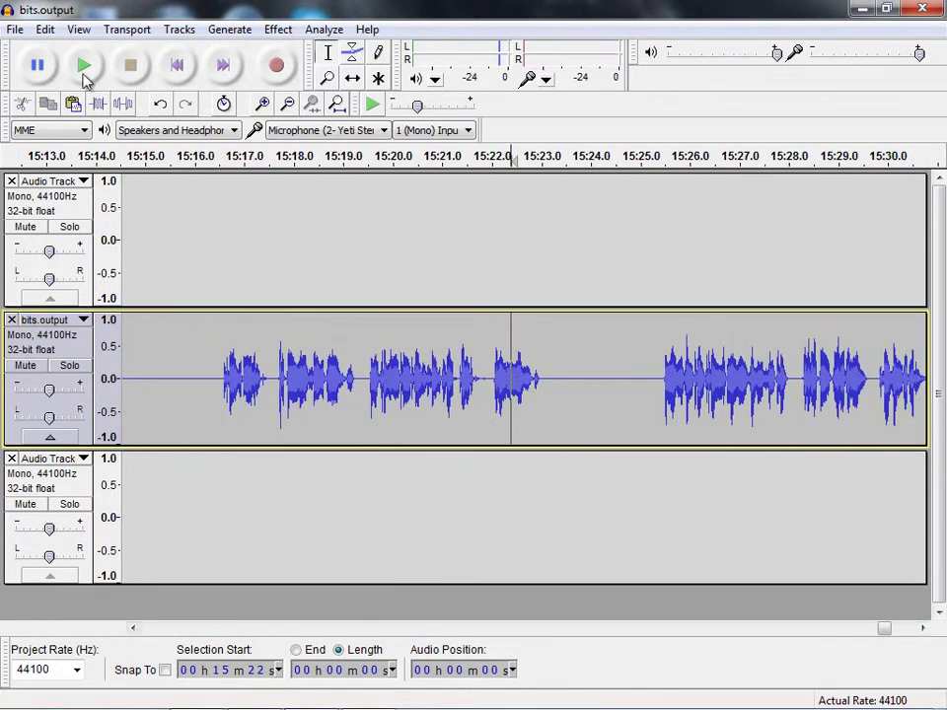
left_click(85, 68)
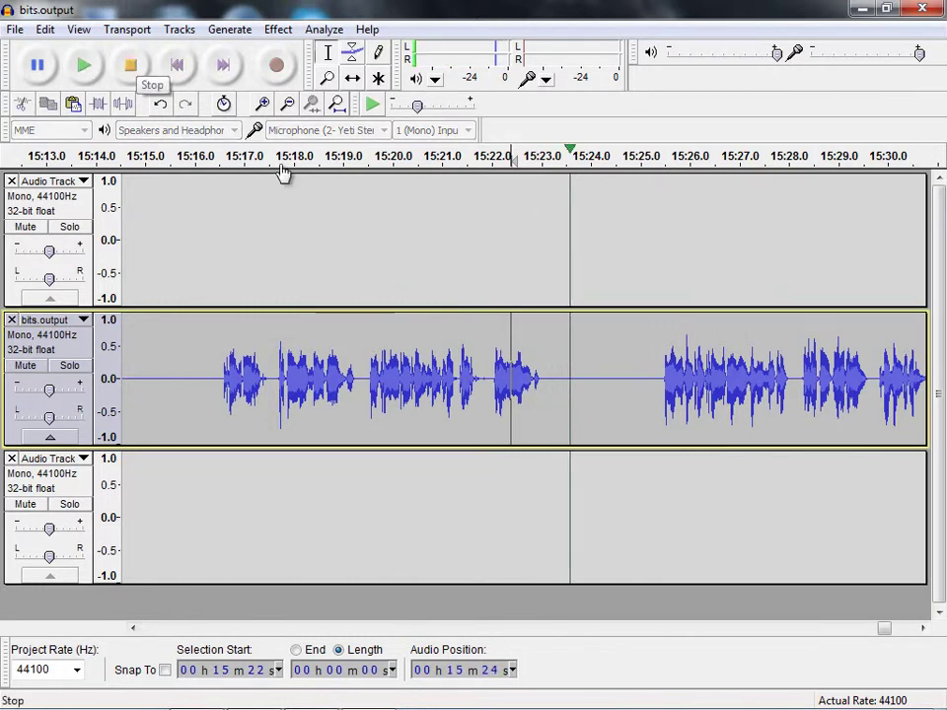
left_click(131, 65)
left_click(548, 380)
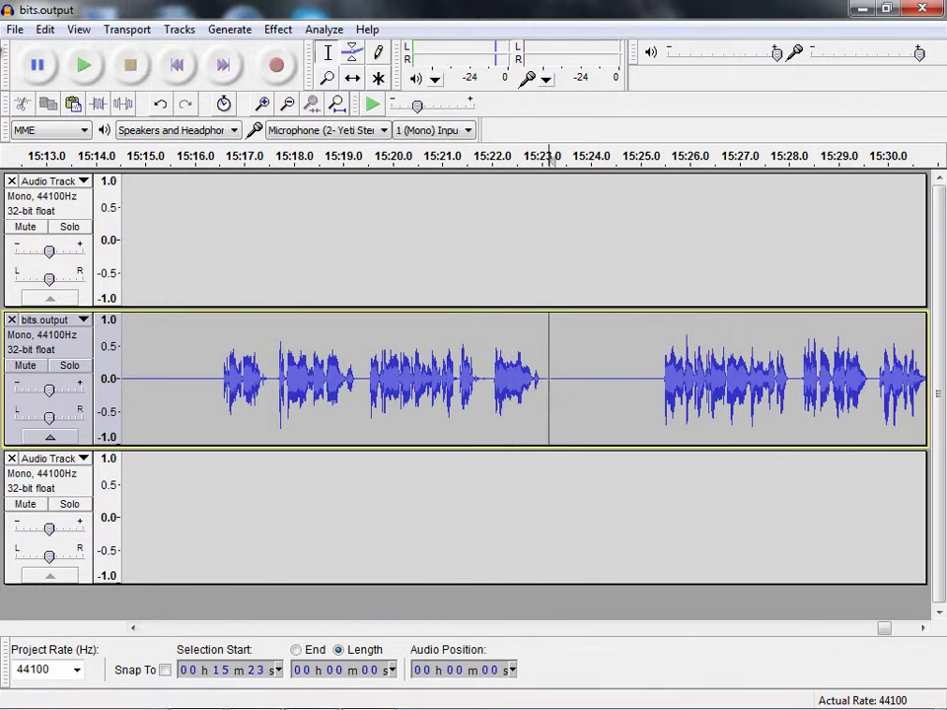
- Open the NathanGlantz-JuneNight1924 music from the CEP171 folder and set its project rate to 44100 Hz
left_click(17, 30)
left_click(36, 70)
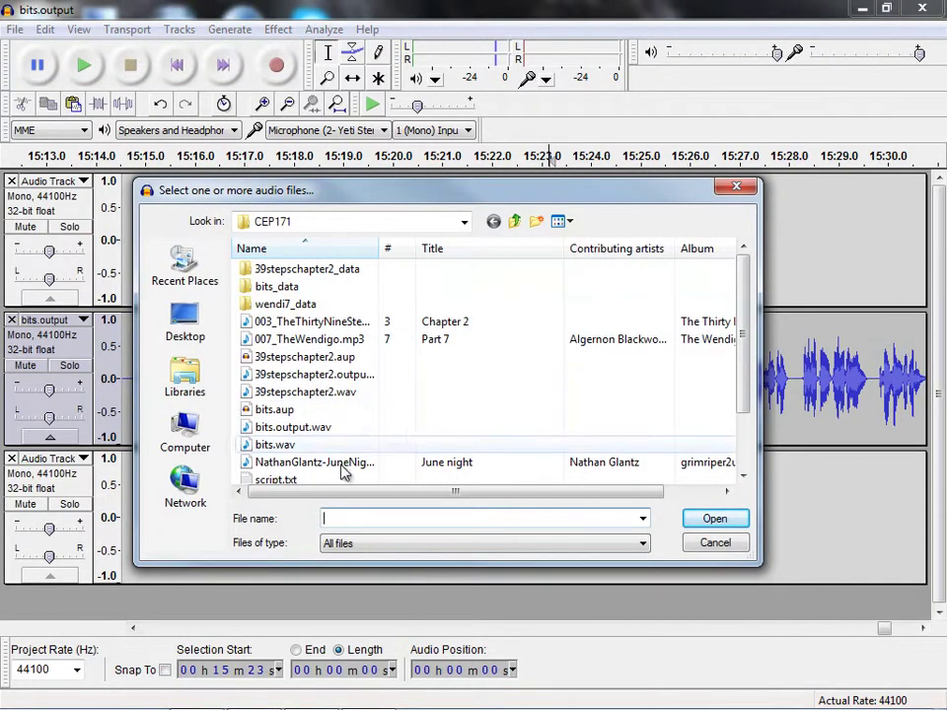
left_click(306, 462)
left_click(715, 519)
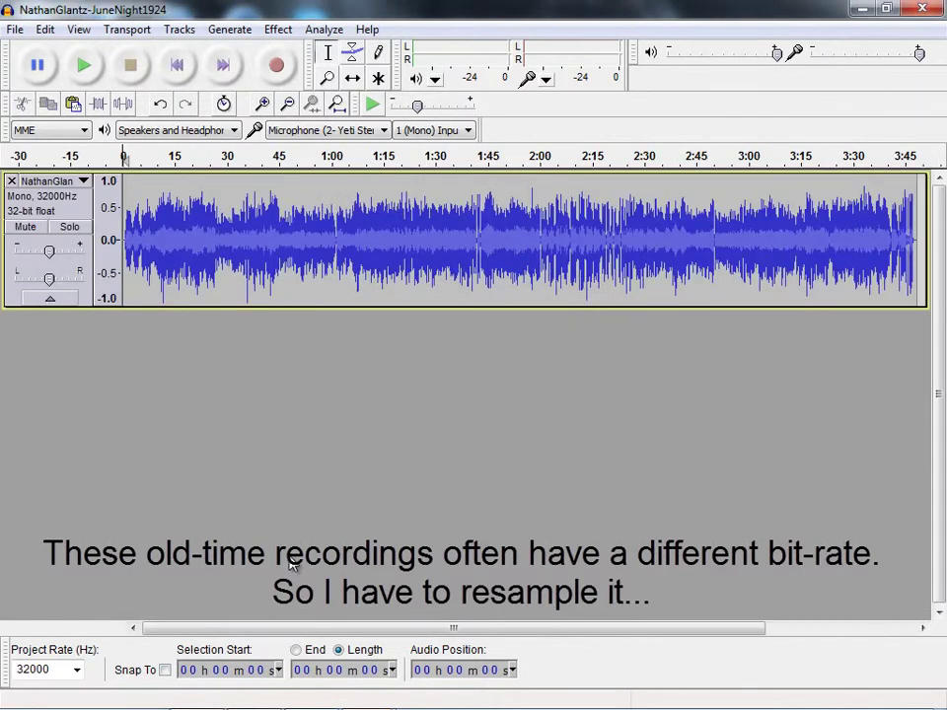
left_click(79, 674)
left_click(40, 624)
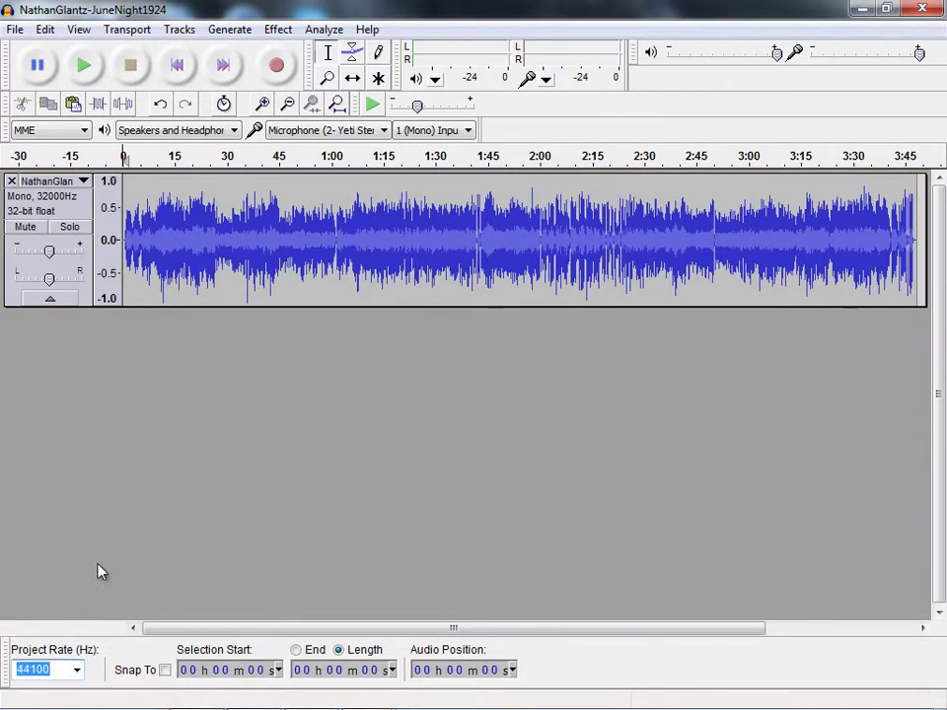
- Export the music as a 16-bit WAV named NathanGlantz-JuneNight1924-fixed with its metadata kept, and close its project
left_click(15, 30)
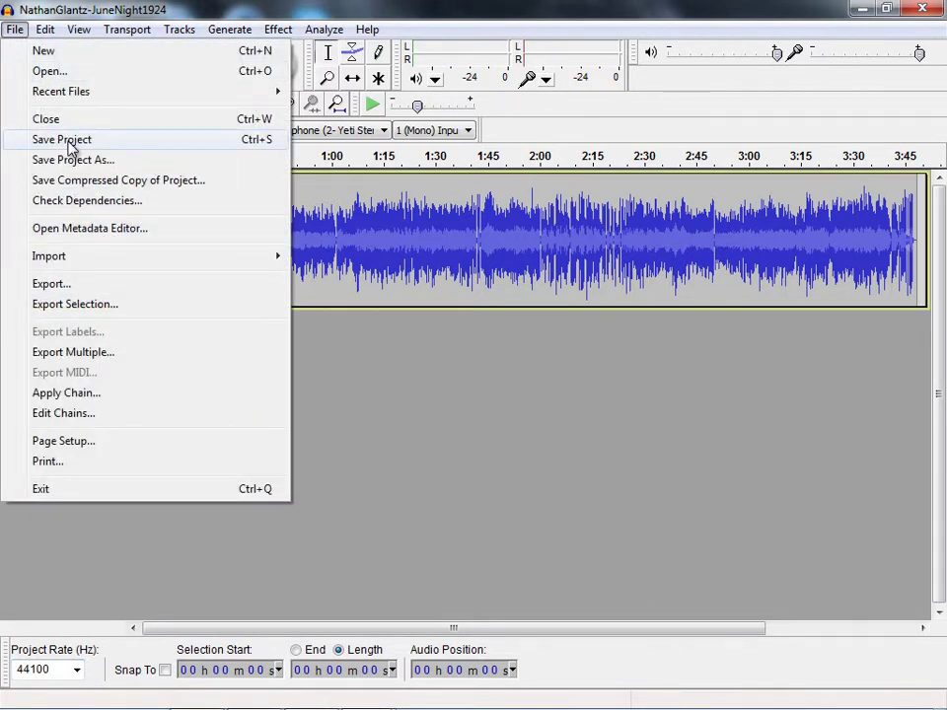
left_click(63, 287)
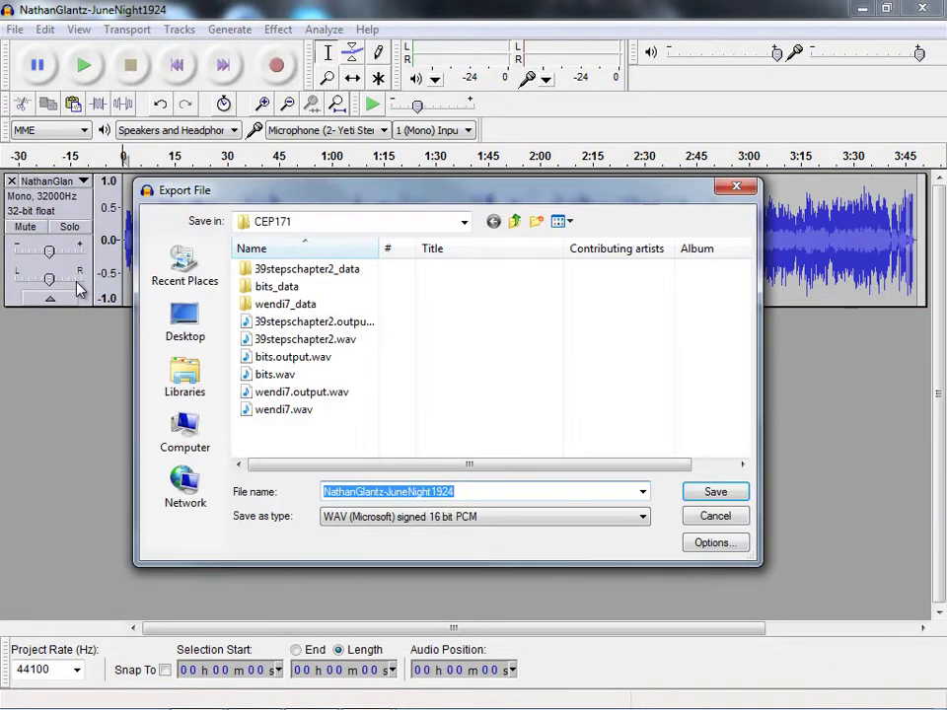
left_click(476, 492)
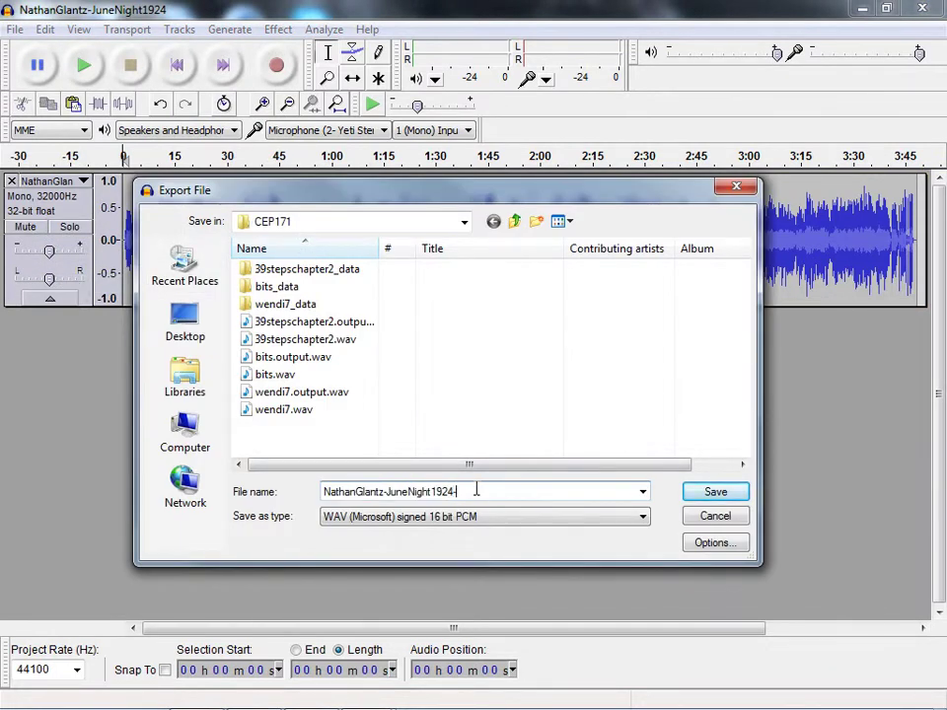
left_click(734, 498)
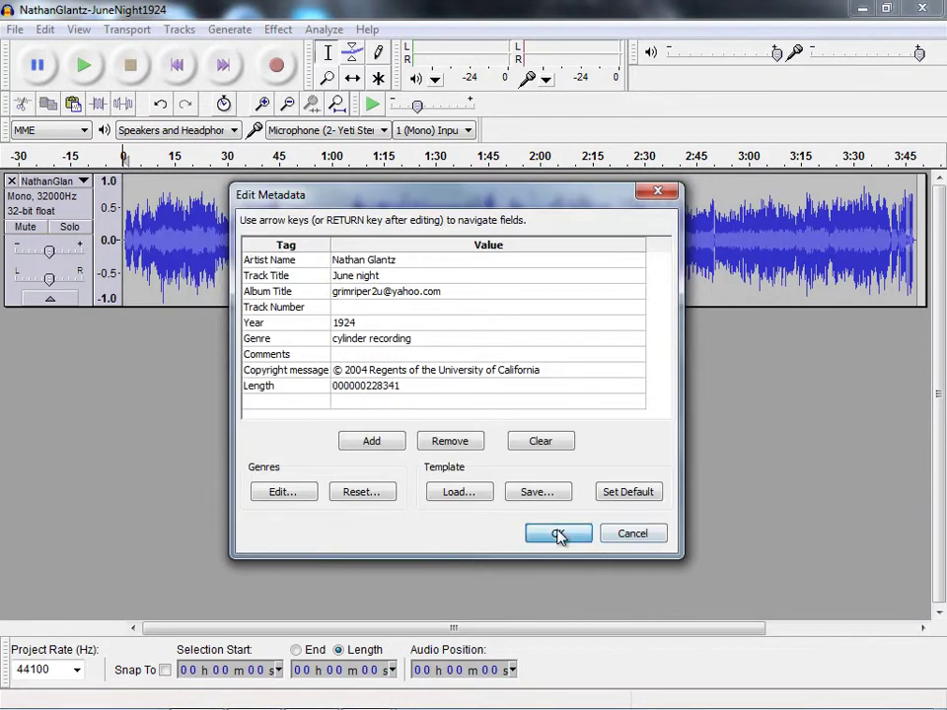
left_click(558, 535)
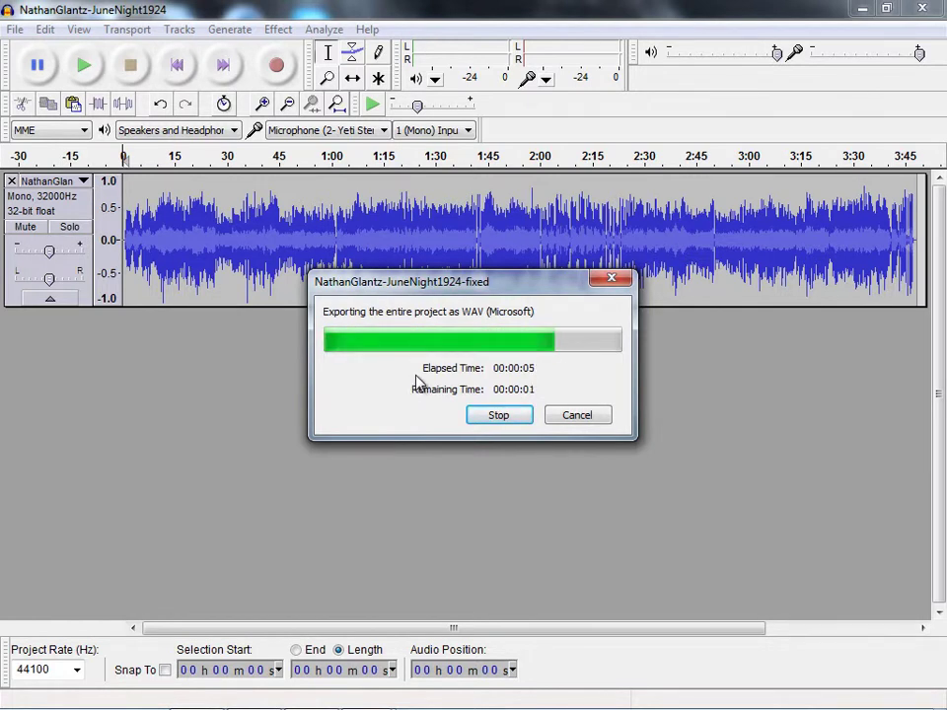
left_click(923, 9)
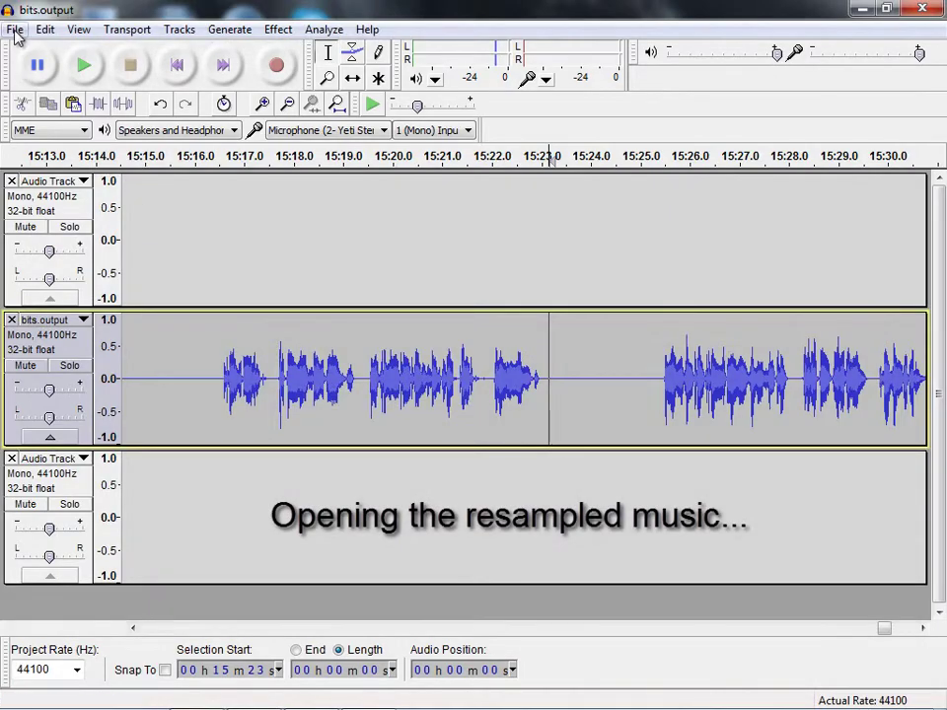
- Open the resampled NathanGlantz-JuneNight1924-fixed.wav from the CEP171 folder
left_click(15, 29)
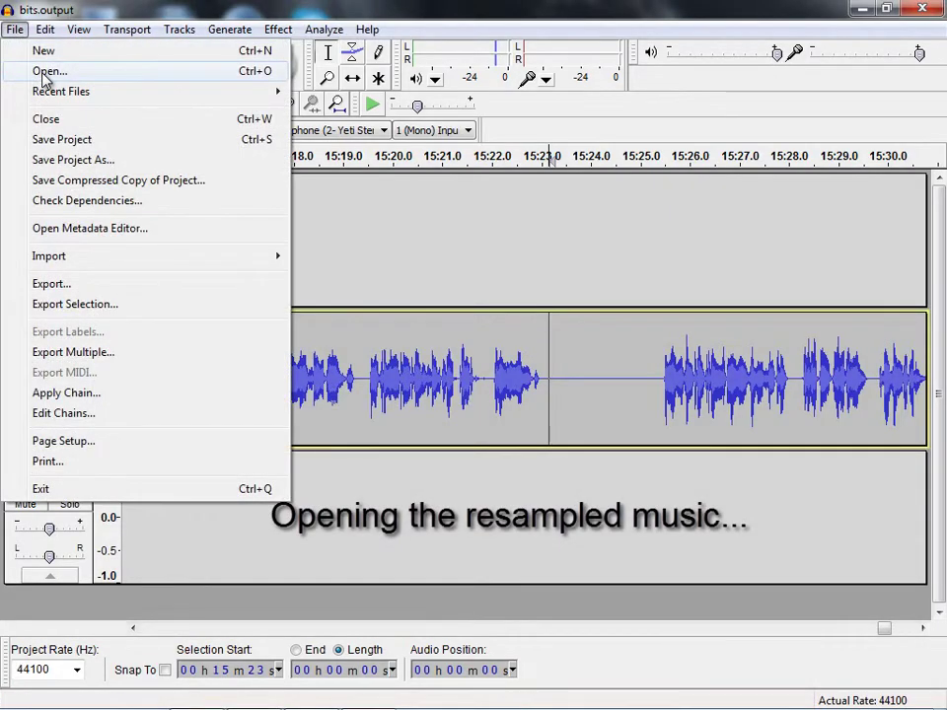
left_click(20, 71)
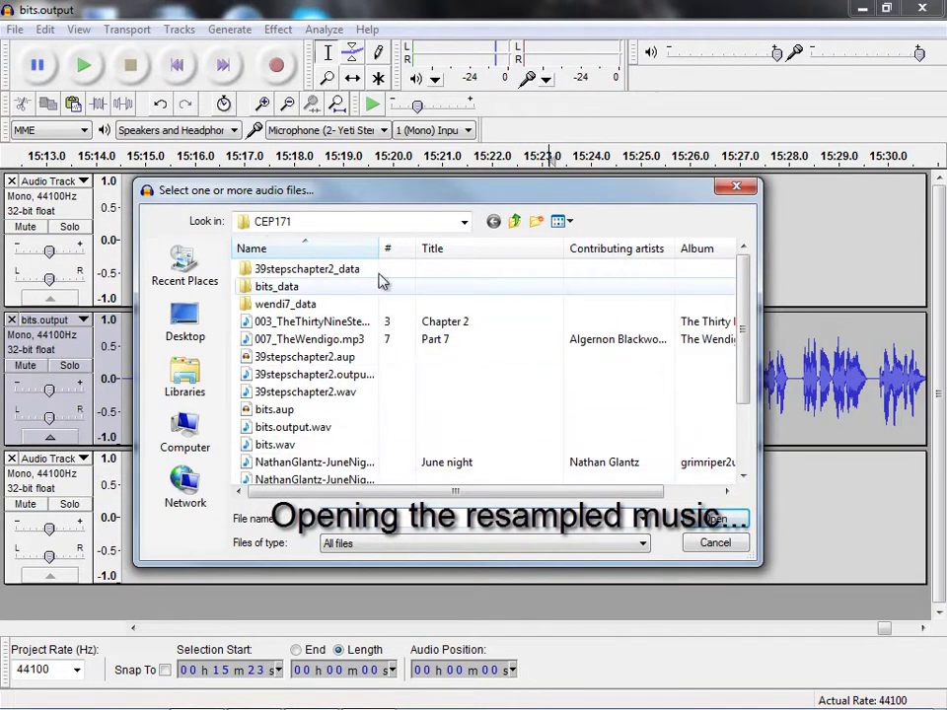
left_click_drag(379, 249, 499, 277)
left_click(375, 480)
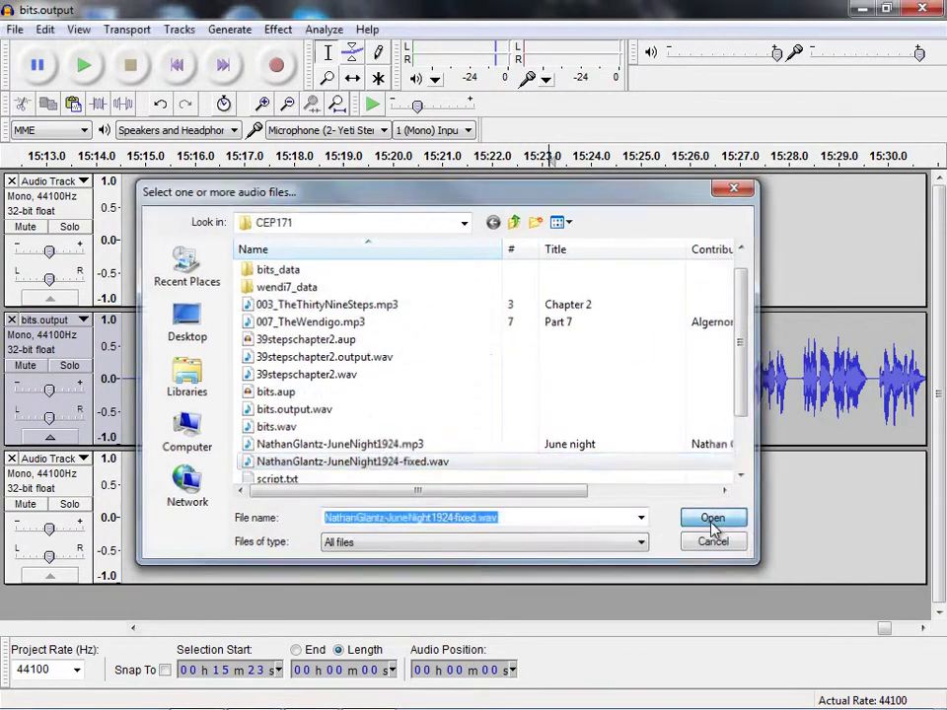
left_click(714, 523)
left_click(583, 479)
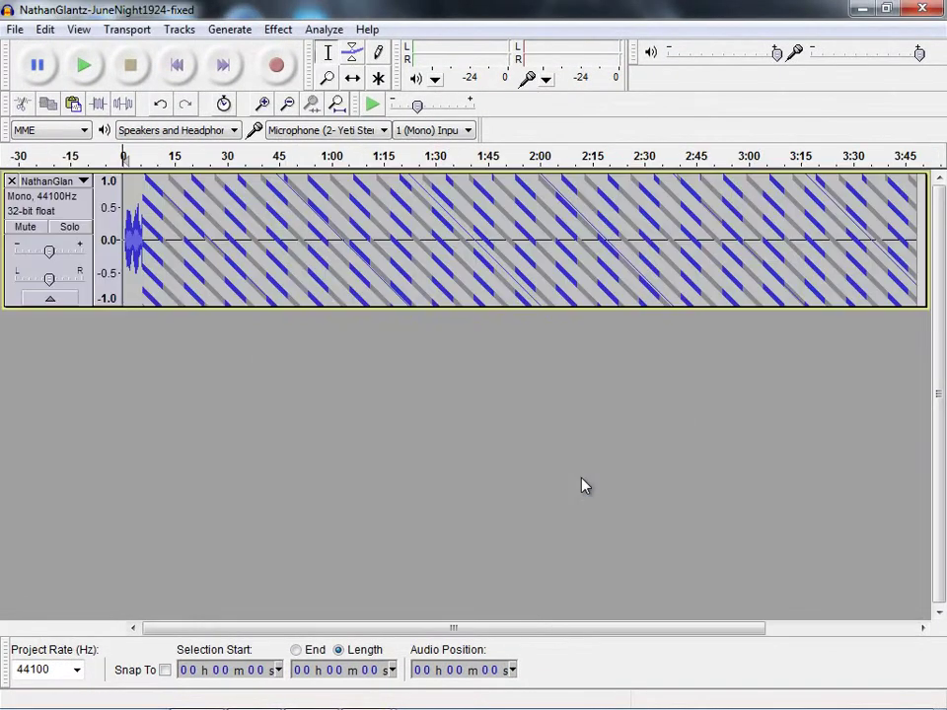
- Copy the whole resampled music track and close its project without saving
key("ctrl+a")
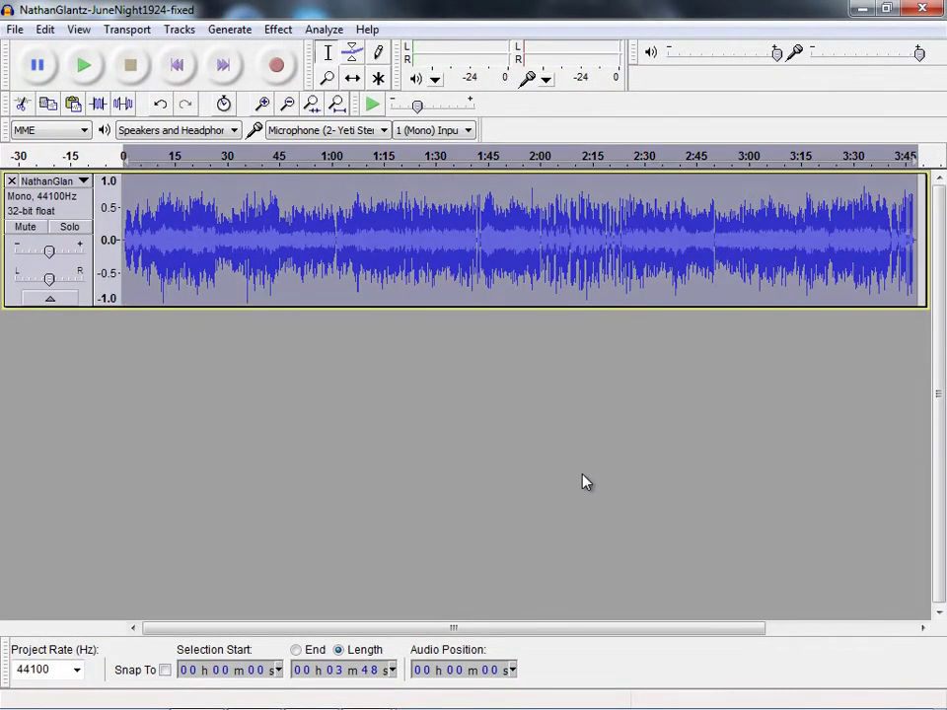
left_click(45, 29)
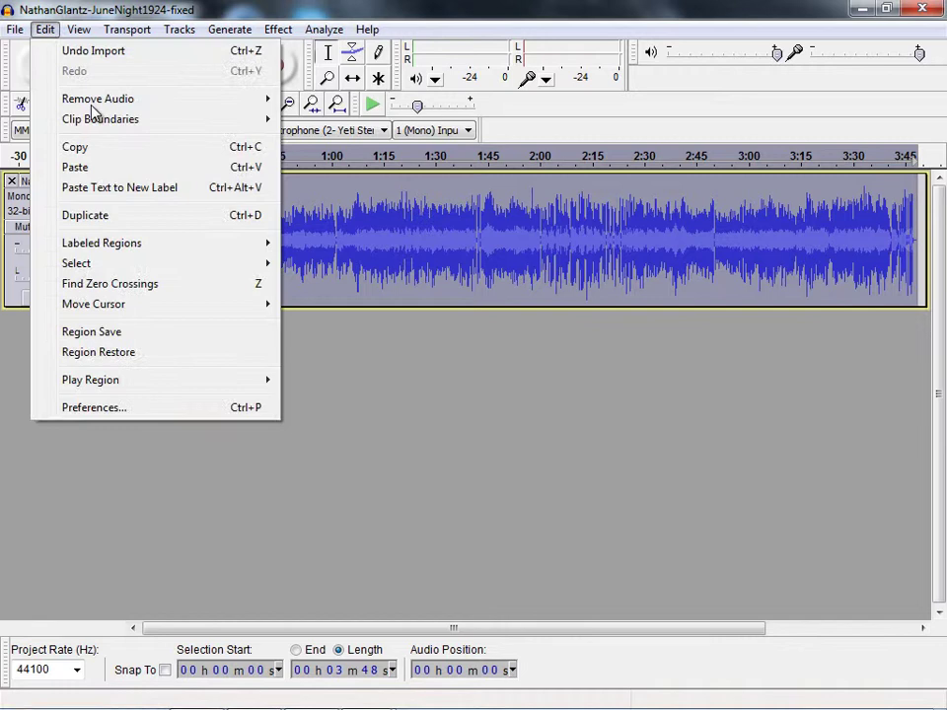
left_click(96, 148)
left_click(921, 9)
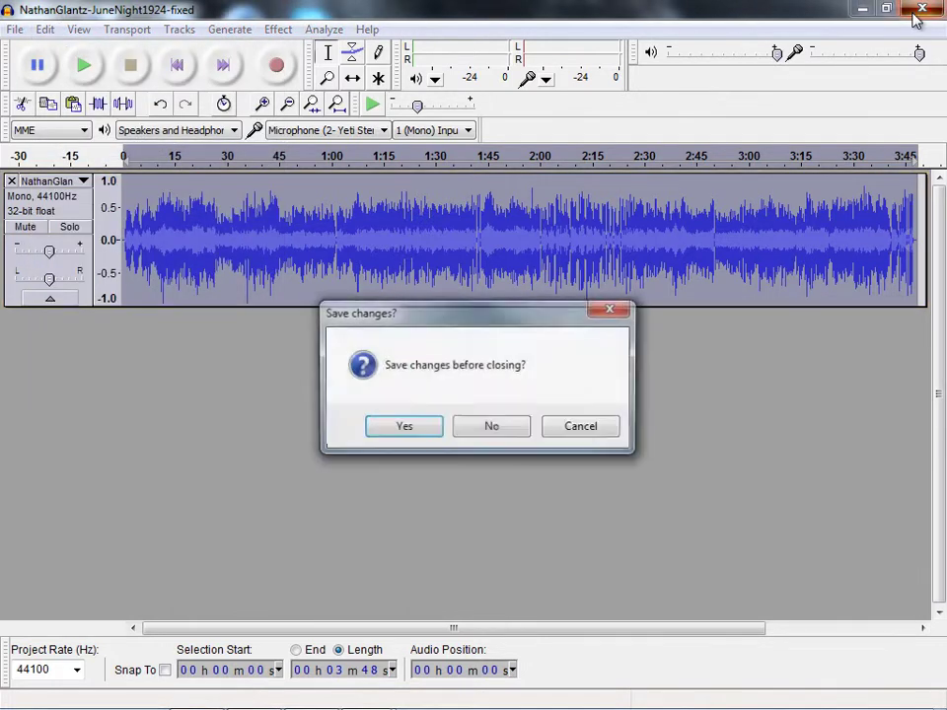
left_click(493, 427)
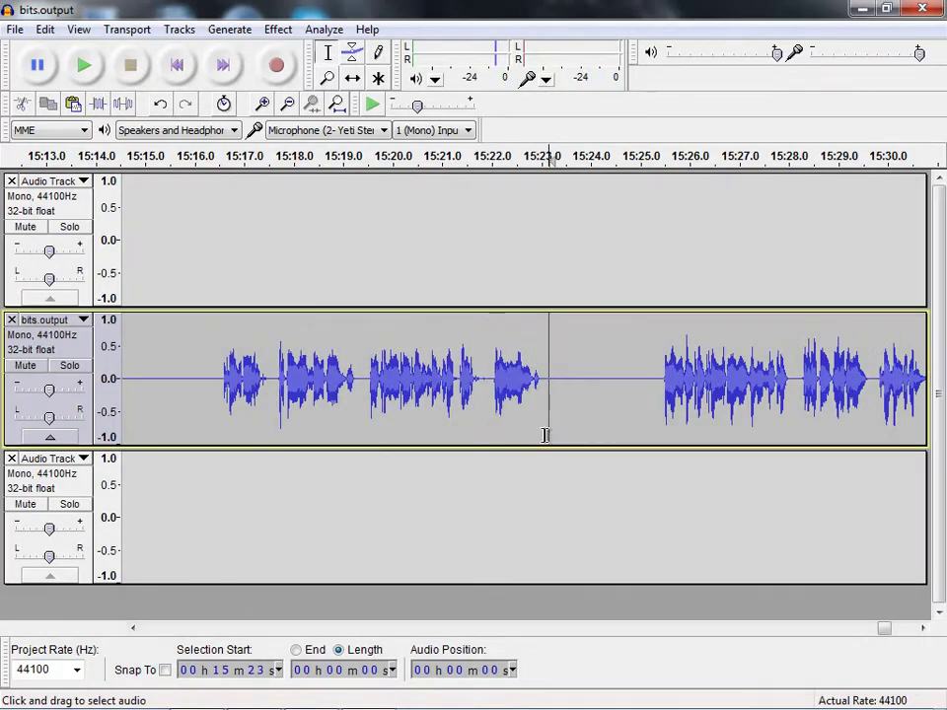
- Paste the copied music into the empty lowest track of the episode project at 15:23
left_click(552, 503)
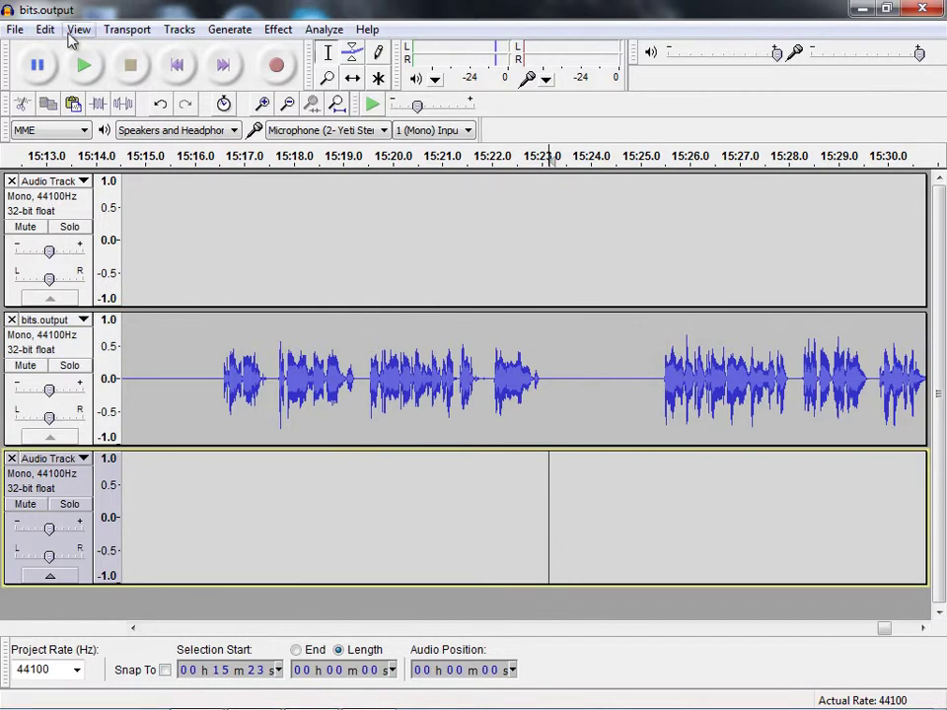
left_click(46, 29)
left_click(94, 168)
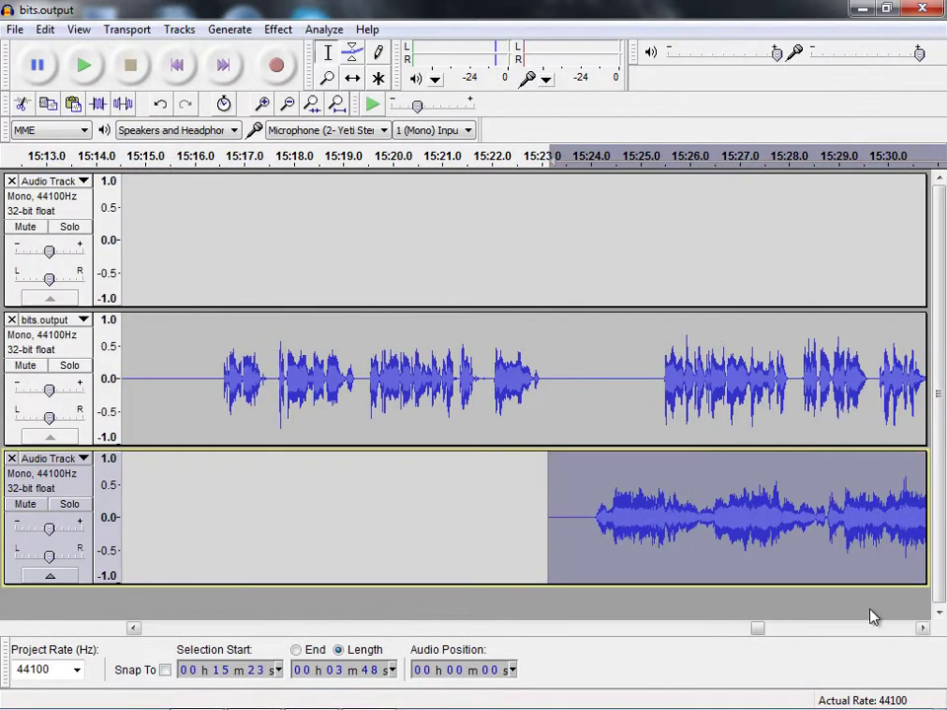
- Lower the volume of the pasted music with the Amplify effect
mouse_move(758, 631)
left_mouse_down()
mouse_move(770, 629)
mouse_move(761, 630)
left_mouse_up()
left_click(280, 30)
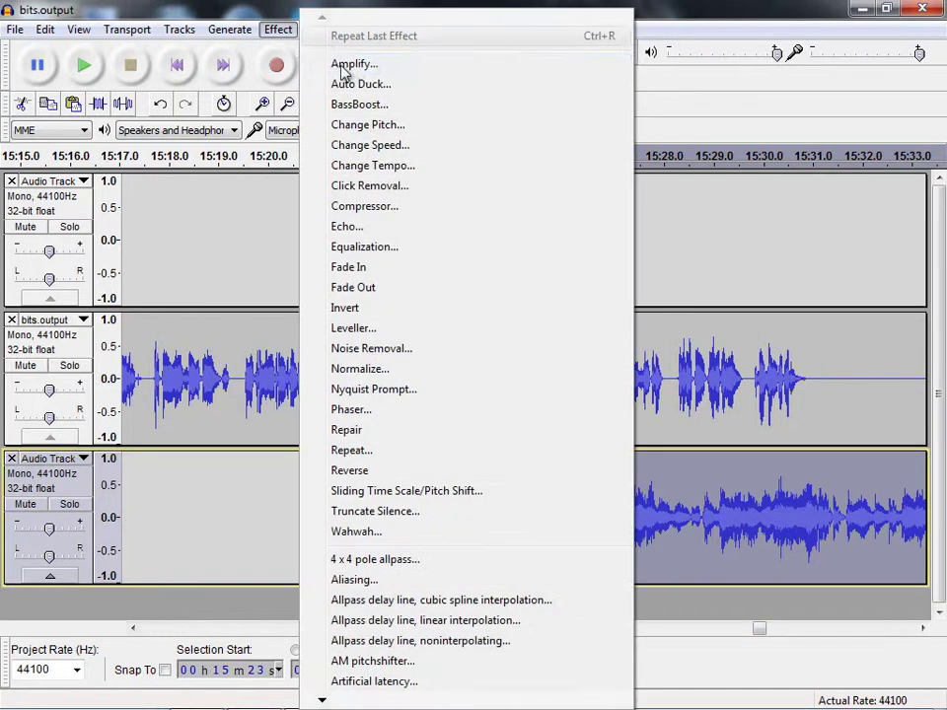
left_click(340, 63)
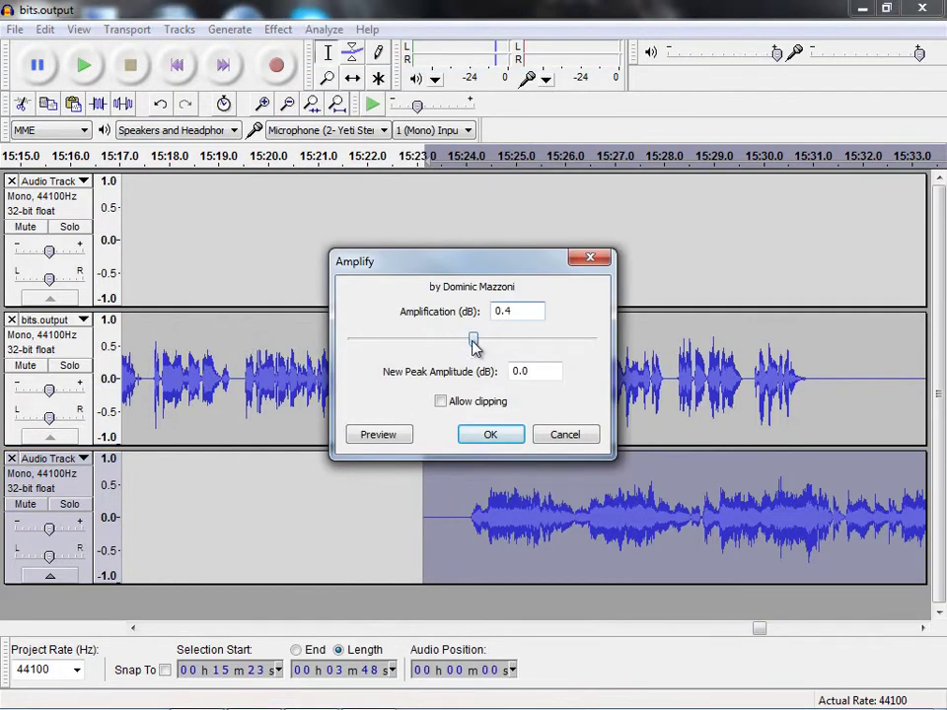
left_click(486, 436)
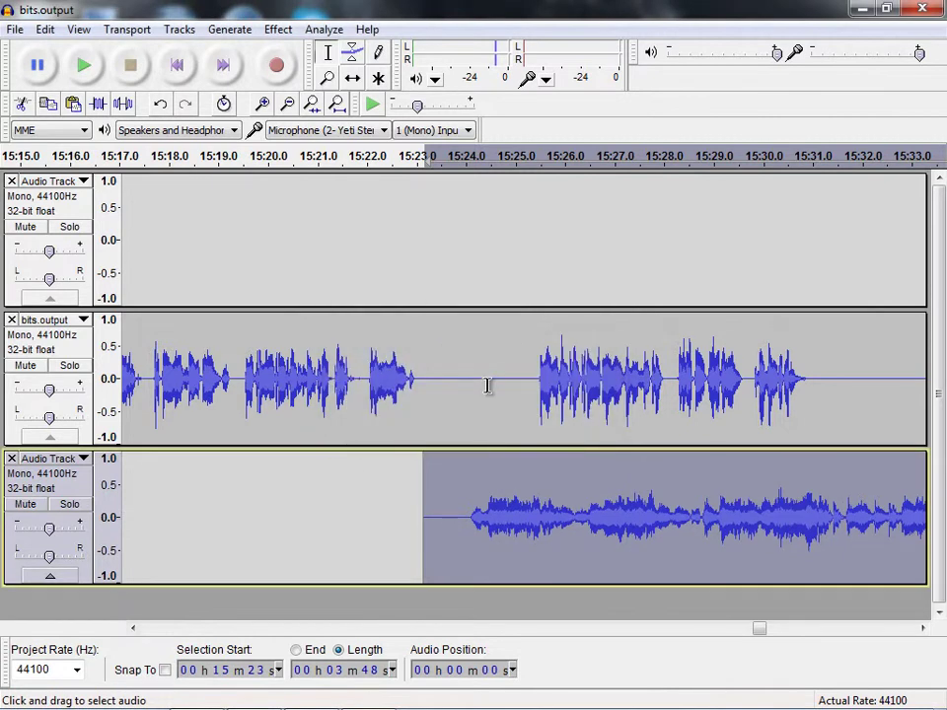
- Cut the bits.output speech from about 15:25 to its end and paste it in the same track at about 19:10.5, where the music ends
left_click(504, 379)
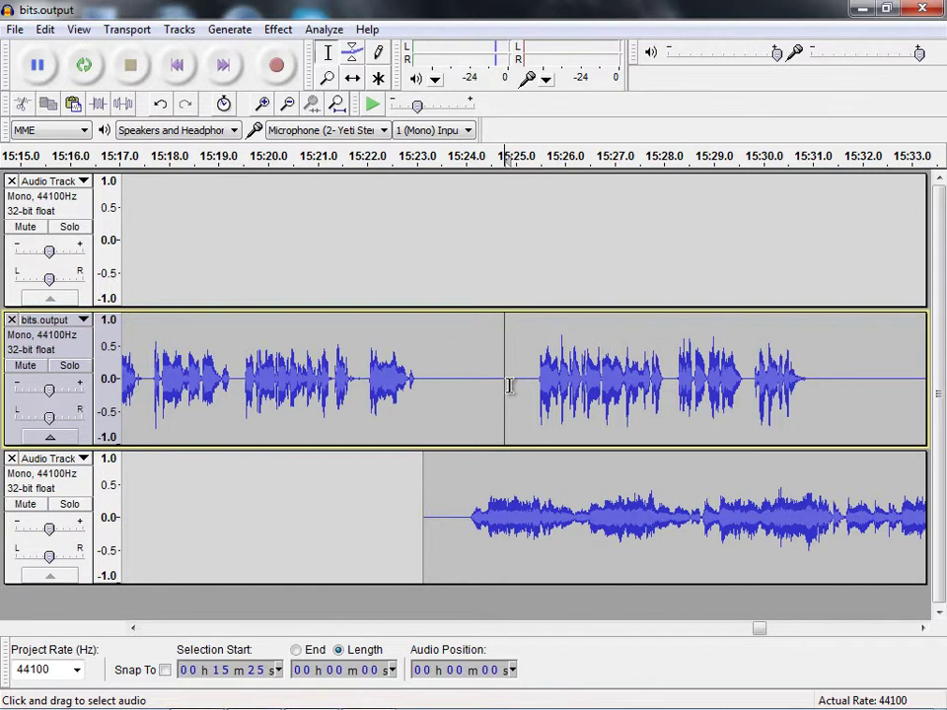
key("shift+End")
key("ctrl+shift+a")
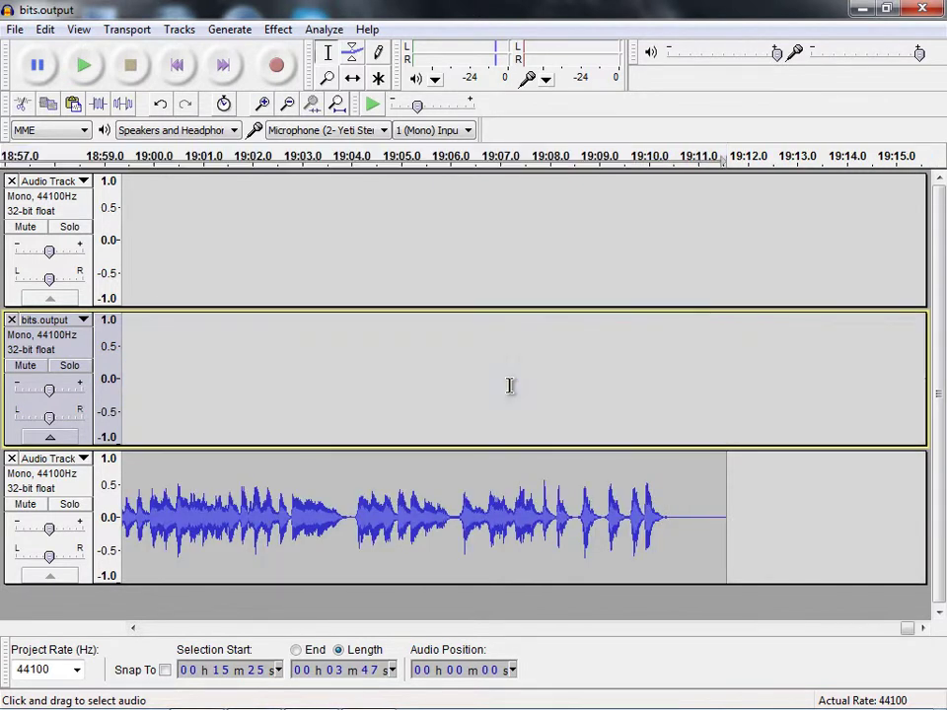
left_click(674, 380)
left_click(43, 29)
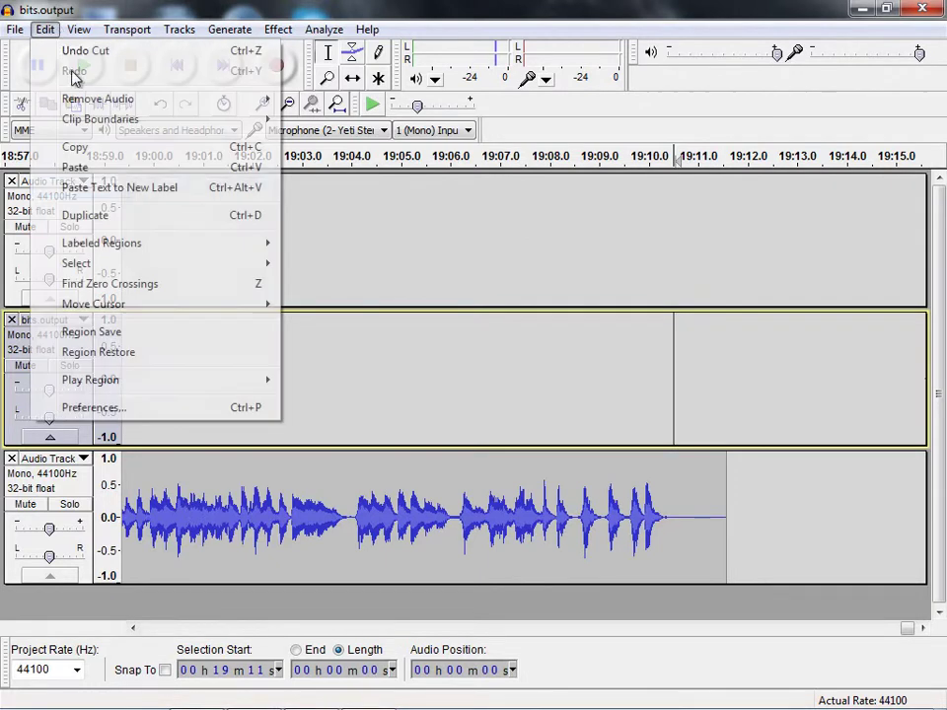
left_click(124, 170)
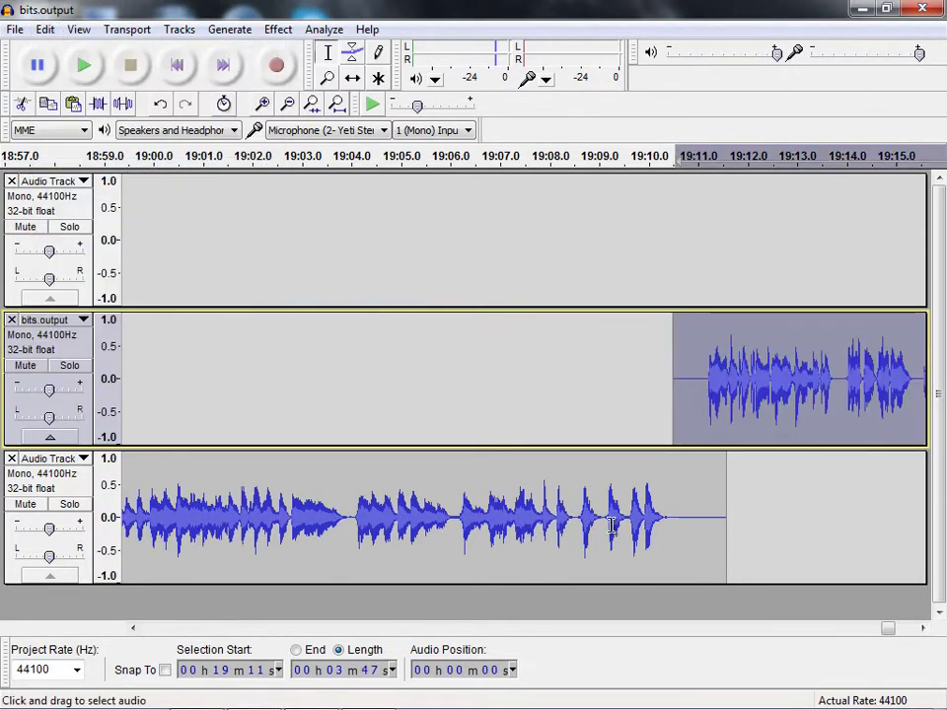
- Play the linking speech from 15:19 to check how it leads into the music
left_click_drag(888, 637, 742, 632)
left_click(306, 380)
left_click(80, 67)
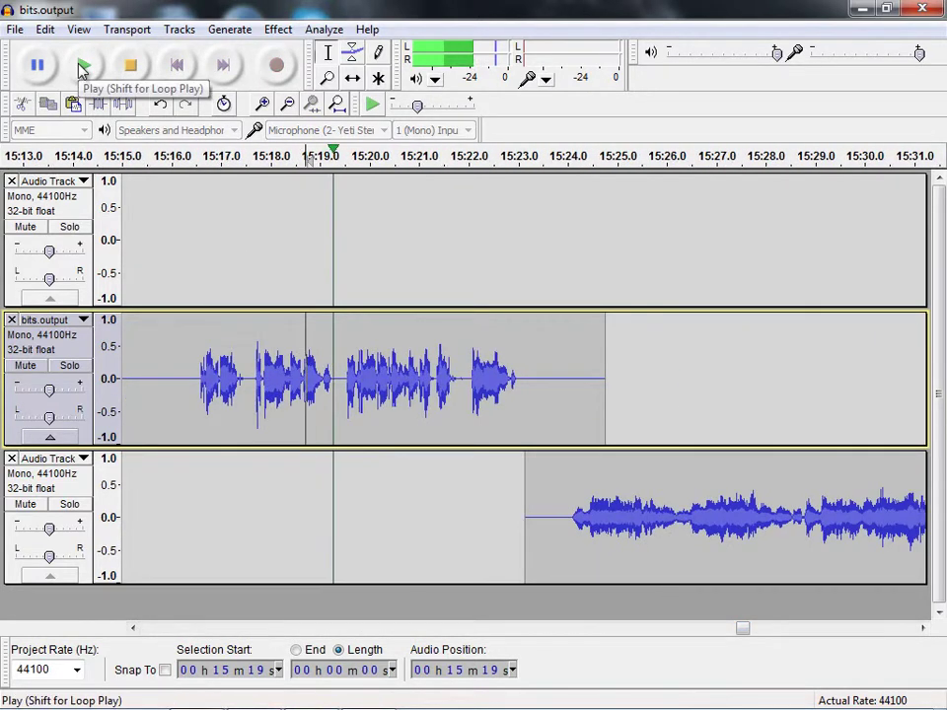
left_click(135, 71)
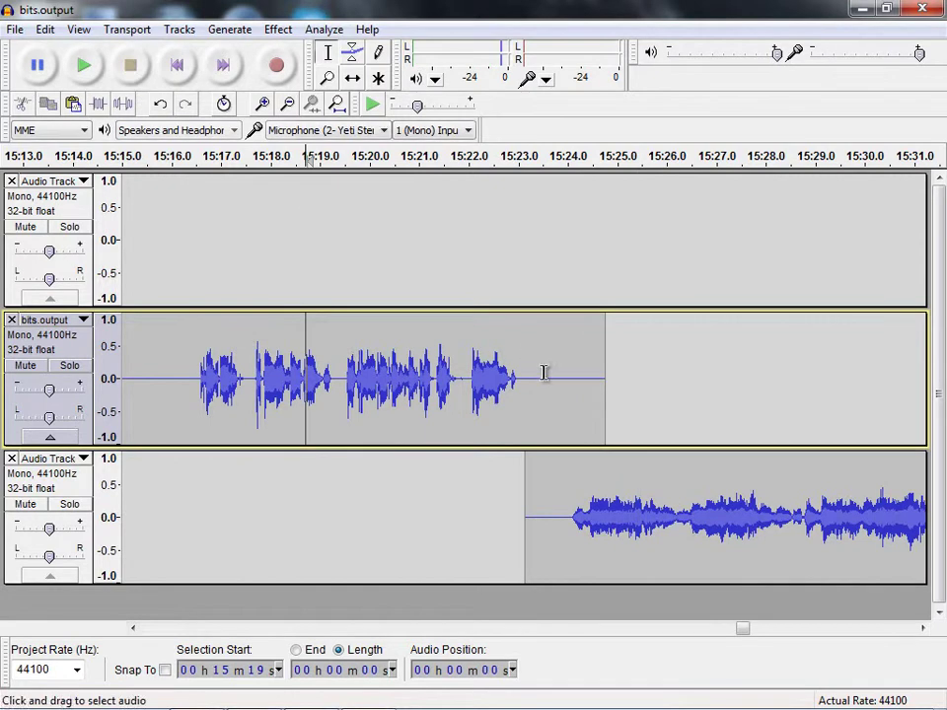
- Shift the music clip earlier to start at about 15:22.3 and fade in its opening from about 15:22.7 to 15:24.4
left_click(353, 79)
left_click_drag(664, 505, 623, 505)
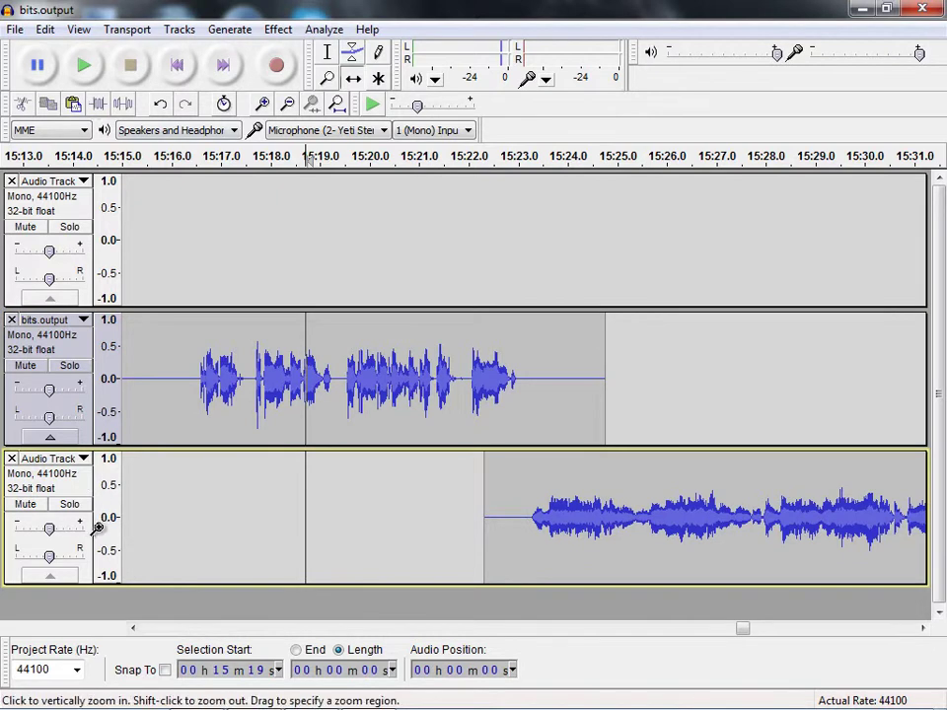
left_click(328, 54)
left_click_drag(504, 533, 590, 532)
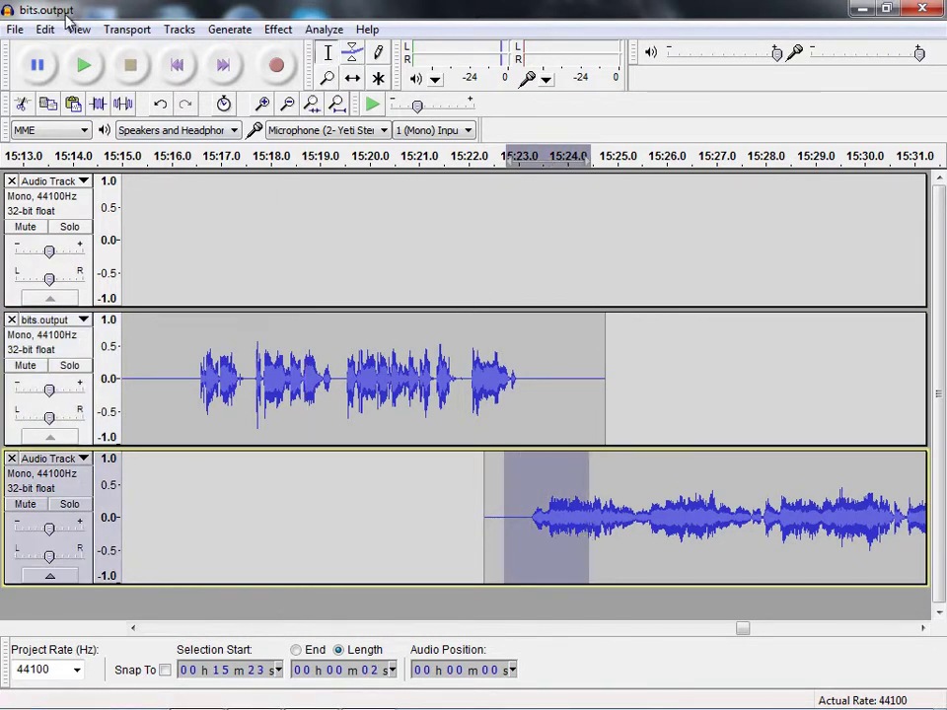
left_click(278, 31)
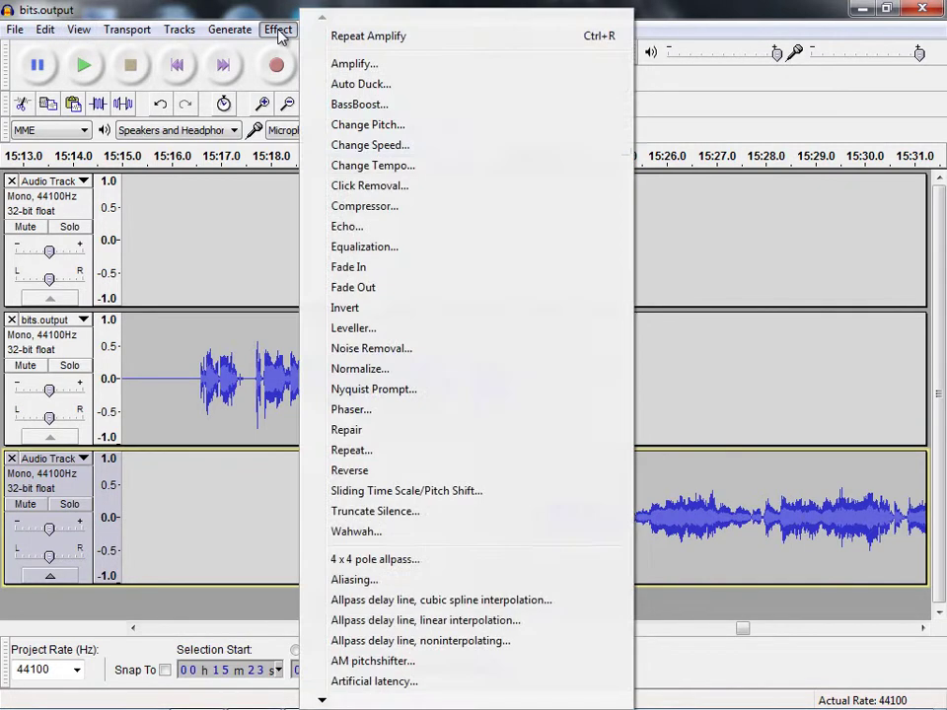
left_click(369, 276)
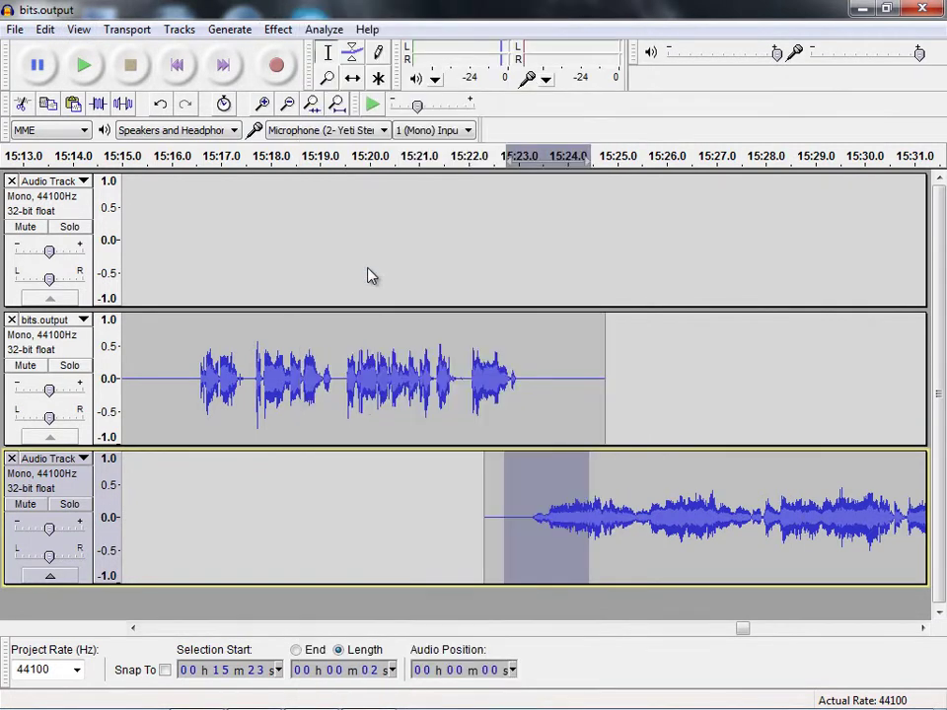
- Play the transition from speech to faded-in music starting at 15:21
left_click(430, 383)
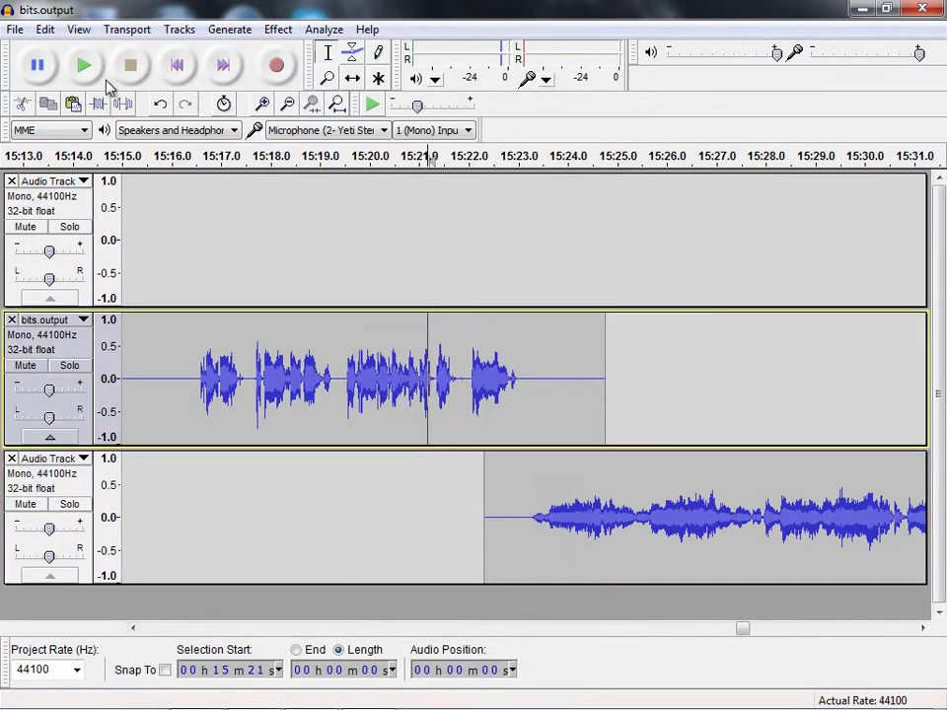
left_click(83, 65)
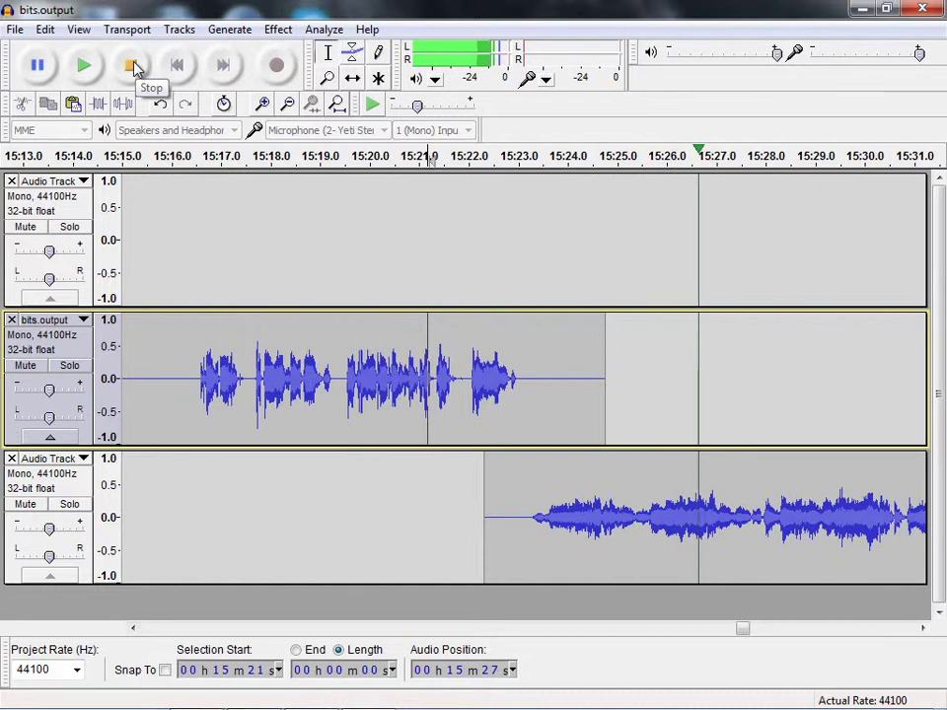
left_click(132, 66)
- Play the end of the music from 19:07 and shift the following speech clip earlier to start at about 19:09.8
left_click_drag(744, 632, 893, 642)
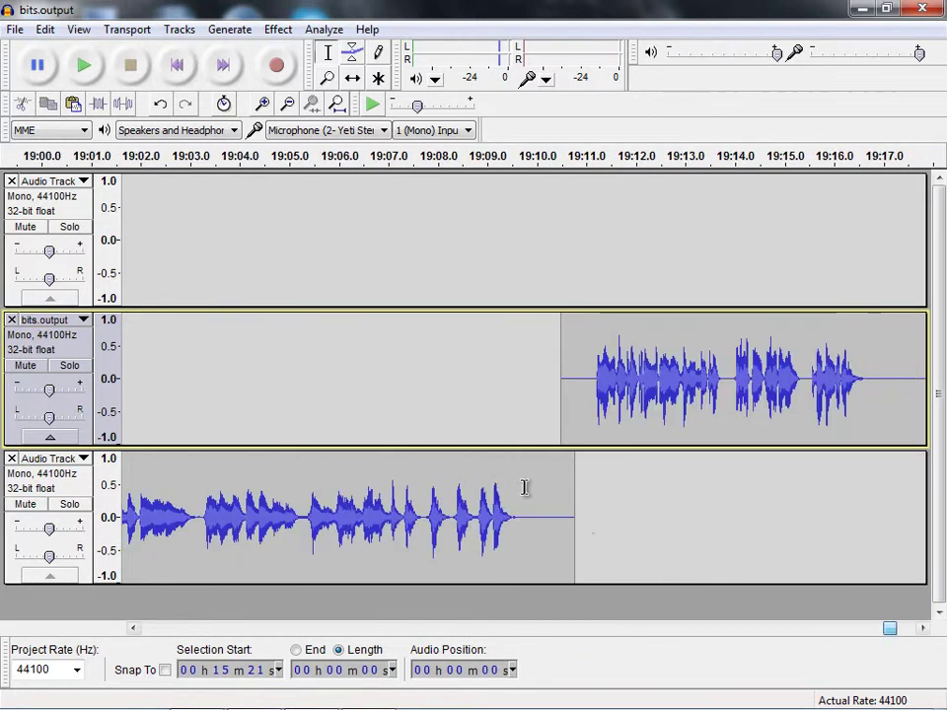
left_click(371, 479)
left_click(84, 65)
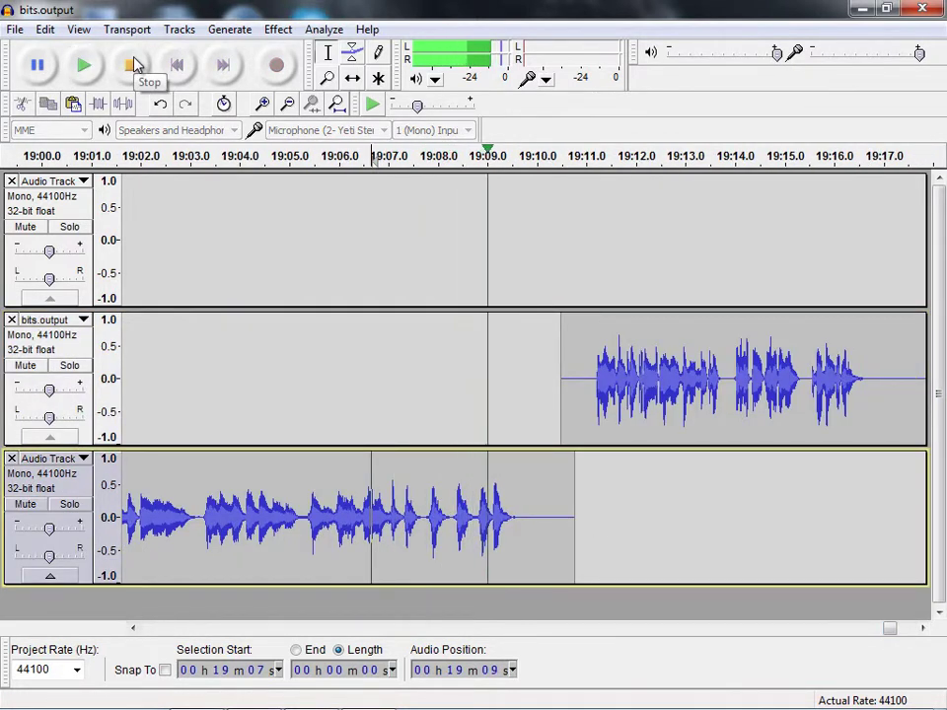
left_click(135, 65)
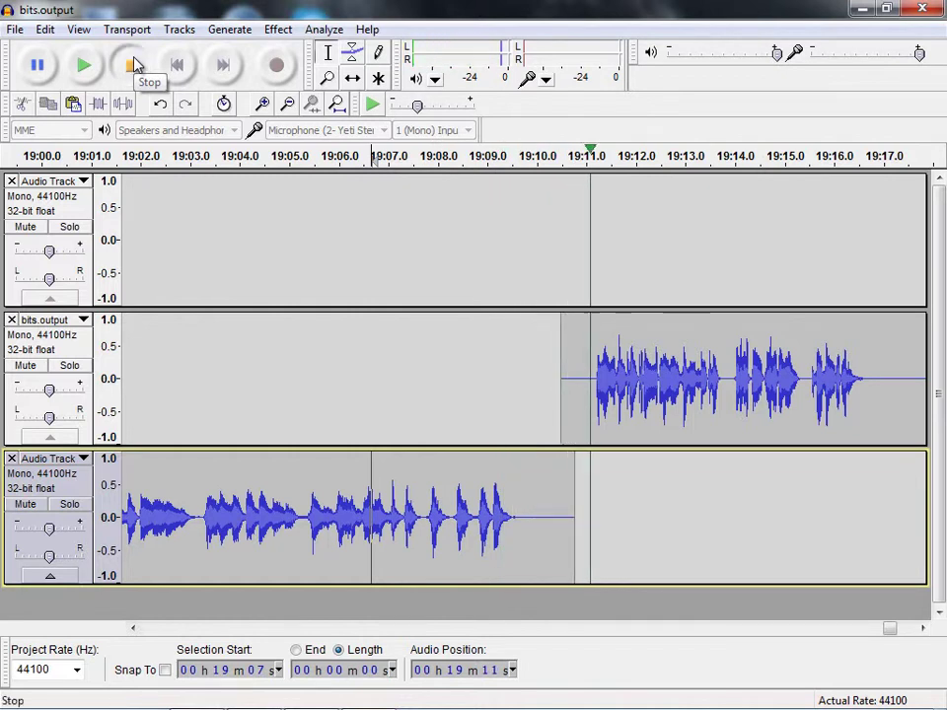
left_click(352, 78)
left_click_drag(682, 365, 648, 365)
left_click(373, 395)
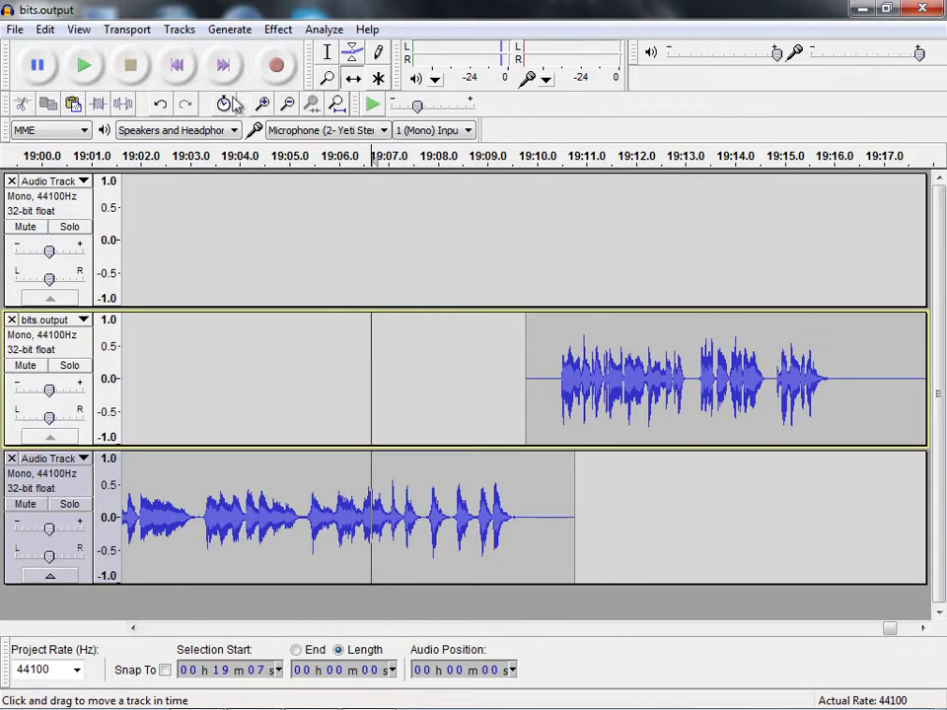
left_click(326, 53)
- Play the tightened transition from 19:07 and check the following speech from 19:15
left_click(81, 65)
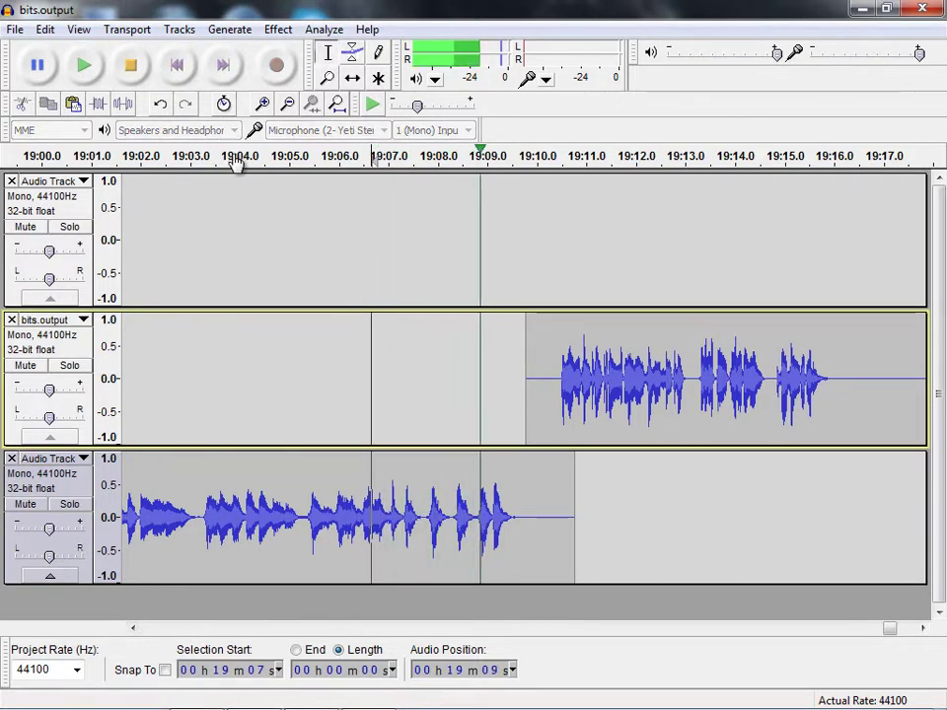
left_click(131, 67)
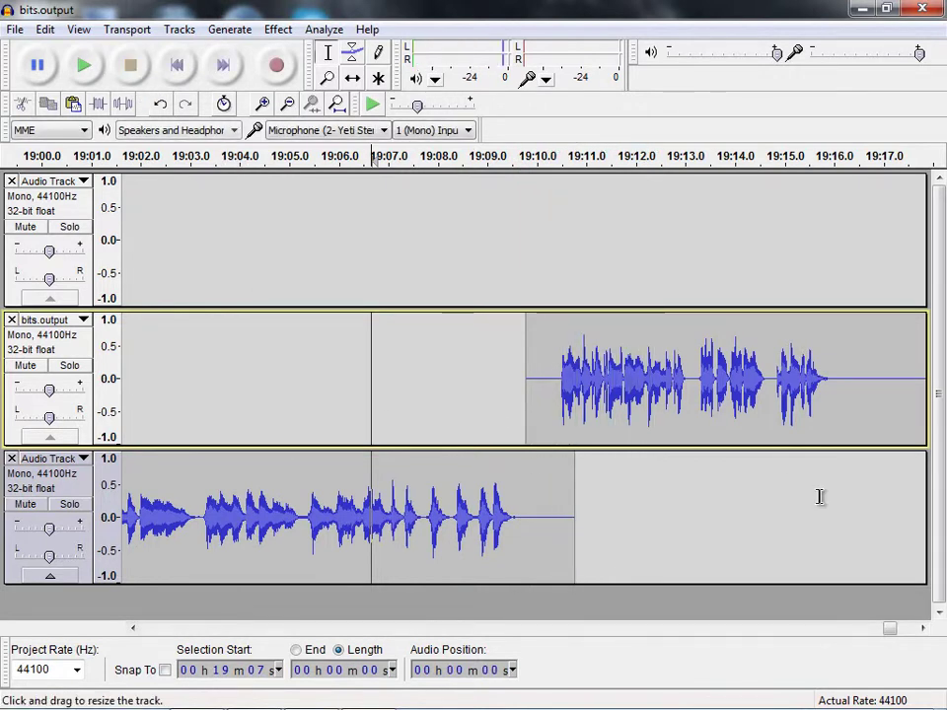
left_click(923, 630)
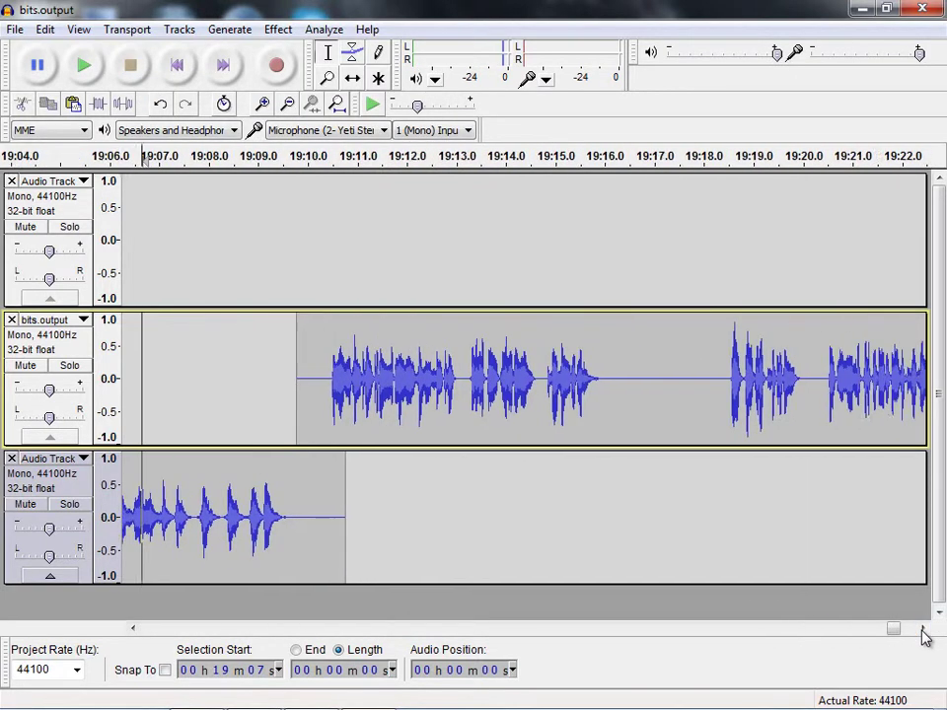
left_click(393, 395)
left_click(84, 66)
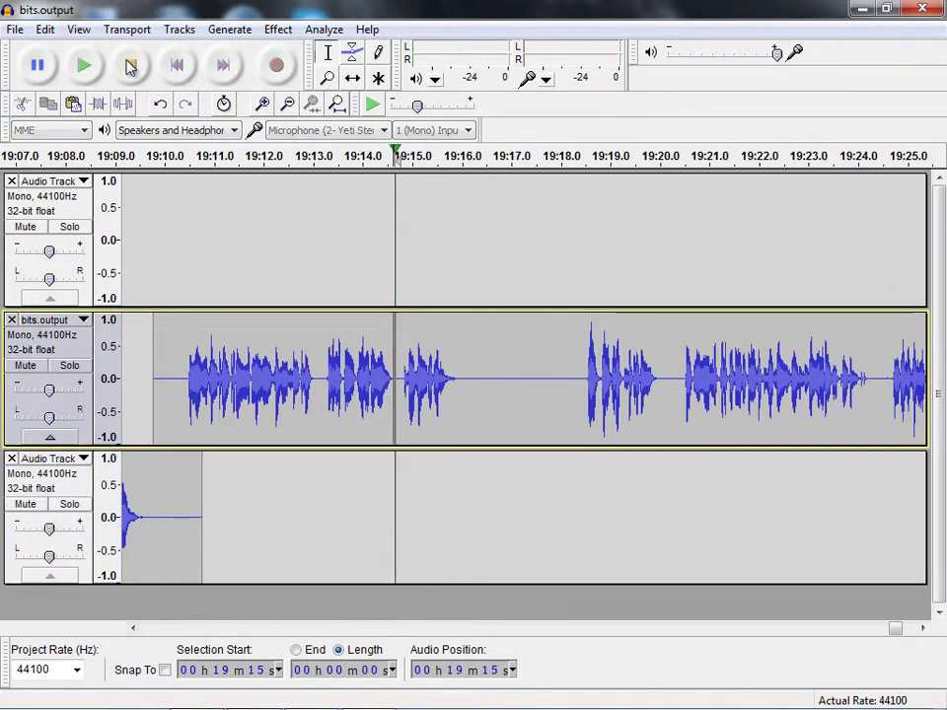
left_click(131, 67)
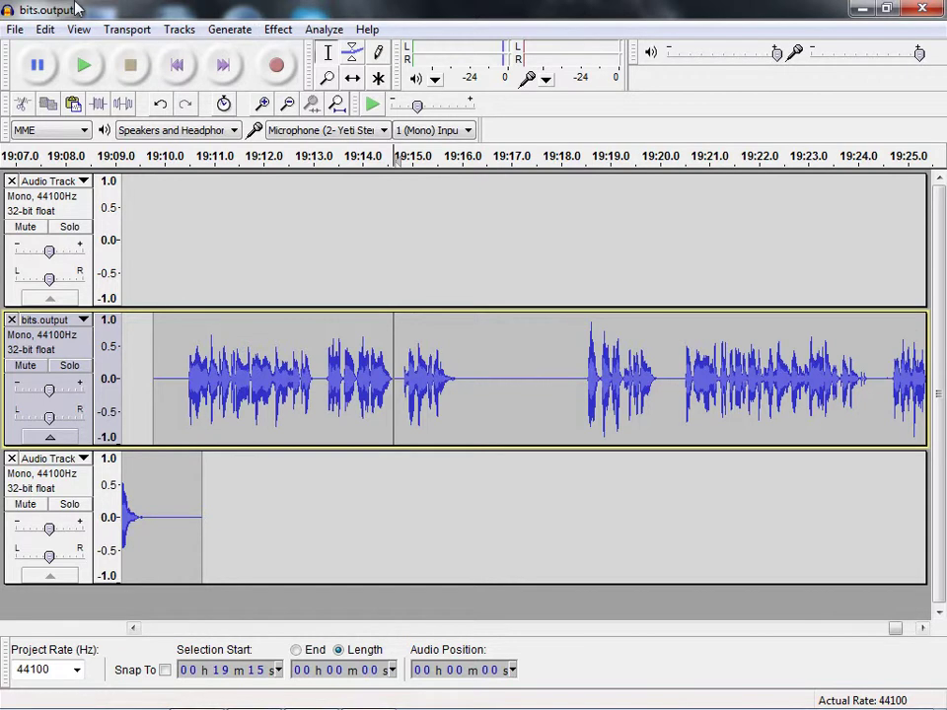
- Open the chapter recording 007_TheWendigo.mp3 from the CEP171 folder
left_click(15, 29)
left_click(49, 67)
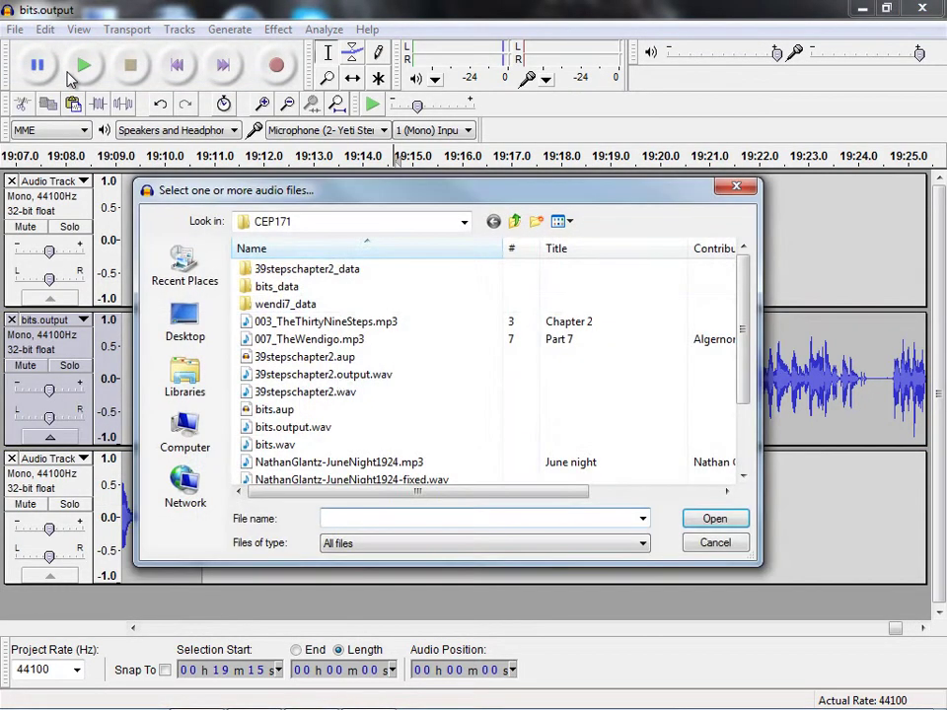
left_click(309, 338)
left_click(714, 519)
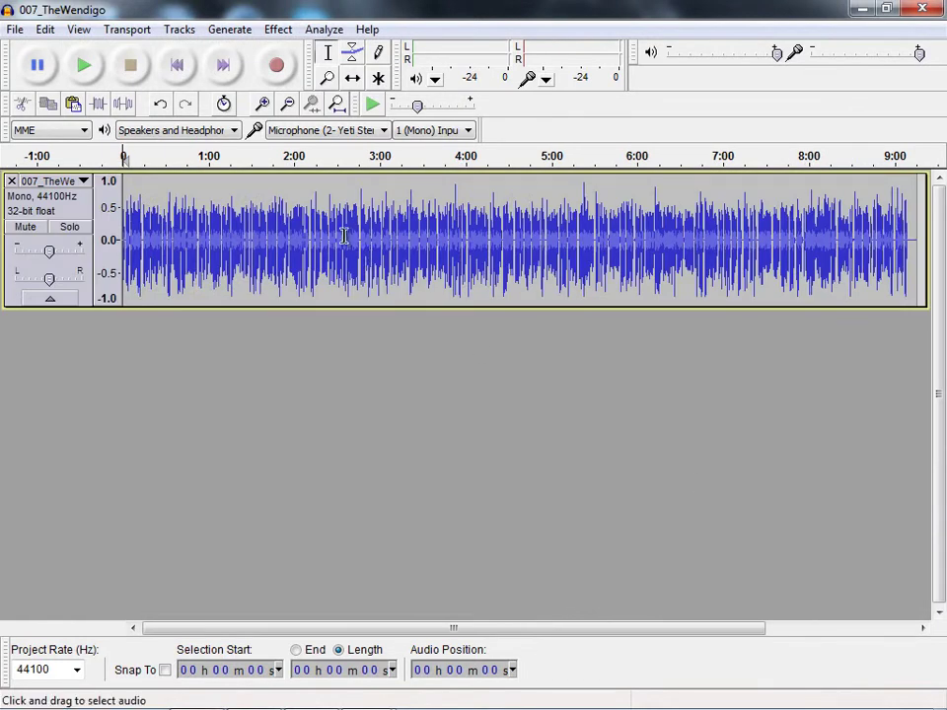
- Copy the entire Wendigo chapter and close its project window without saving changes
key("ctrl+a")
left_click(45, 28)
left_click(60, 150)
left_click(923, 10)
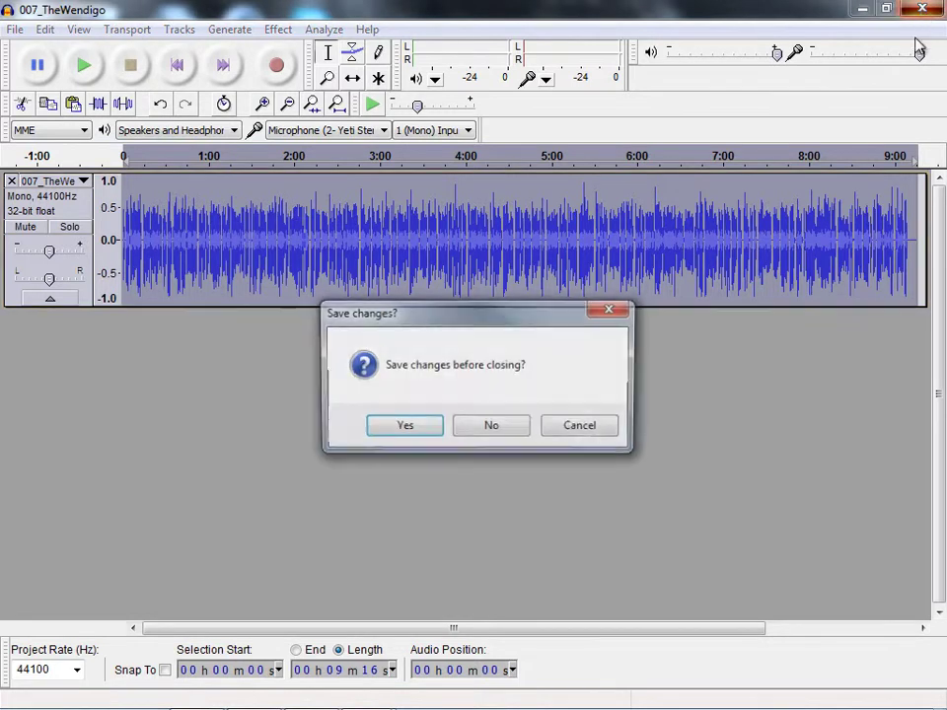
left_click(521, 430)
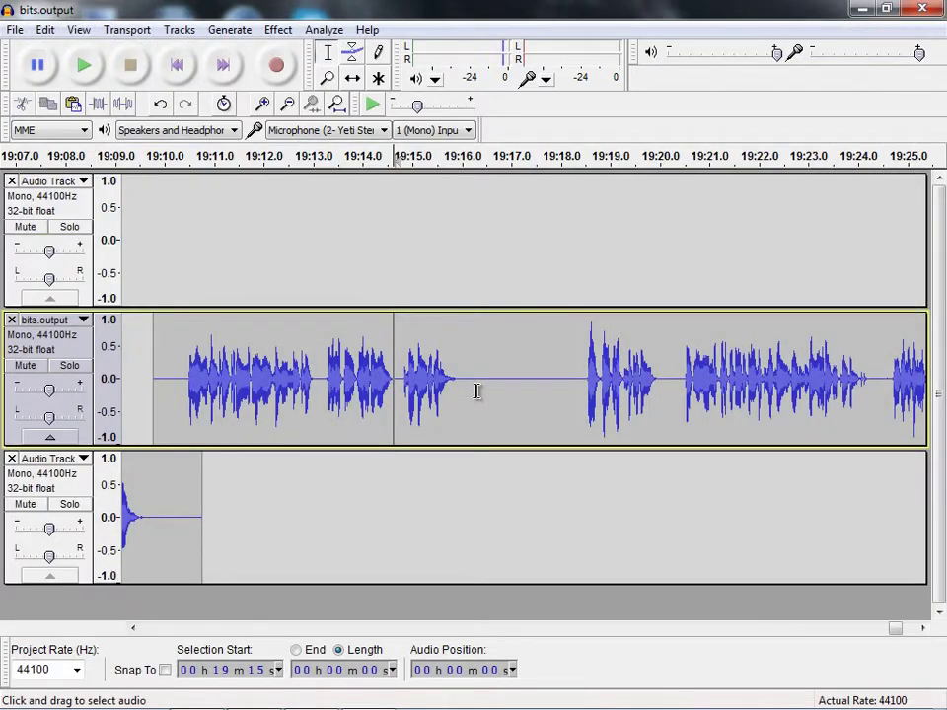
- Paste the copied chapter over the silence from about 19:16.4 to 19:18.1 in the bits.output track
left_click(569, 392, "shift")
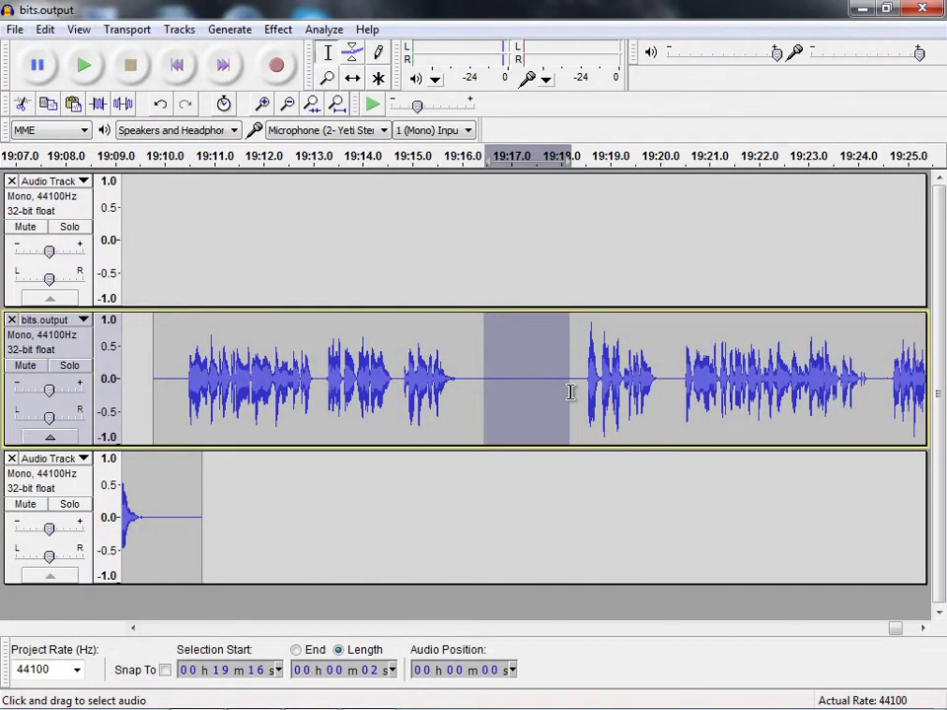
left_click(46, 30)
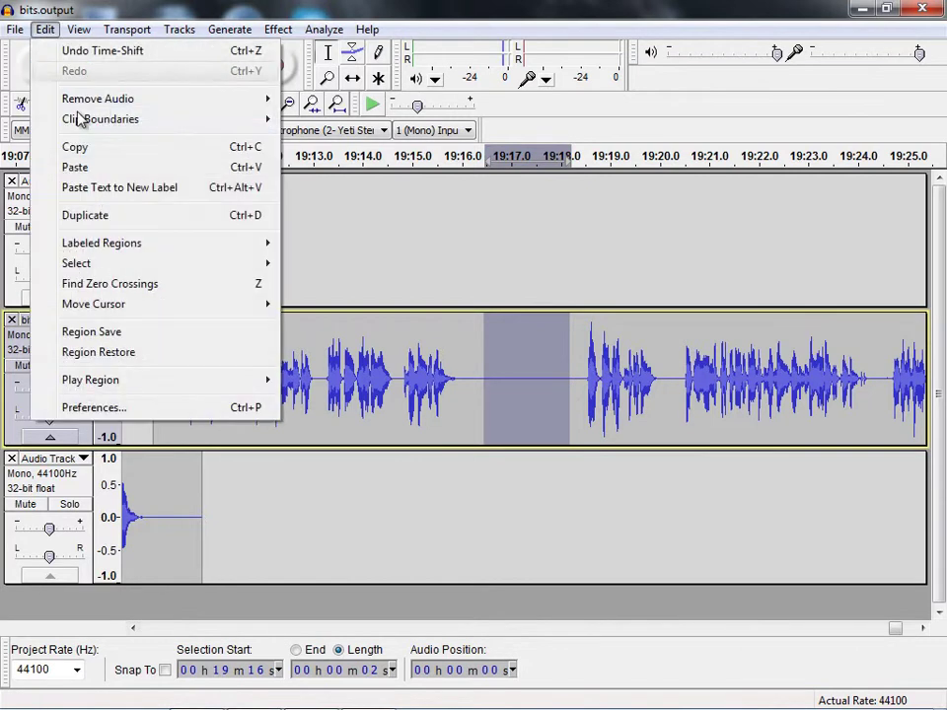
left_click(94, 170)
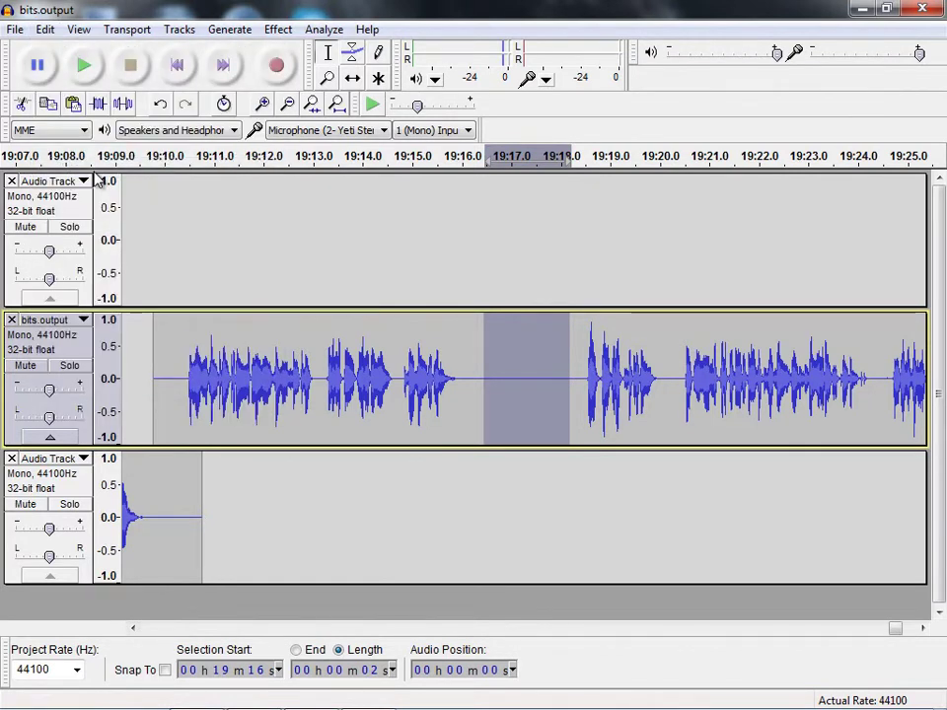
- Delete the silence from about 19:16.3 to 19:16.9 before the chapter and play the transition from about 19:14
left_click_drag(477, 371, 507, 381)
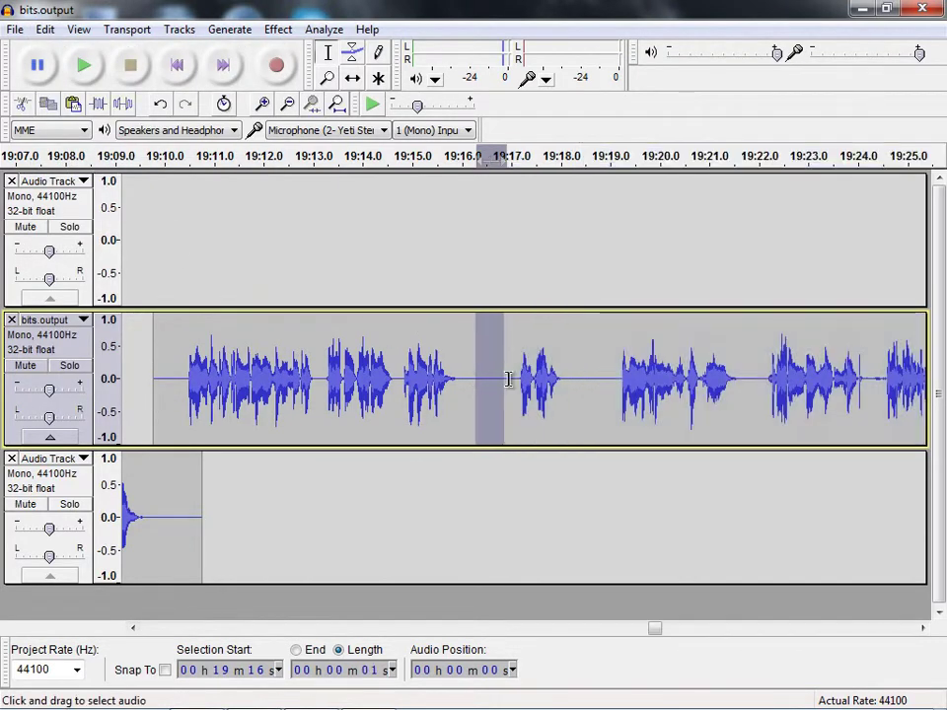
key("Delete")
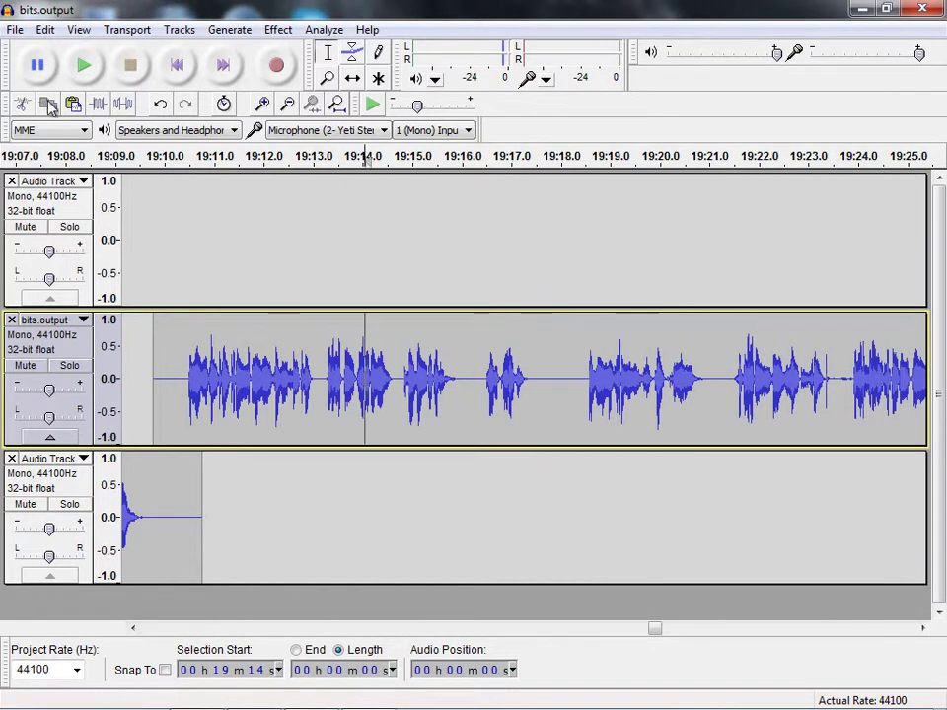
left_click(85, 65)
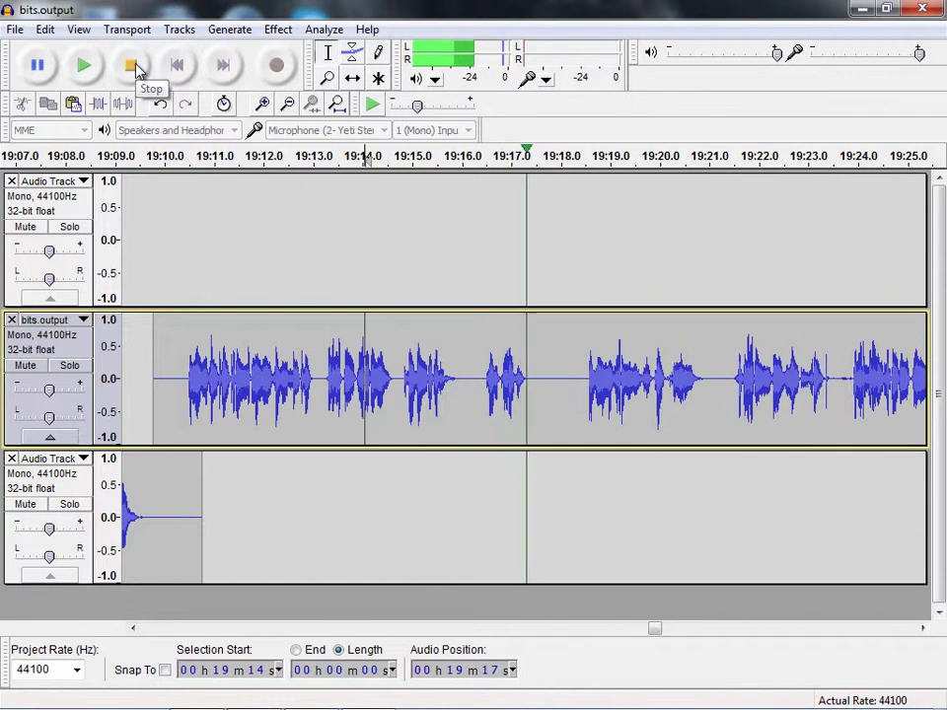
left_click(135, 67)
- Play the chapter's ending from about 28:21.4 and delete the silence after it from about 28:25.3 to 28:31.6
left_click_drag(671, 632, 899, 628)
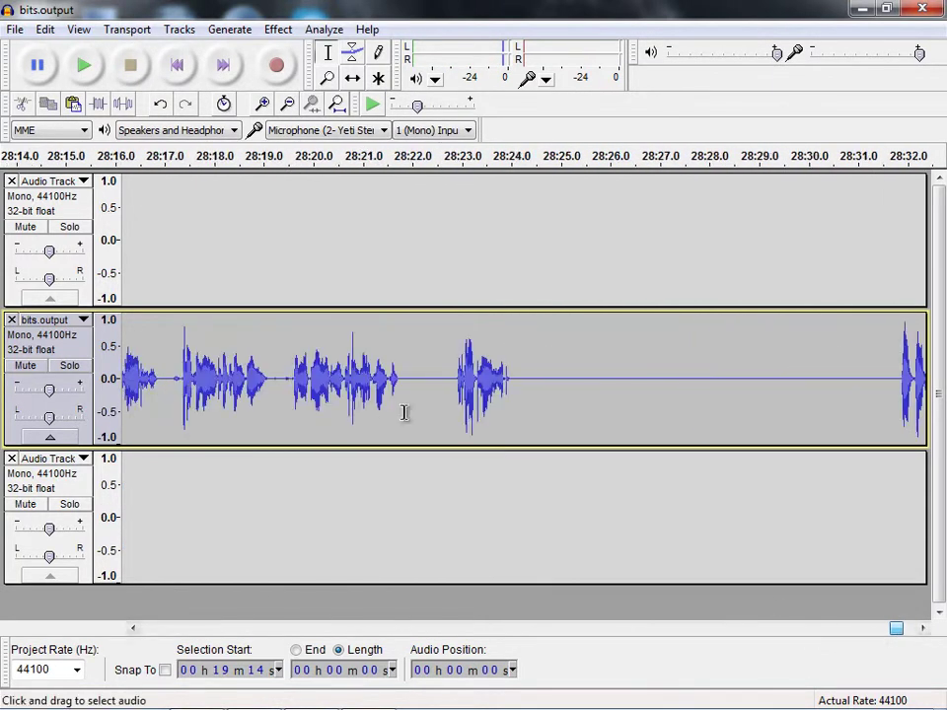
left_click(91, 59)
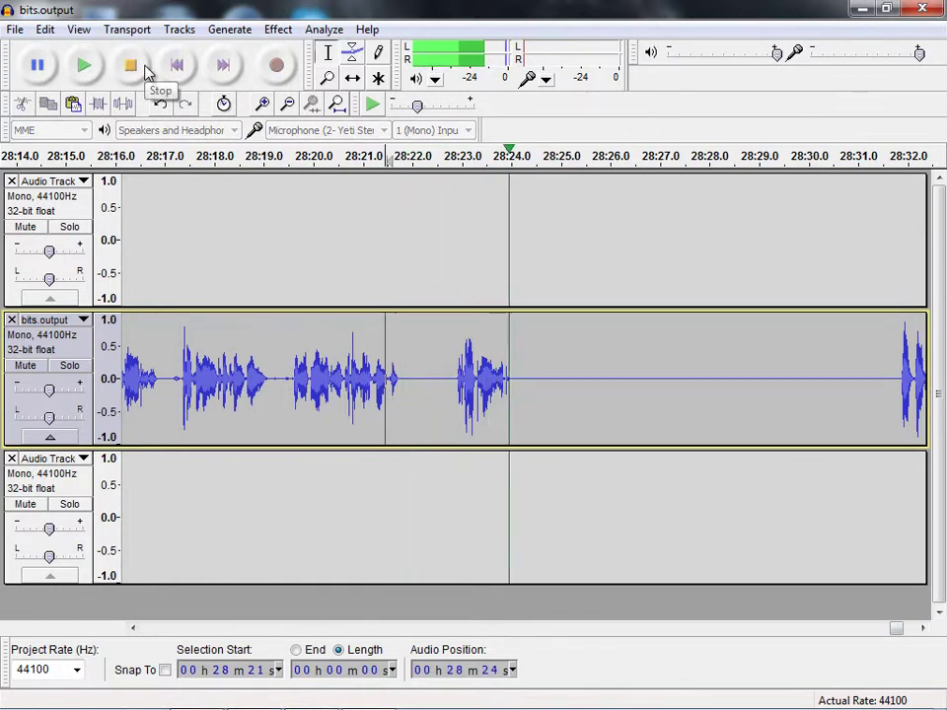
left_click(143, 69)
left_click_drag(577, 385, 887, 389)
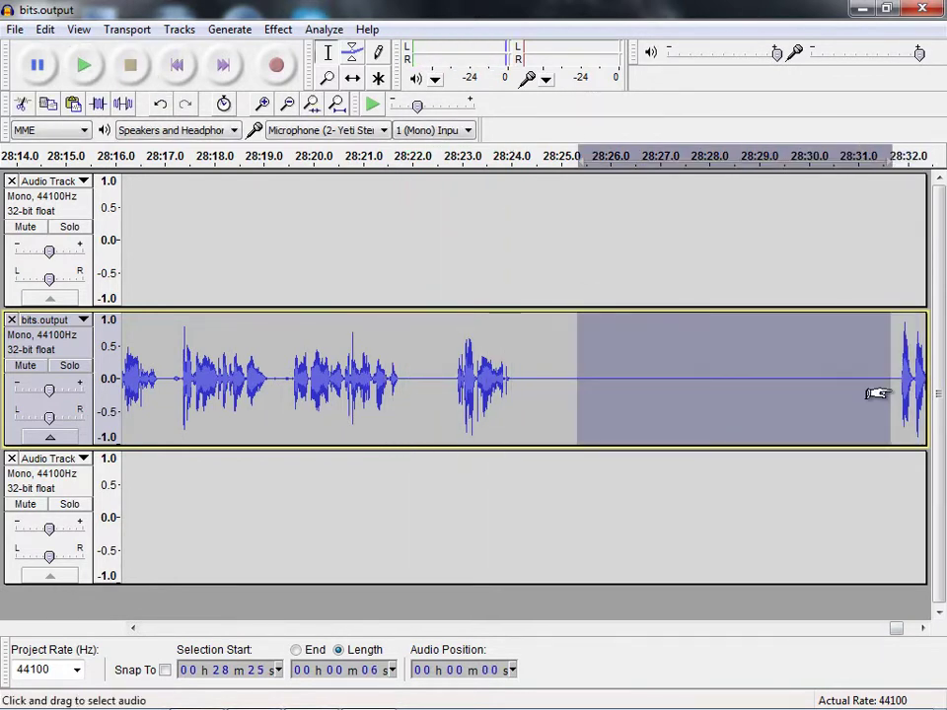
key("Delete")
- Play the shortened transition out of the chapter from about 28:22.7
left_click(445, 346)
left_click(85, 64)
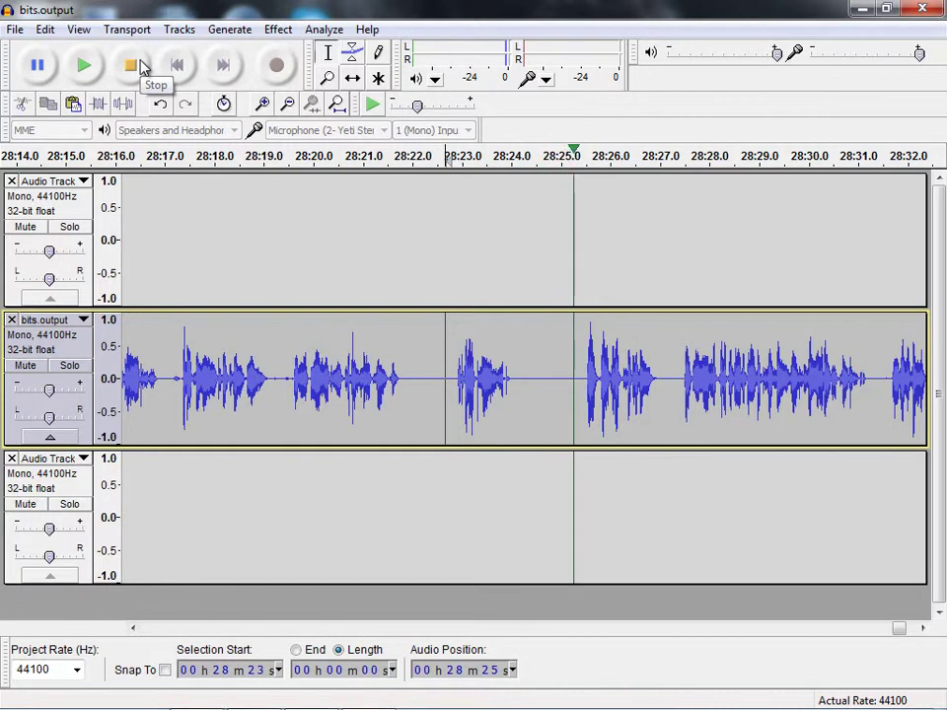
left_click(141, 66)
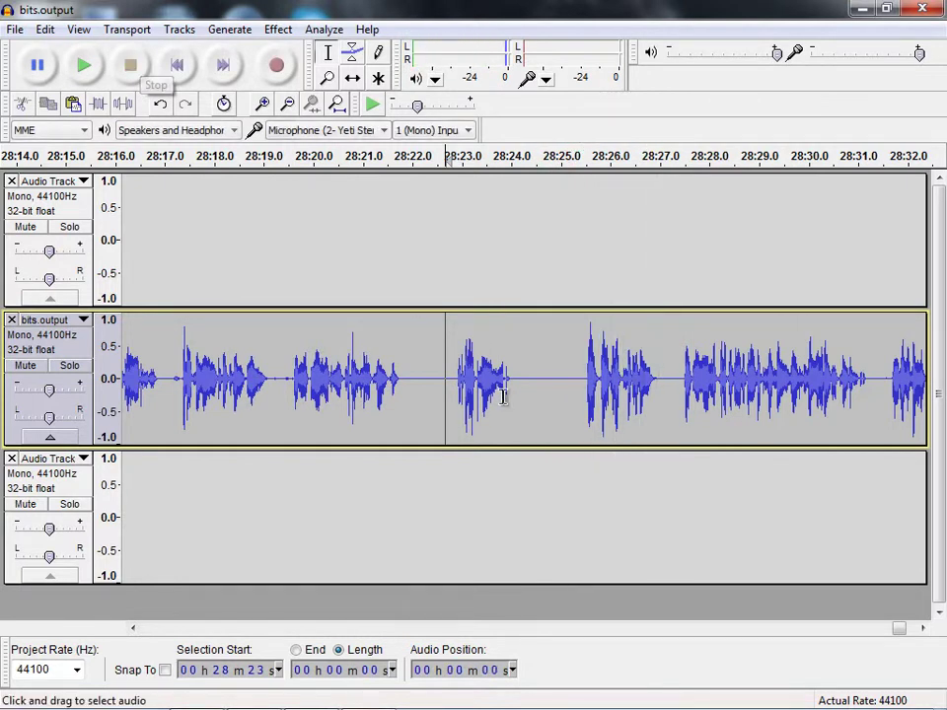
- Lengthen the pause after the chapter by pasting twice a short piece of silence copied from about 28:24.6 to 28:24.9
left_click_drag(559, 398, 541, 406)
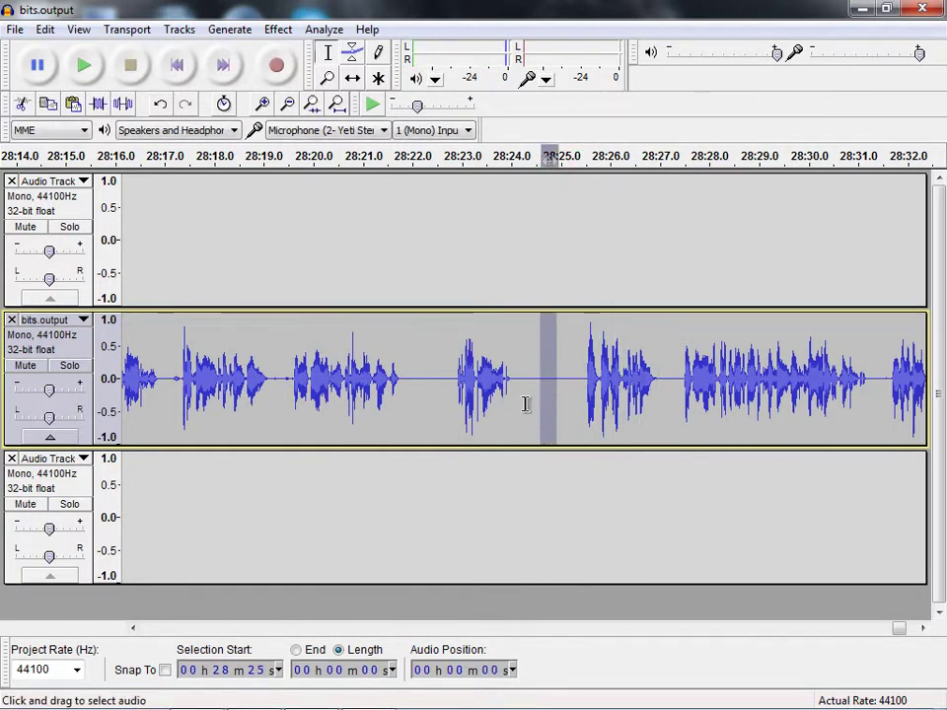
left_click(526, 404)
key("ctrl+v")
key("ctrl+v")
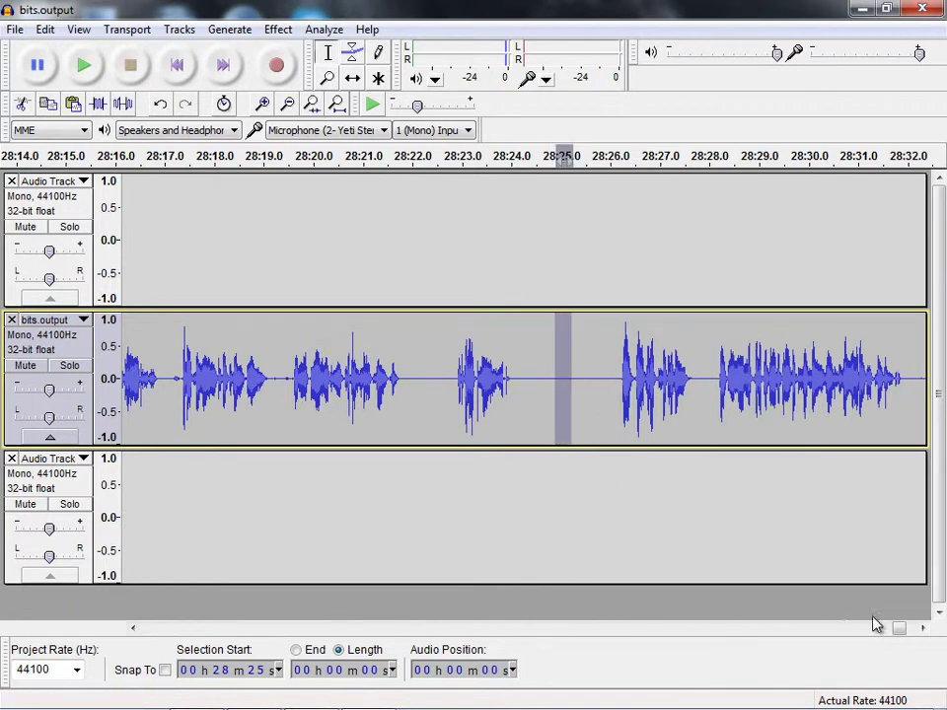
- Check the end of the closing speech and open Outro.mp3 from the parent Cthulhu folder
left_click_drag(903, 636, 907, 628)
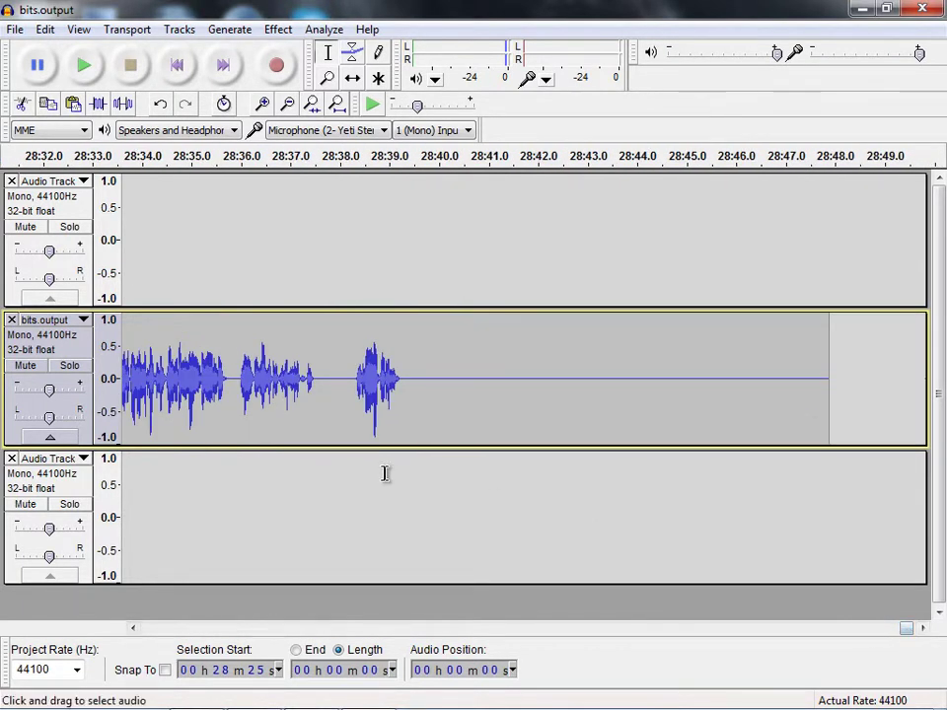
left_click(16, 31)
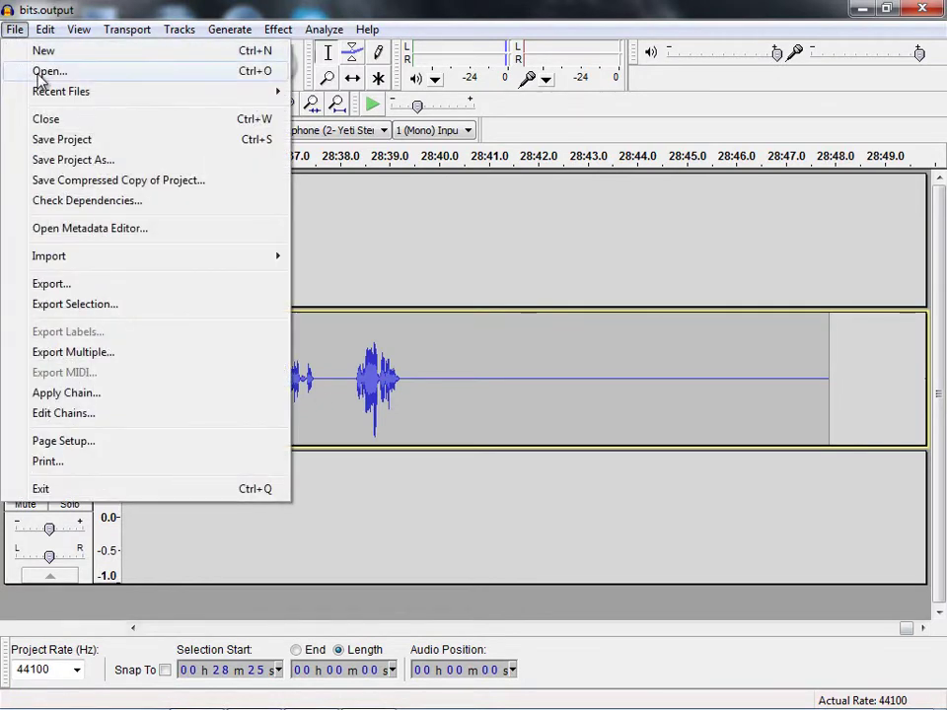
left_click(44, 72)
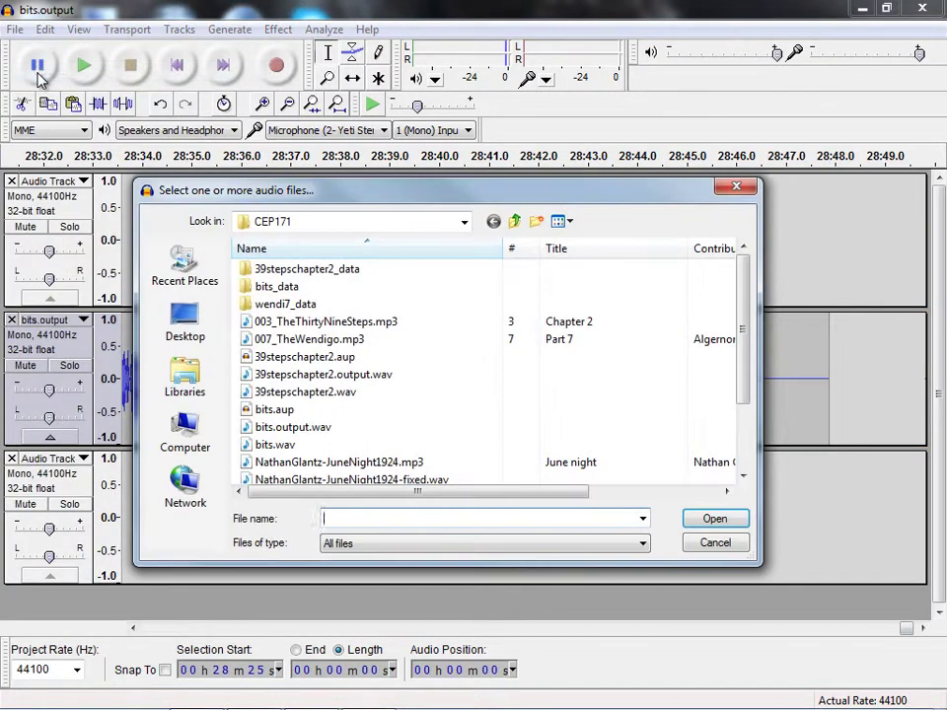
left_click(514, 221)
left_click_drag(740, 373, 741, 442)
left_click(281, 409)
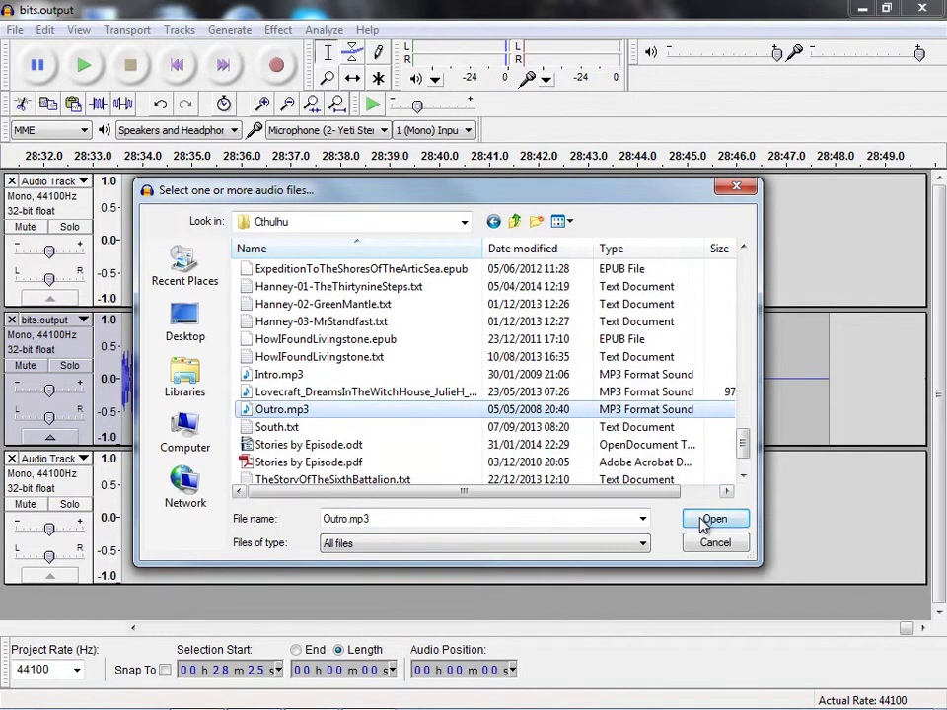
left_click(712, 518)
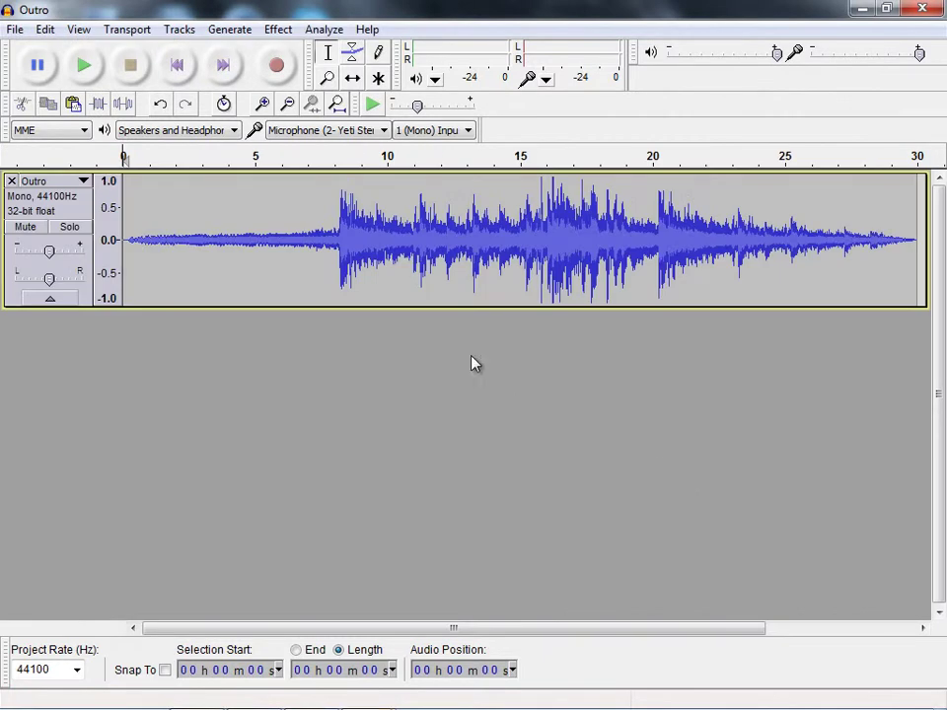
- Copy the entire outro music and close its project window without saving changes
double_click(322, 211)
left_click(45, 28)
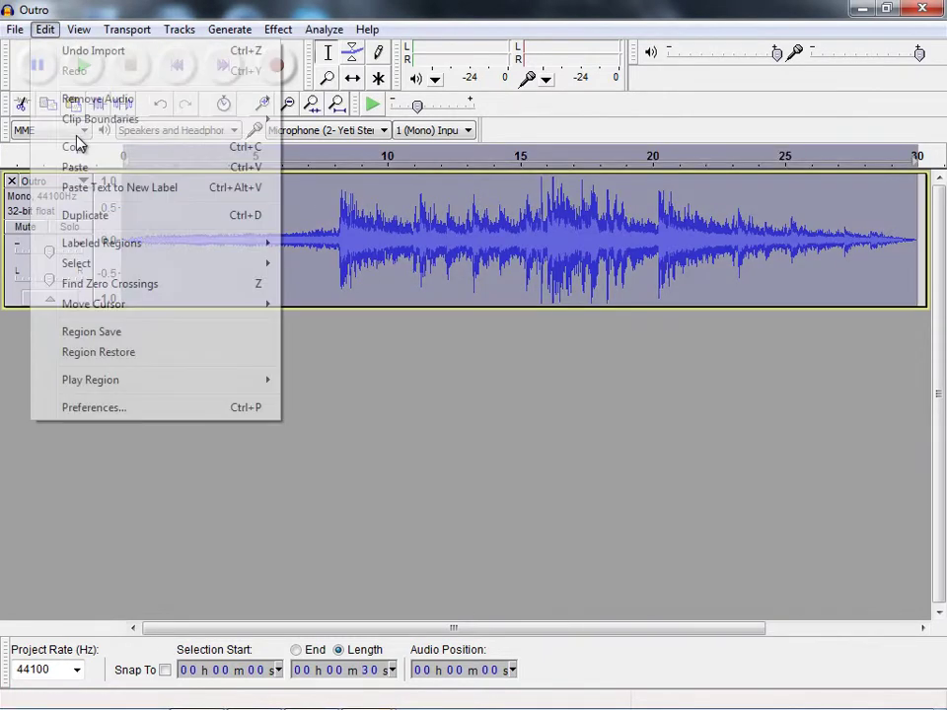
left_click(85, 148)
left_click(933, 12)
left_click(501, 425)
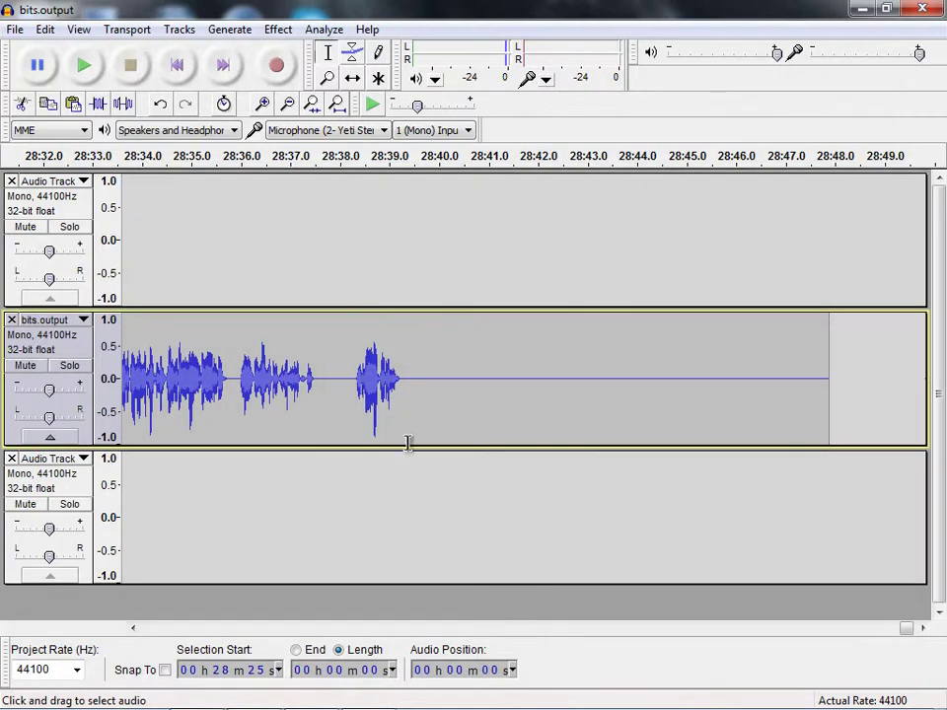
- Paste the outro music into the third track at about 28:34, beneath the closing speech
left_click(138, 514)
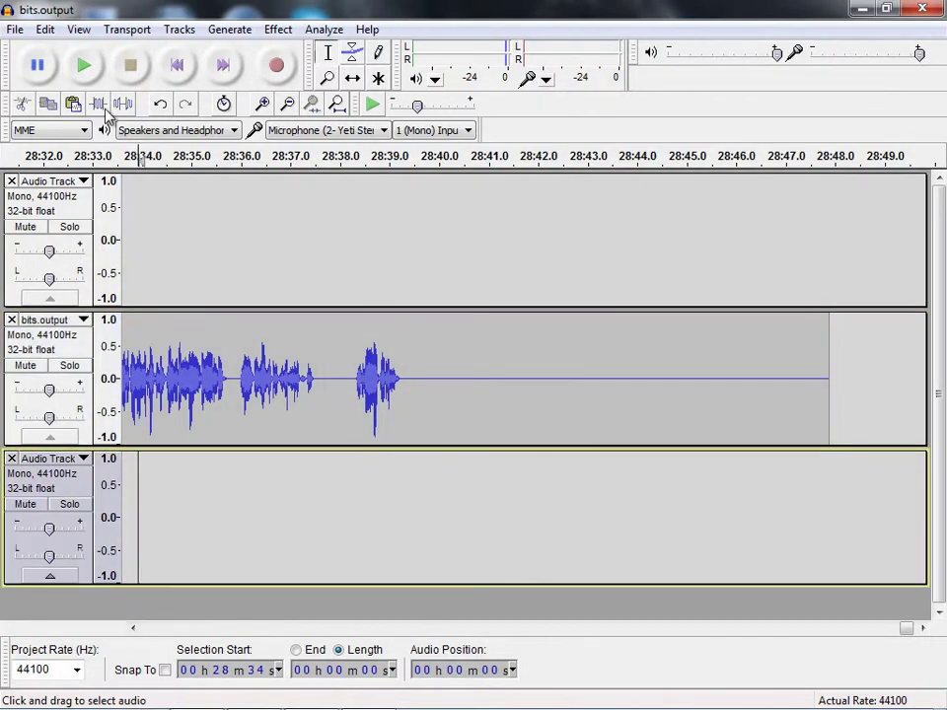
left_click(46, 29)
left_click(101, 170)
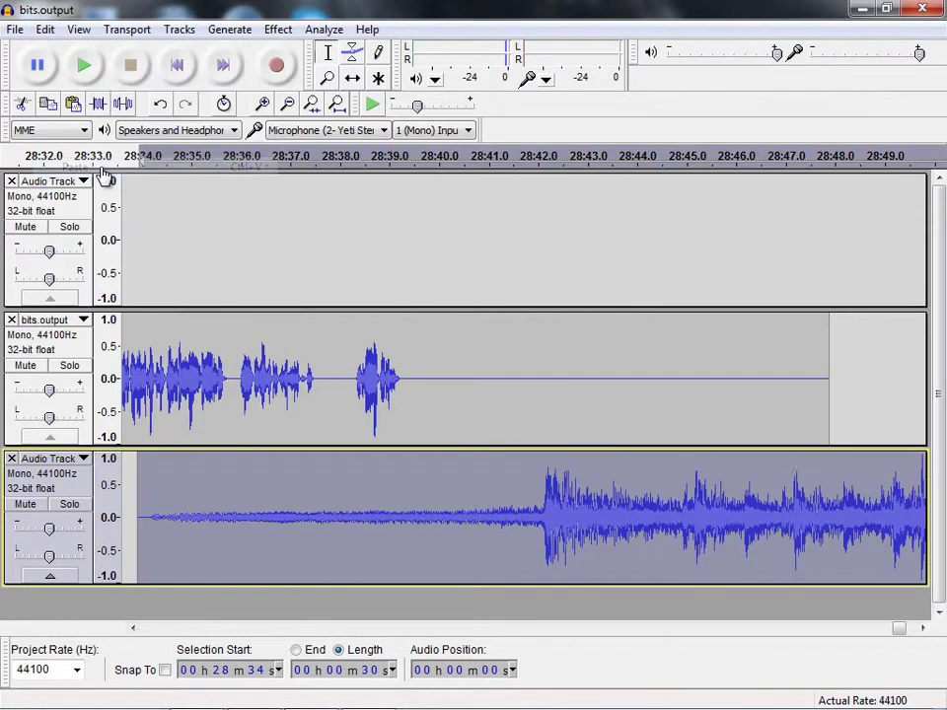
- Shift the outro music clip earlier to start at about 28:31.5, so its loud section follows the last words
left_click(132, 627)
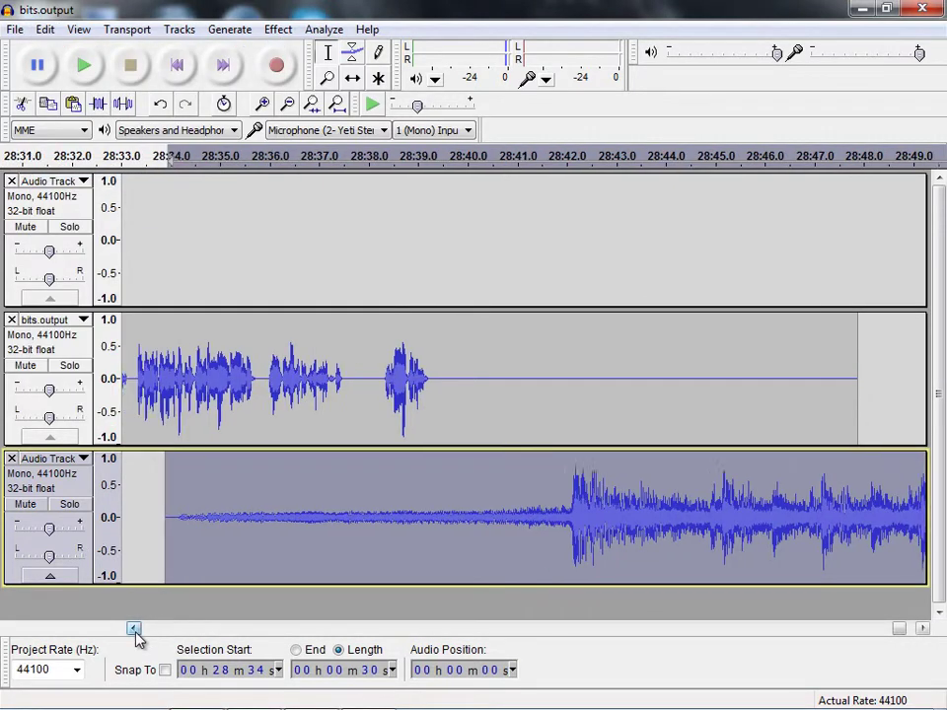
left_click(352, 80)
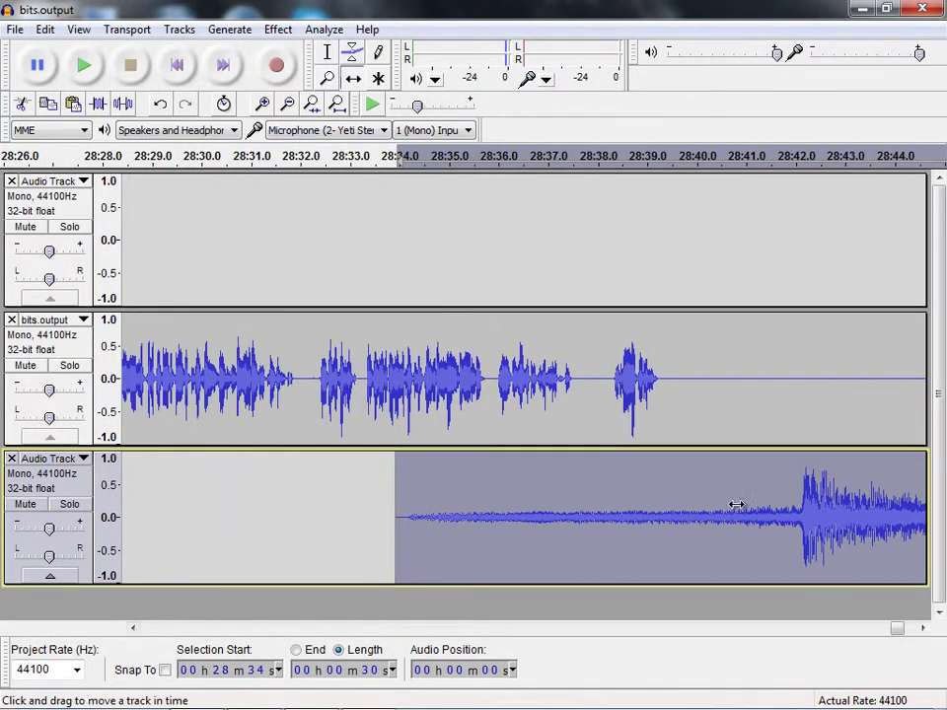
left_click_drag(834, 512, 713, 506)
left_click(327, 53)
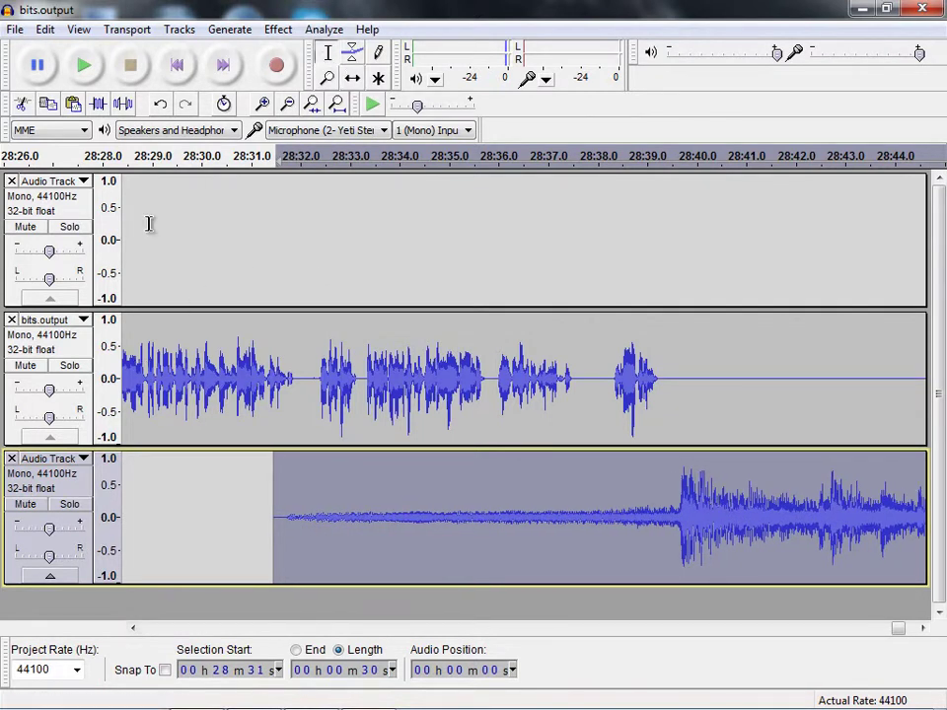
- Play the closing speech over the outro music from about 28:29
left_click(143, 335)
left_click(97, 62)
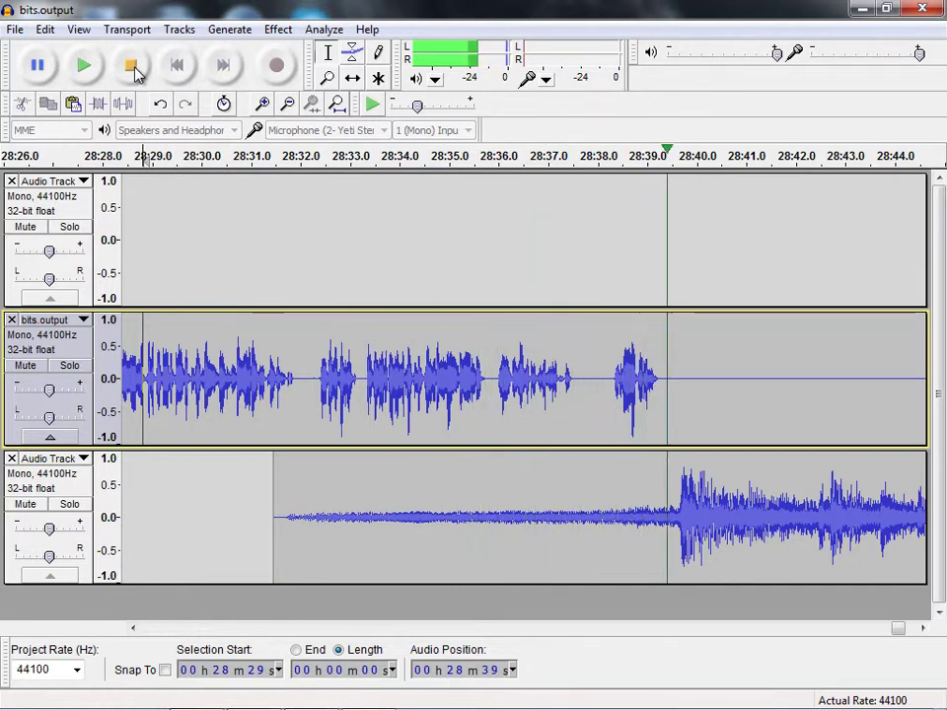
left_click(134, 67)
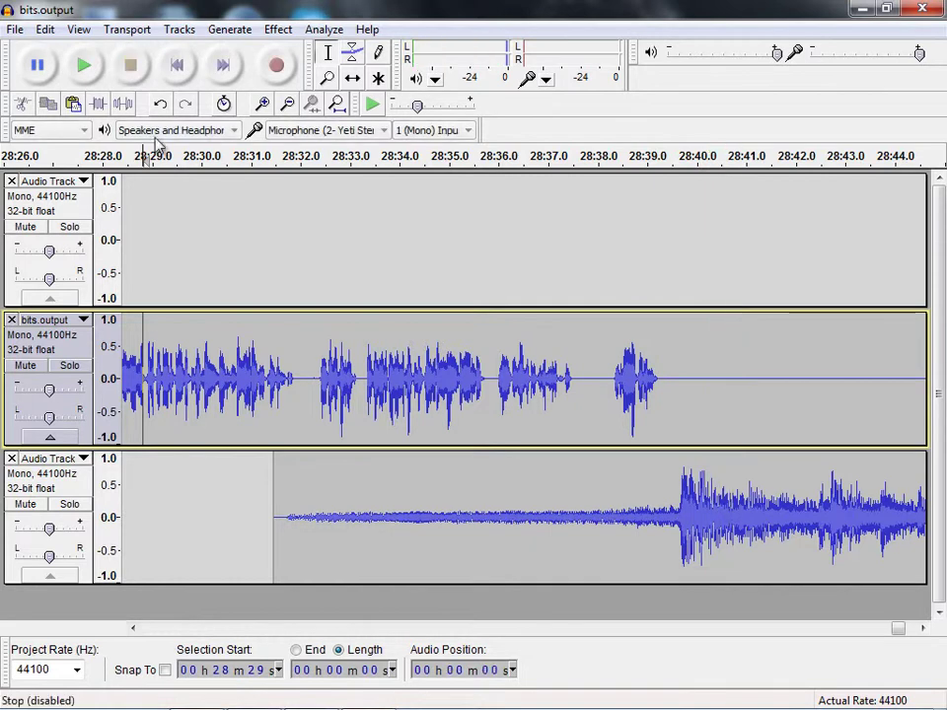
- Save the project as CEP171 in the CEP171 folder, copying all dependent audio files into it
left_click(15, 30)
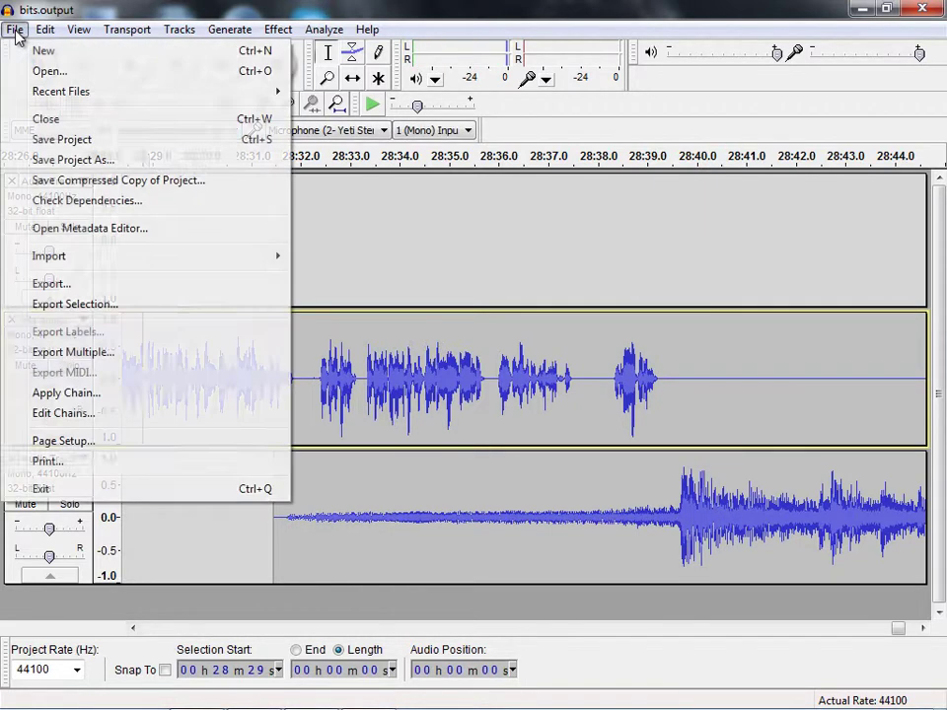
left_click(87, 161)
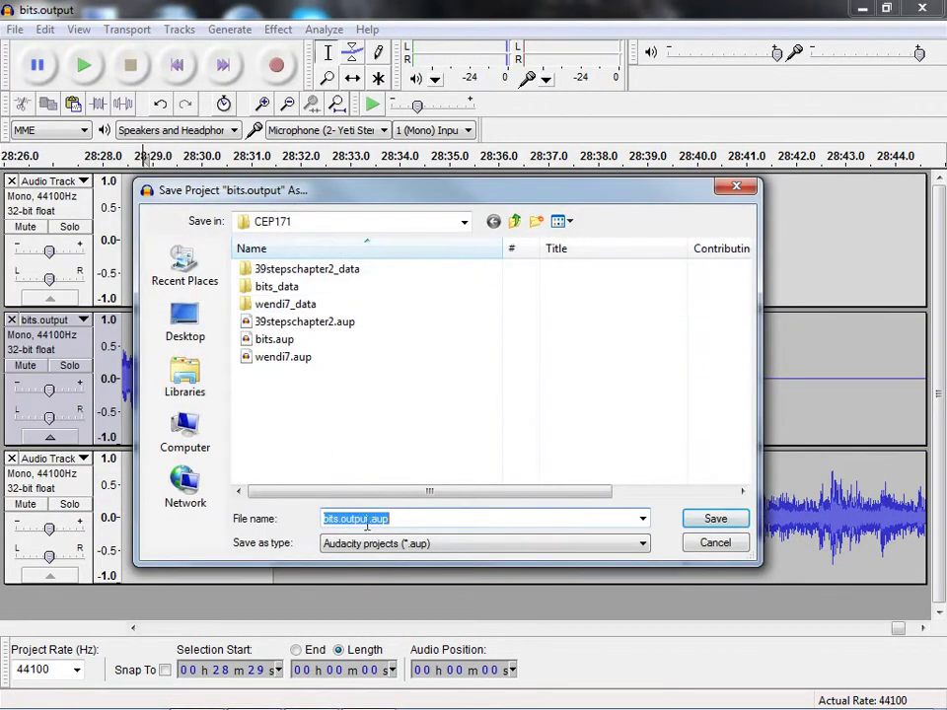
key("shift+Left")
key("shift+Left")
key("shift+Left")
key("shift+Left")
type("CEP")
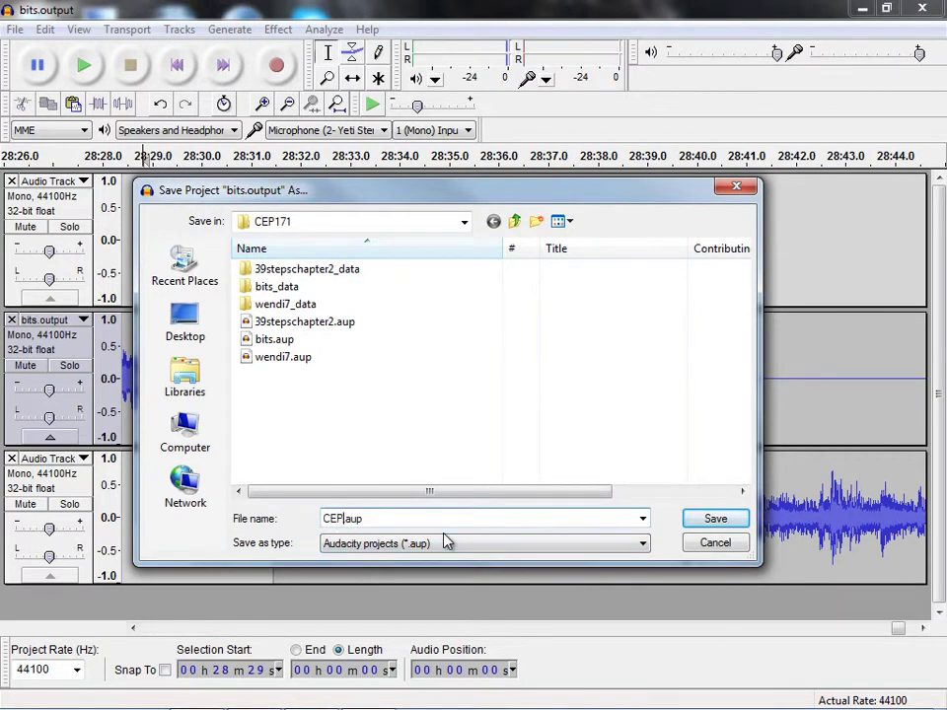
type("171")
left_click(715, 519)
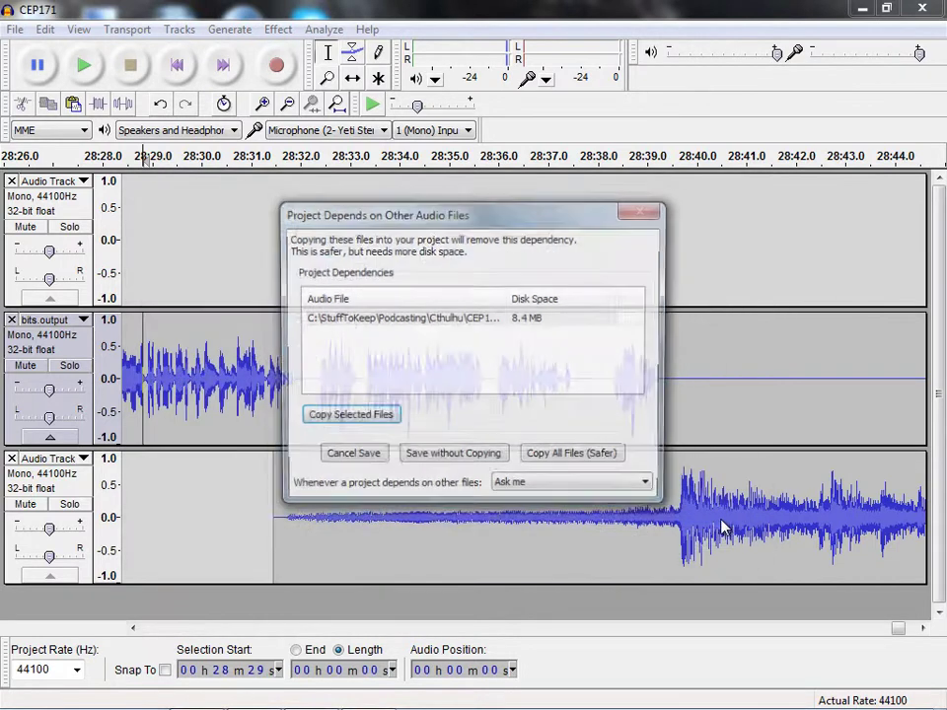
left_click(558, 458)
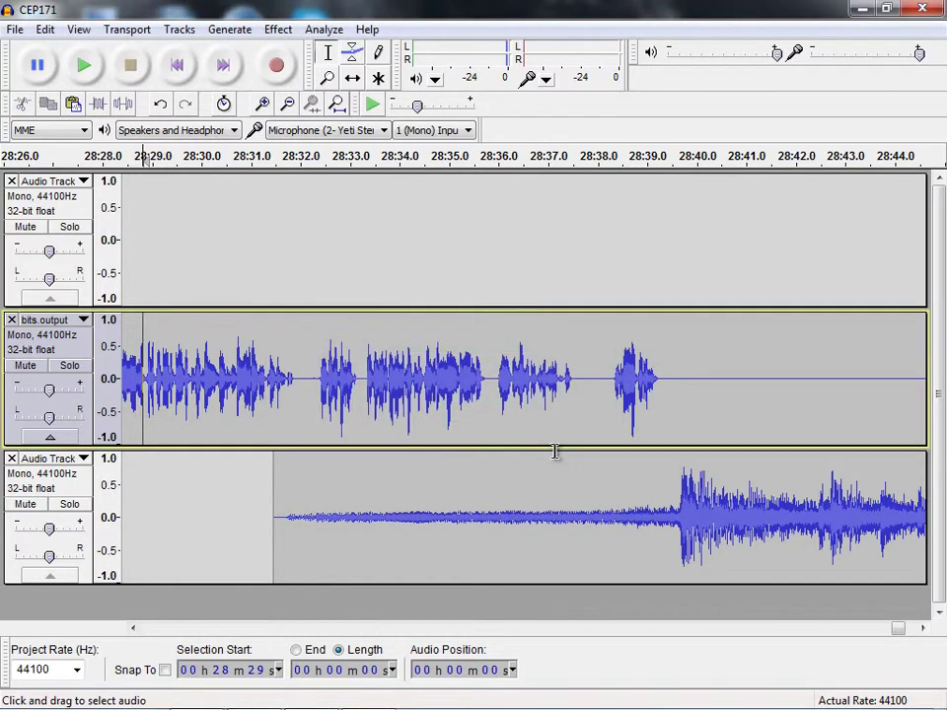
- Start exporting the episode to the CEP171 folder as an MP3 file named CEP171
left_click(14, 29)
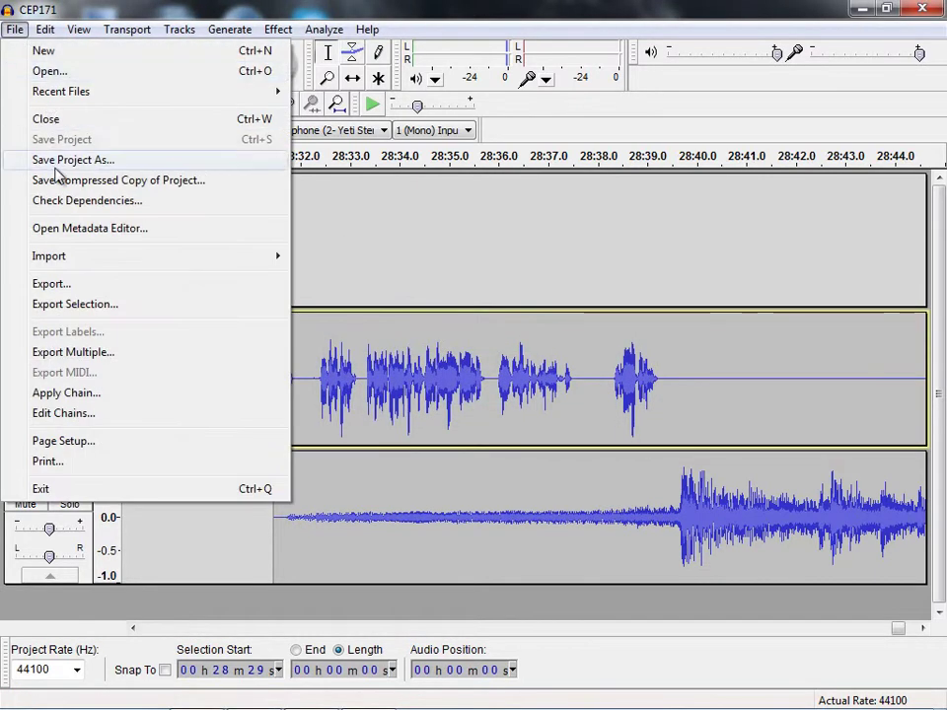
left_click(54, 283)
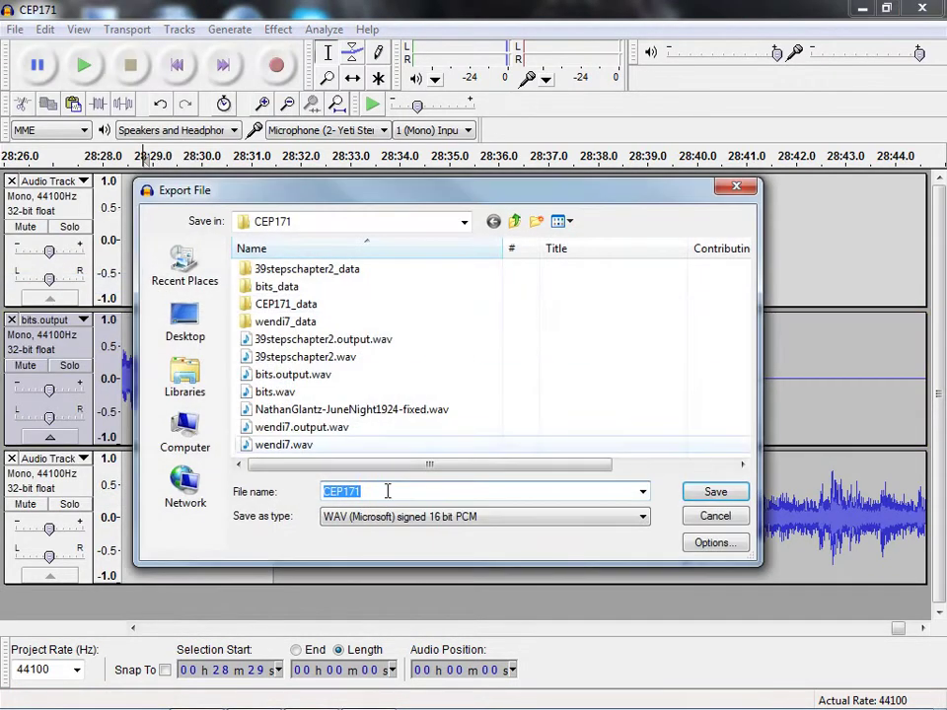
left_click(386, 517)
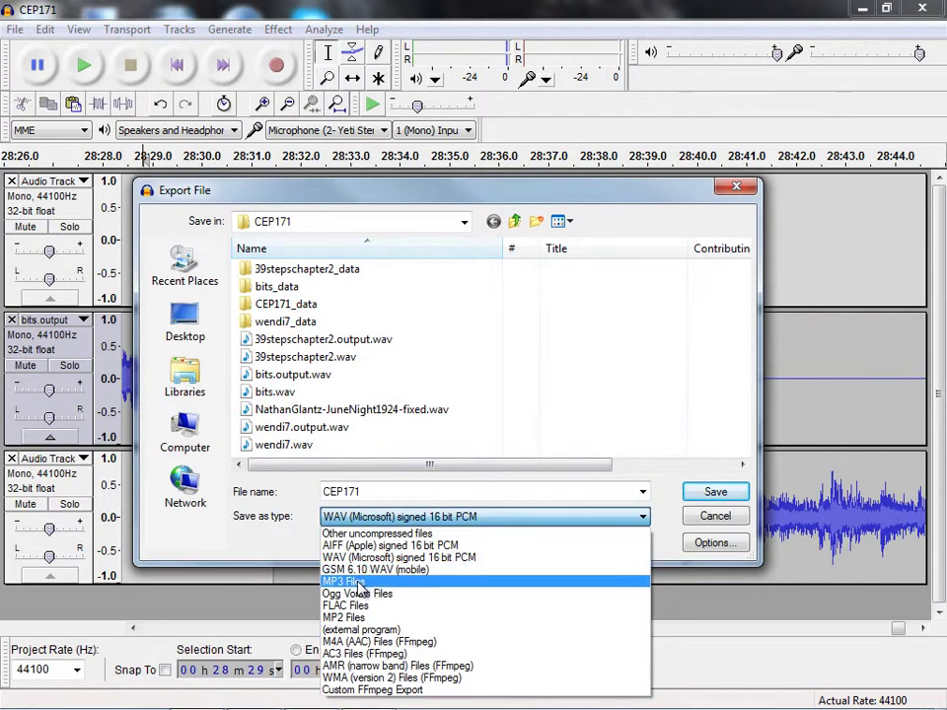
left_click(357, 583)
left_click(715, 491)
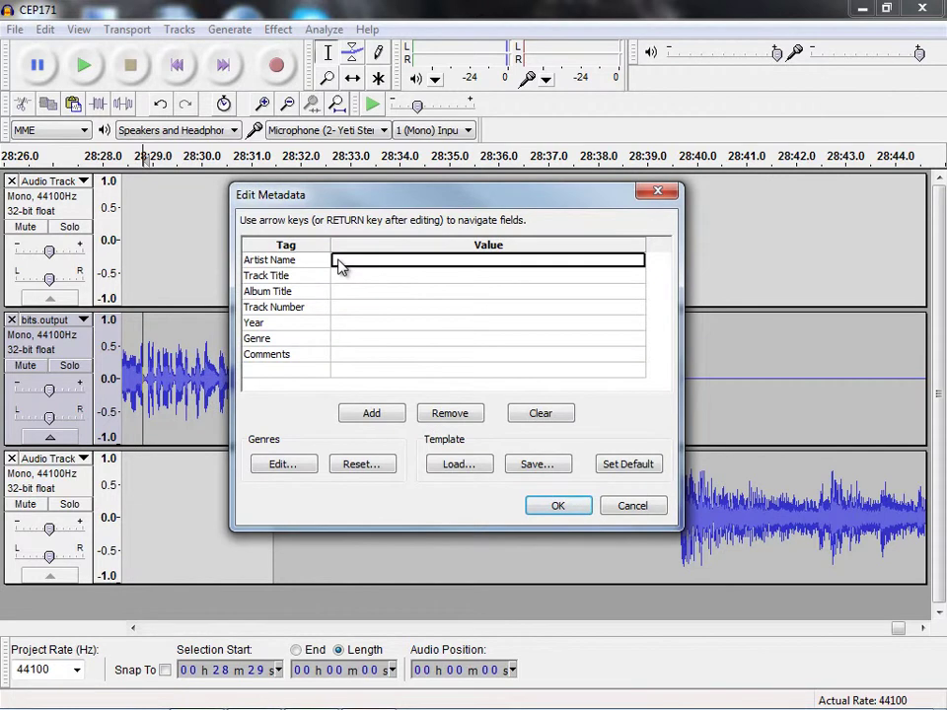
- Fill in the artist's name, the track title "171 - The Wendigo, part 7" and the album title "Cthulhu" in the metadata
type("De")
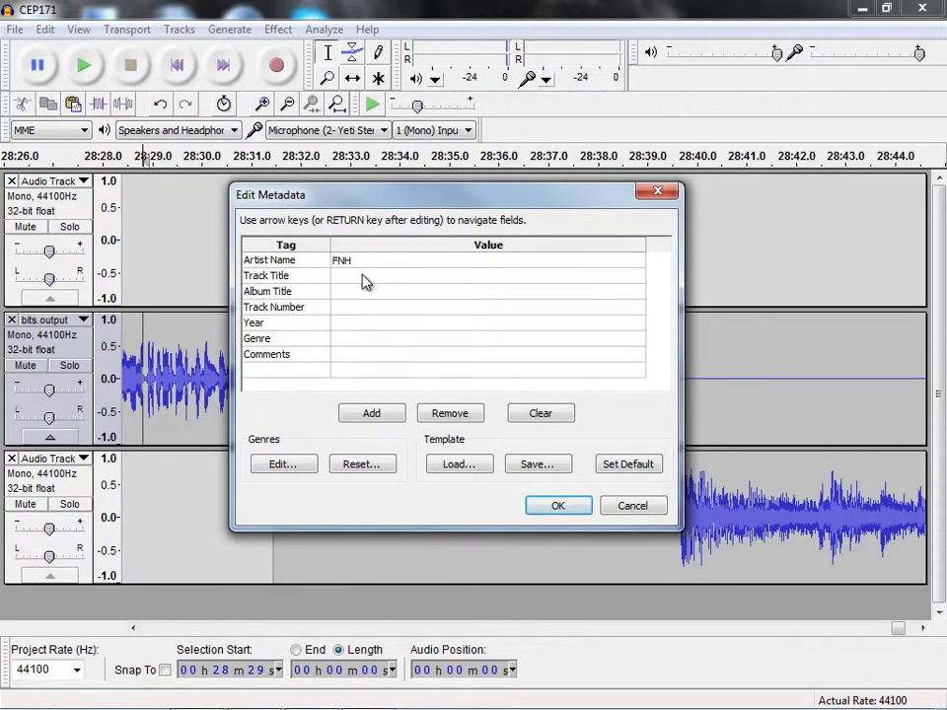
left_click(363, 281)
type("171 - The Wendigo, part 7")
key("Return")
type("C")
- Set the track number to 171, year to 2014 and genre to Spoken Word, and complete the export as a mono mixdown
left_click(344, 312)
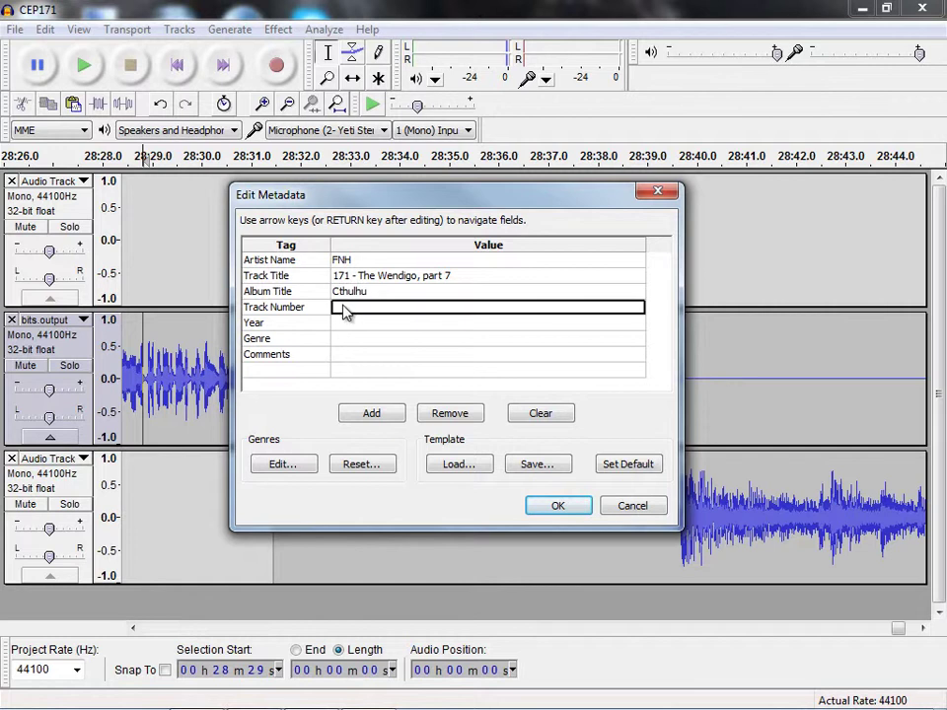
type("171")
left_click(351, 327)
type("2014")
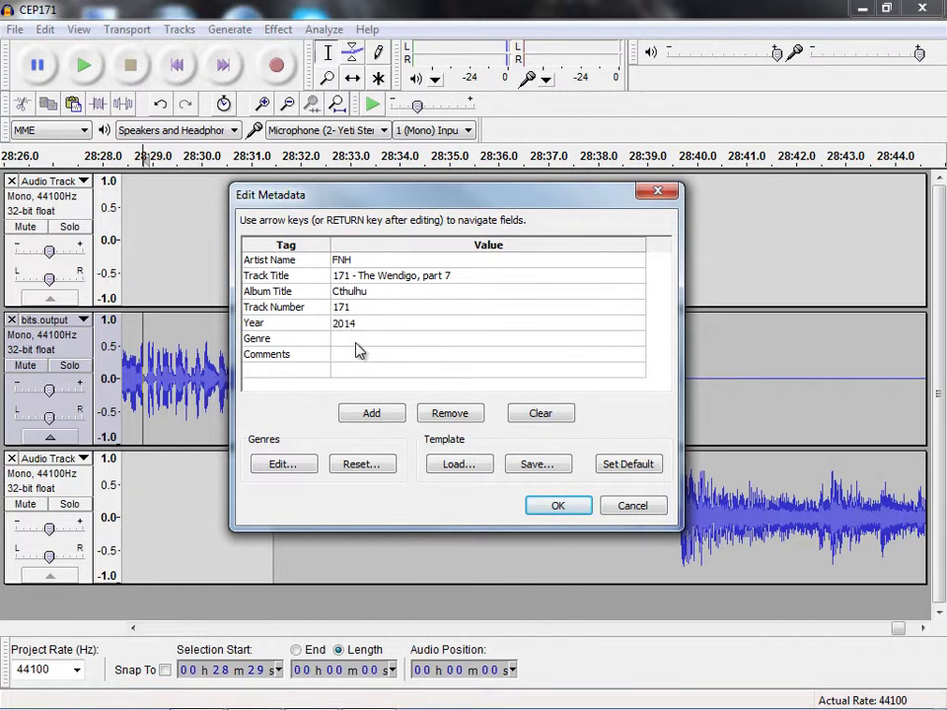
left_click(359, 341)
type("Spoken Word")
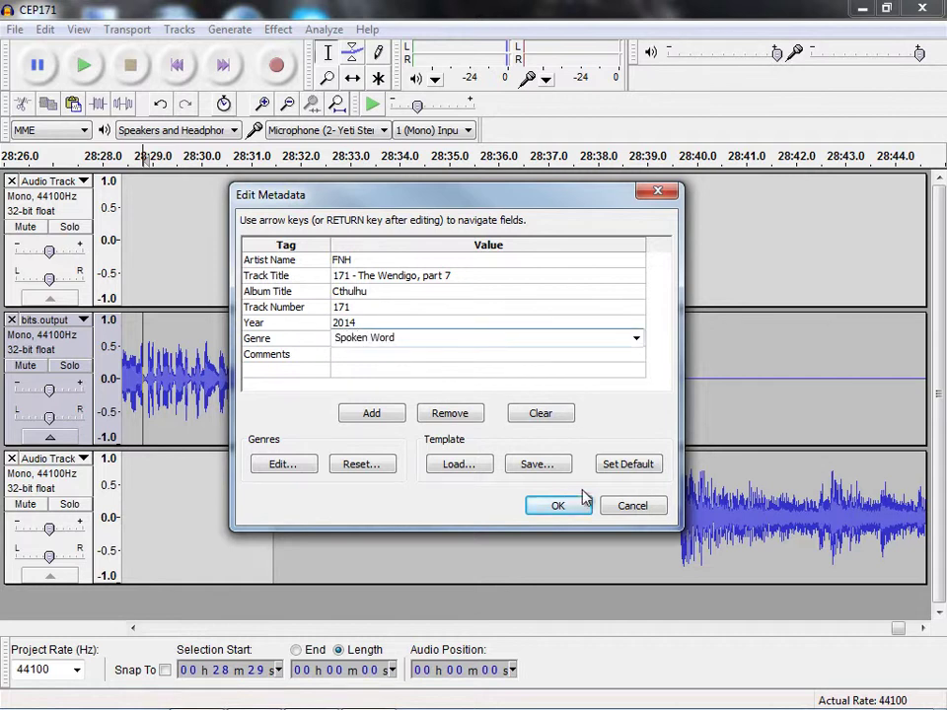
left_click(559, 507)
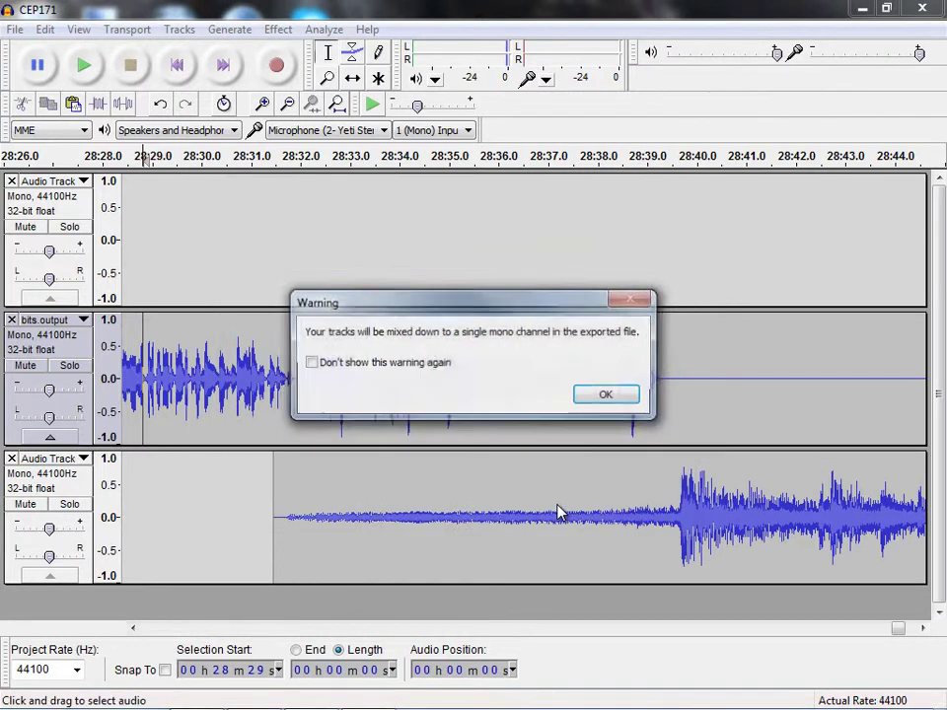
left_click(606, 396)
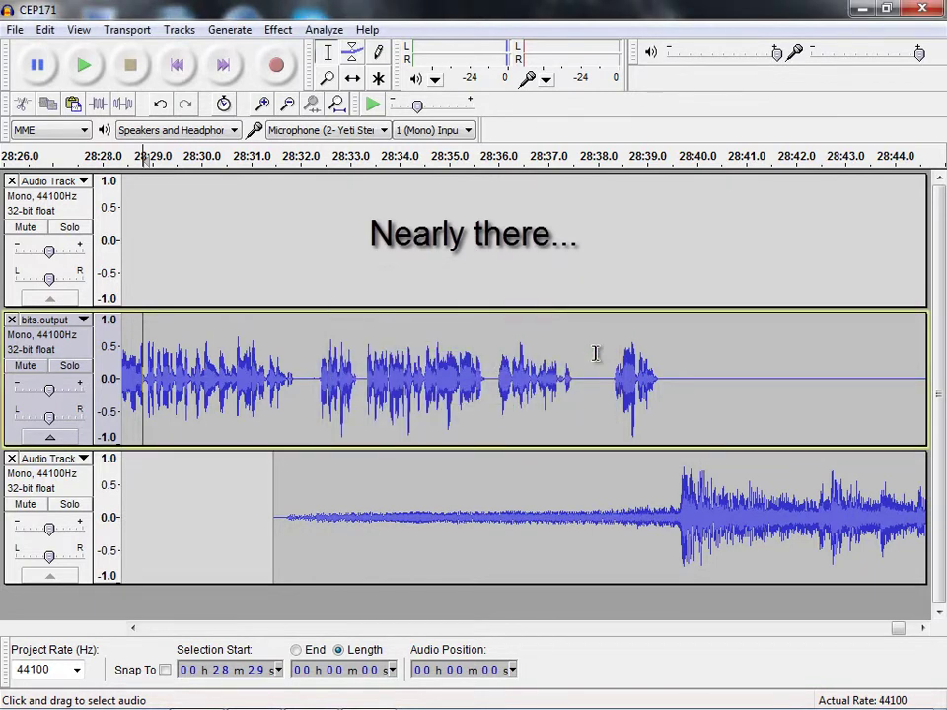
- Switch to the CEP171 folder in Windows Explorer and play the exported CEP171.mp3 in Windows Media Player
left_click_drag(88, 125, 727, 59)
left_click(370, 427)
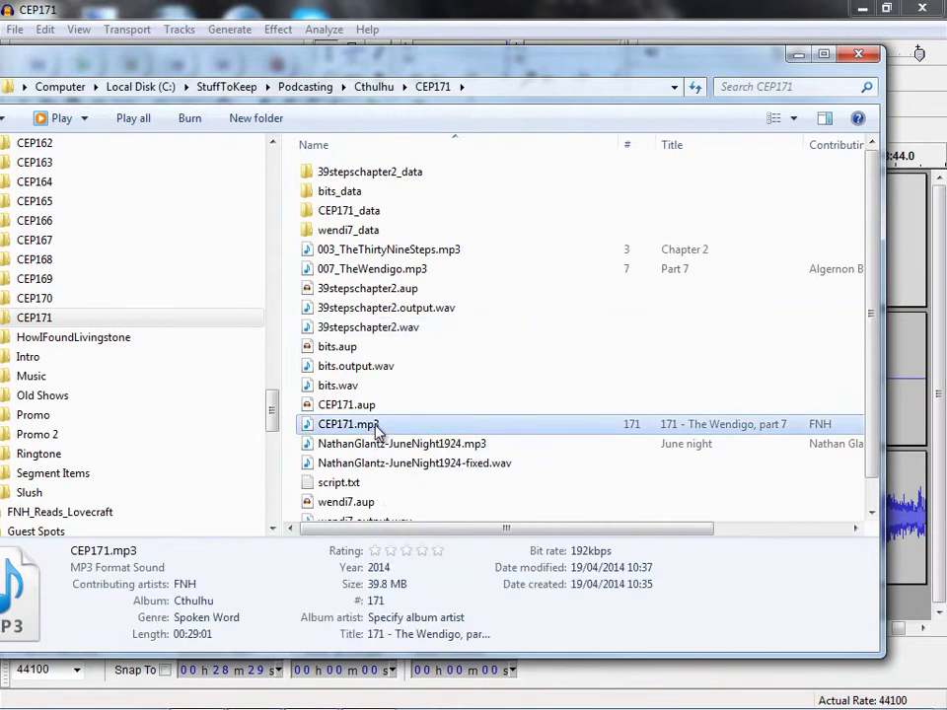
right_click(383, 428)
left_click(438, 138)
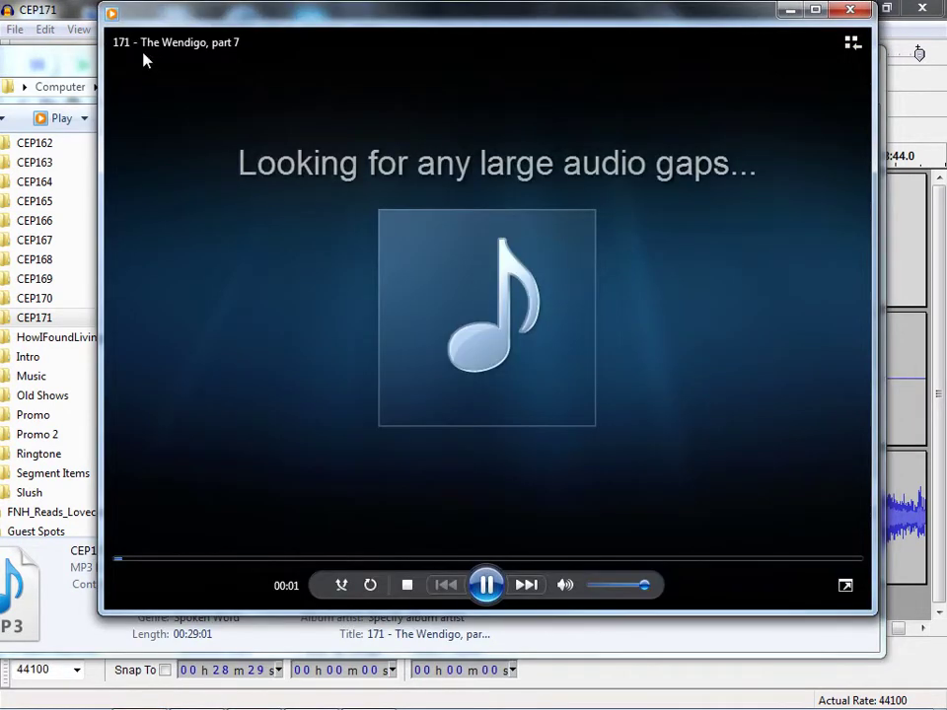
- Skim through the exported episode from beginning to end, listening for large audio gaps, and close the player
left_click(137, 560)
left_click(177, 560)
left_click(183, 566)
left_click(268, 567)
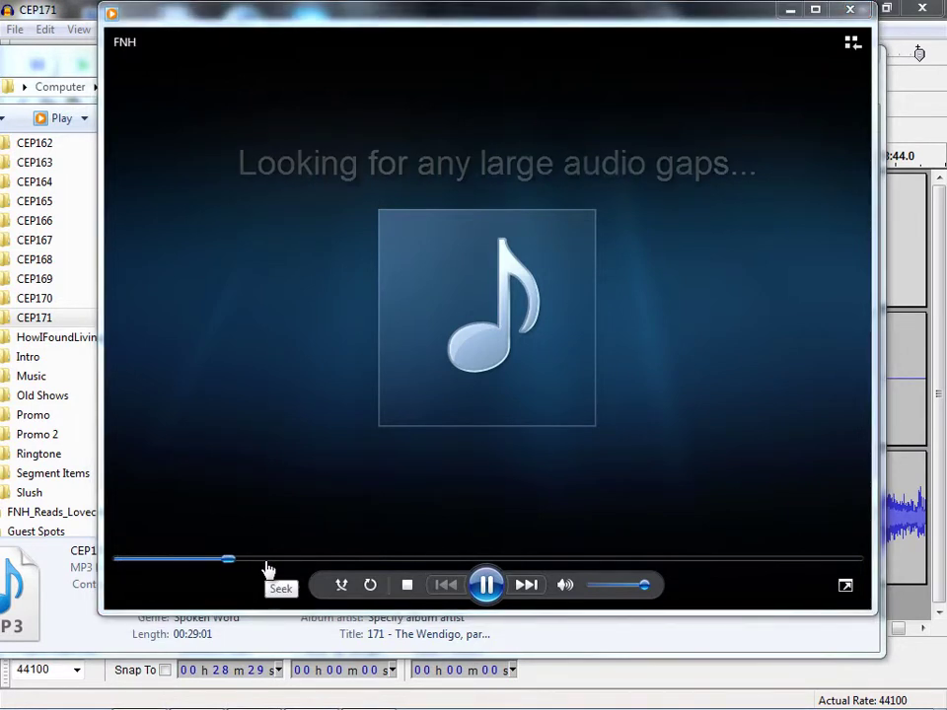
left_click(296, 567)
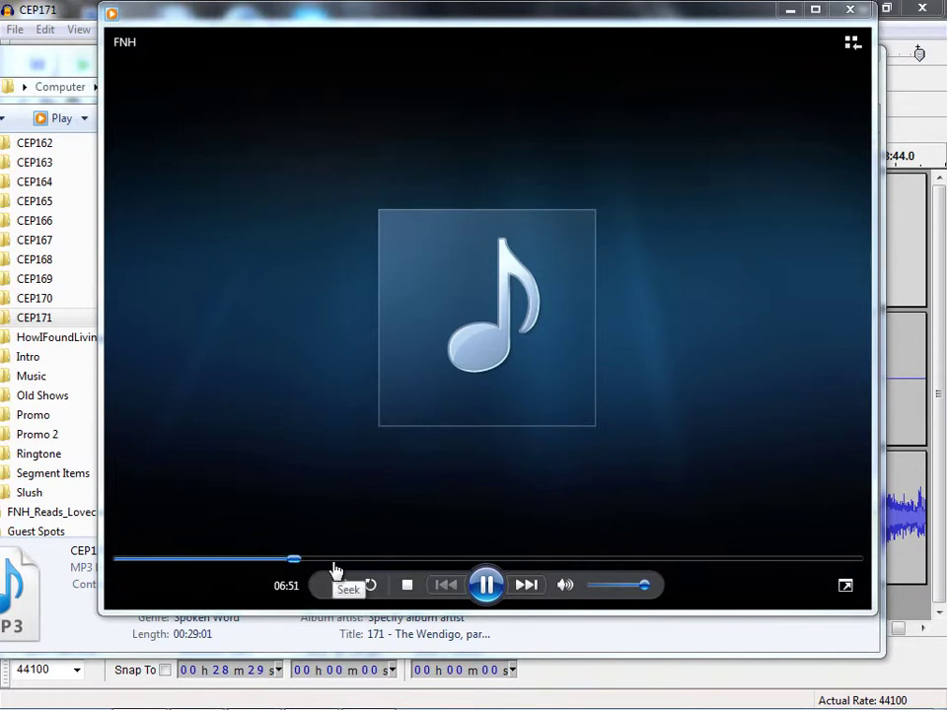
left_click(333, 566)
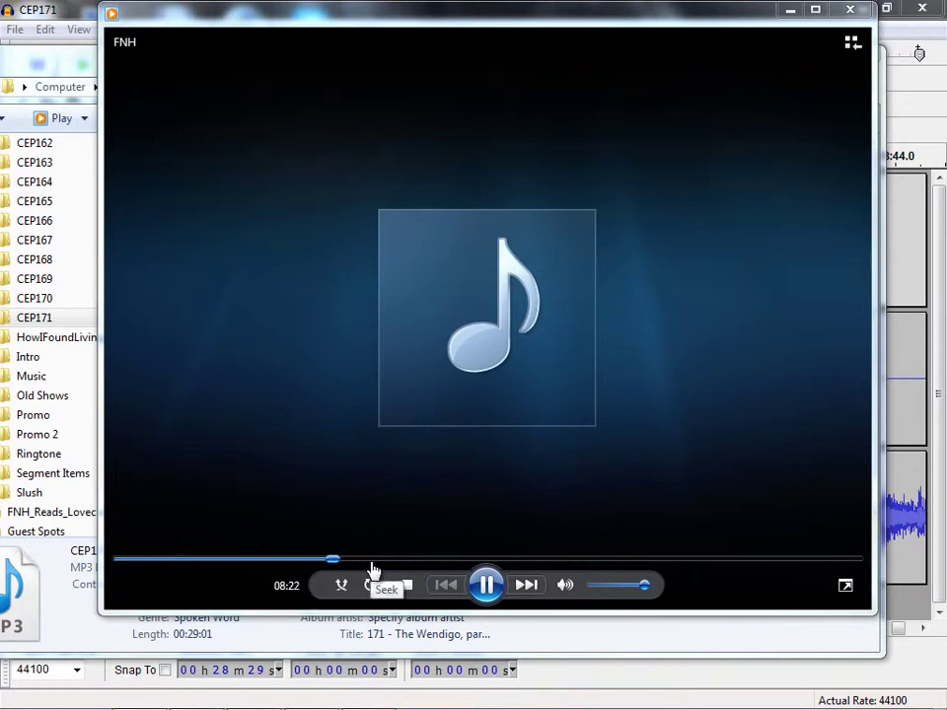
left_click(373, 566)
left_click(408, 566)
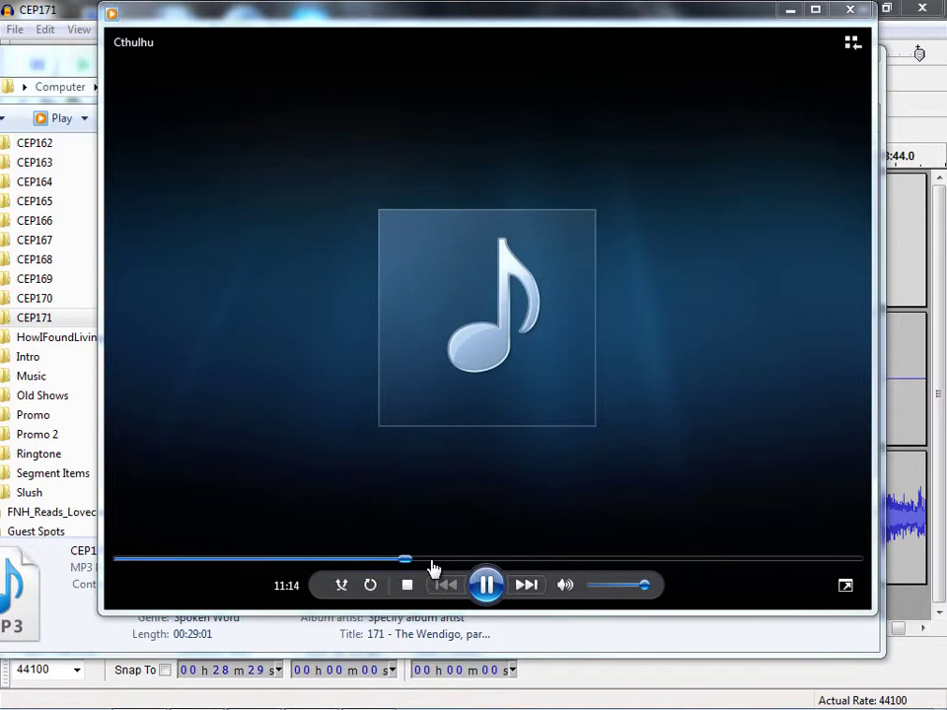
left_click(441, 567)
left_click(464, 564)
left_click(500, 564)
left_click(543, 565)
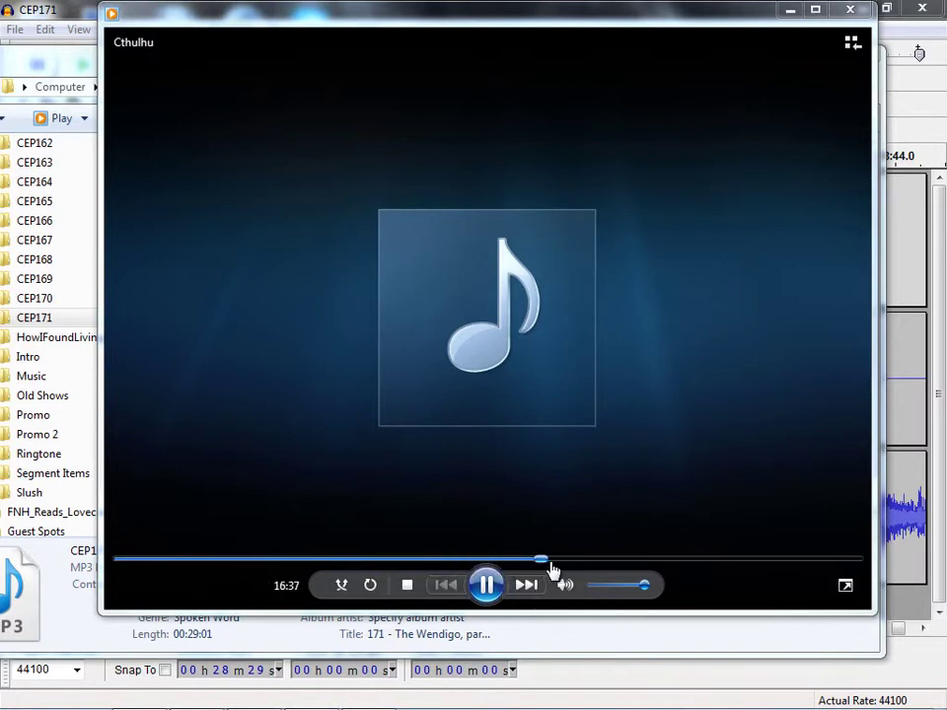
left_click(557, 567)
left_click(572, 564)
left_click(587, 564)
left_click(601, 564)
left_click_drag(623, 566, 832, 571)
left_click(843, 571)
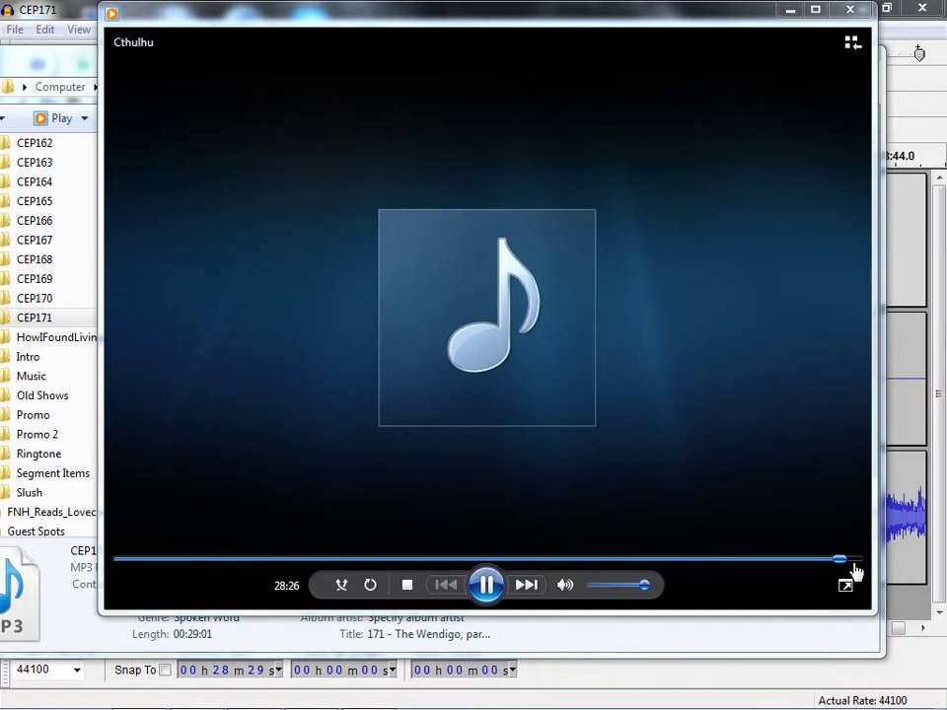
left_click(855, 570)
left_click(487, 585)
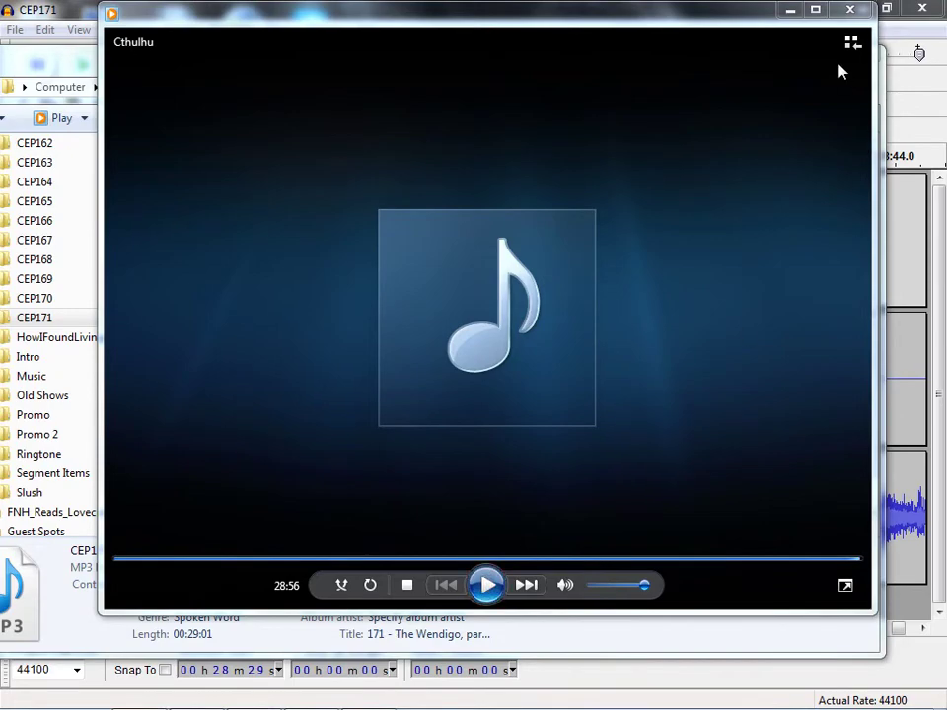
left_click(851, 10)
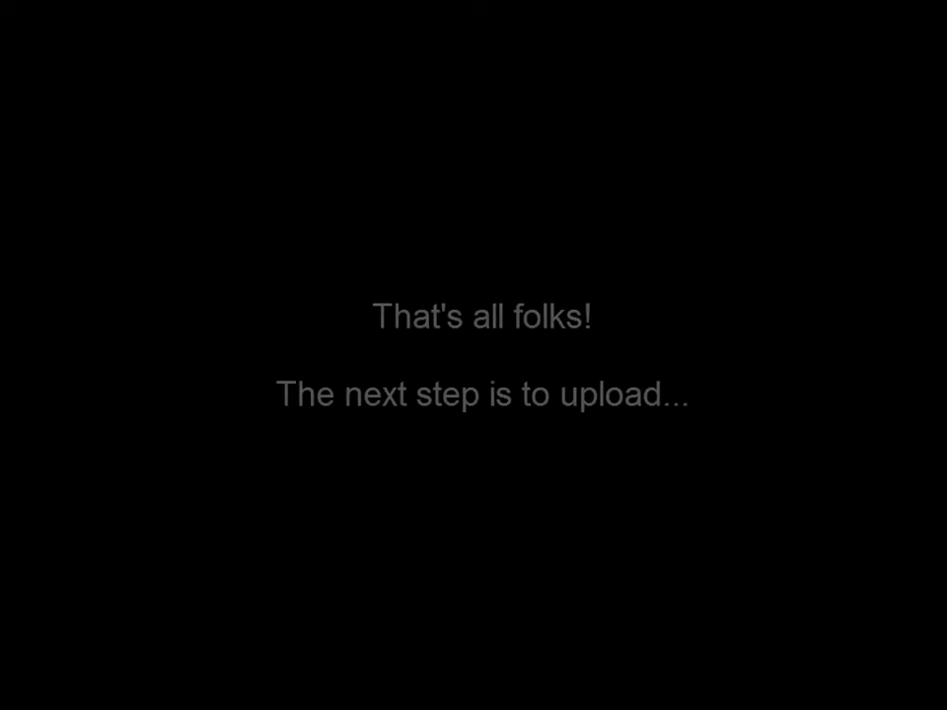